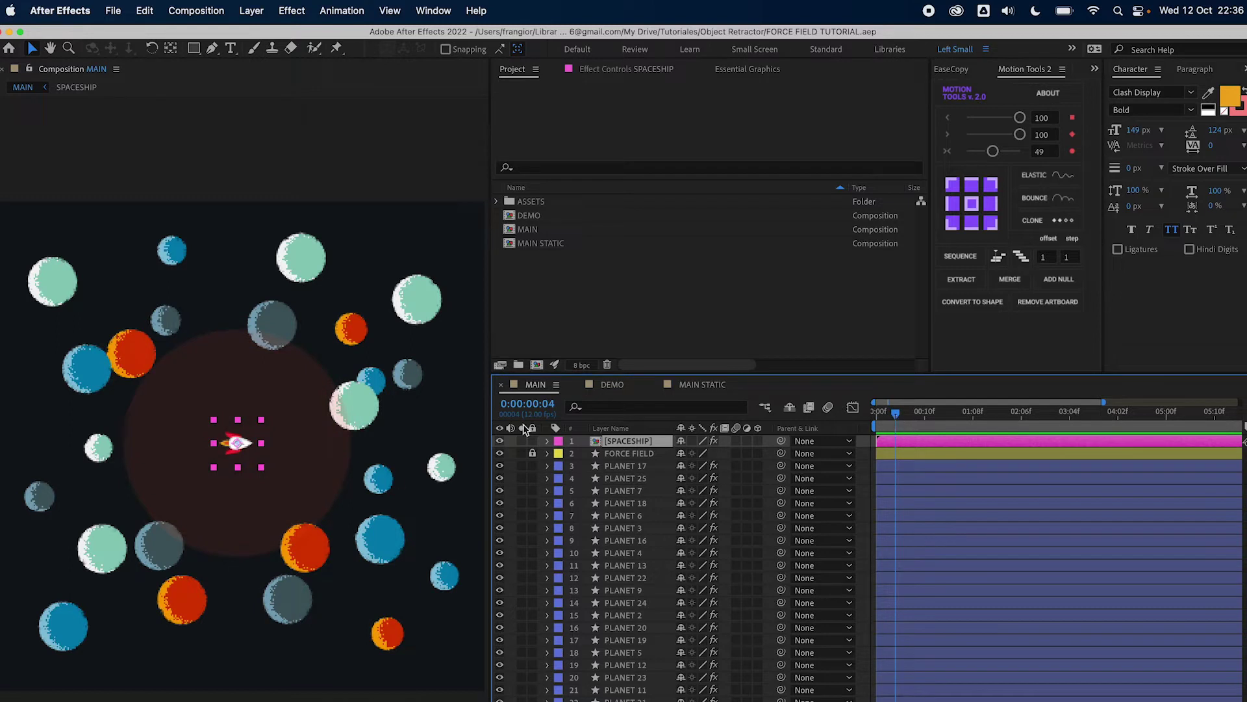
# Go back to the first frame and drag the spaceship lower among the planets
pyautogui.press('space')
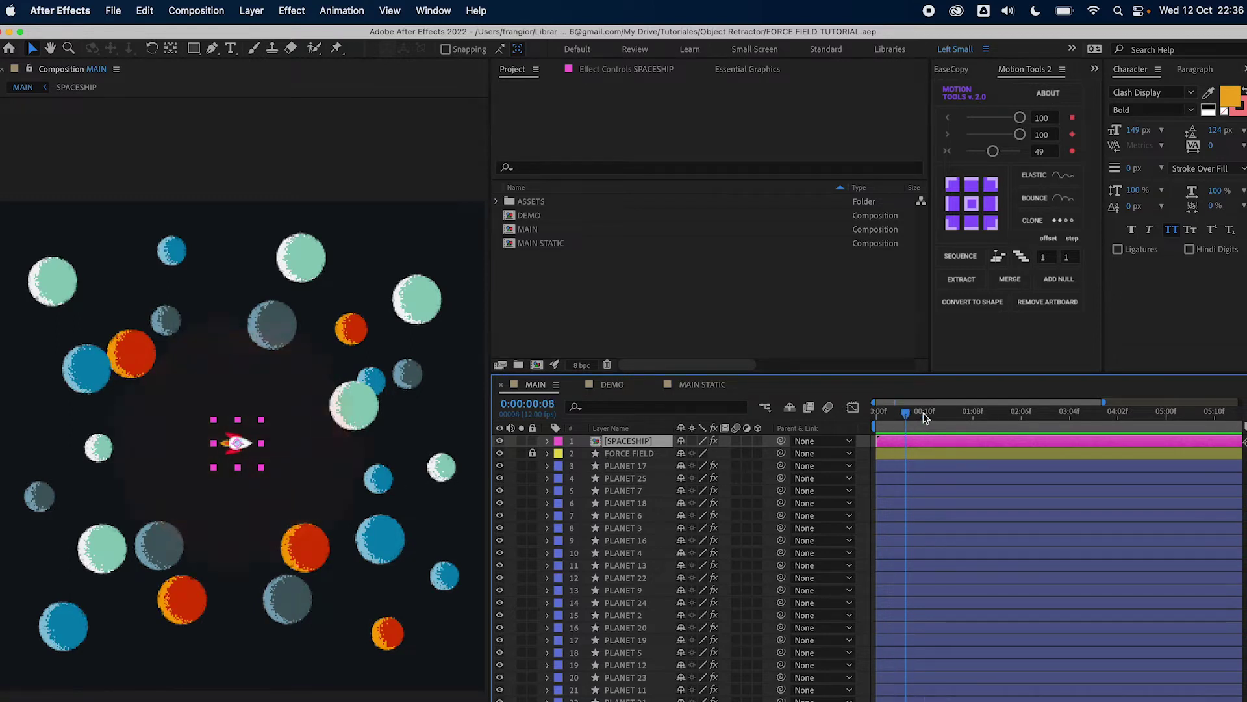
pyautogui.press('Home')
pyautogui.moveTo(231, 444); pyautogui.dragTo(242, 495)
# Scrub the spaceship's DEFLECT RADIUS higher and move the ship to watch the planets react
pyautogui.click(615, 72)
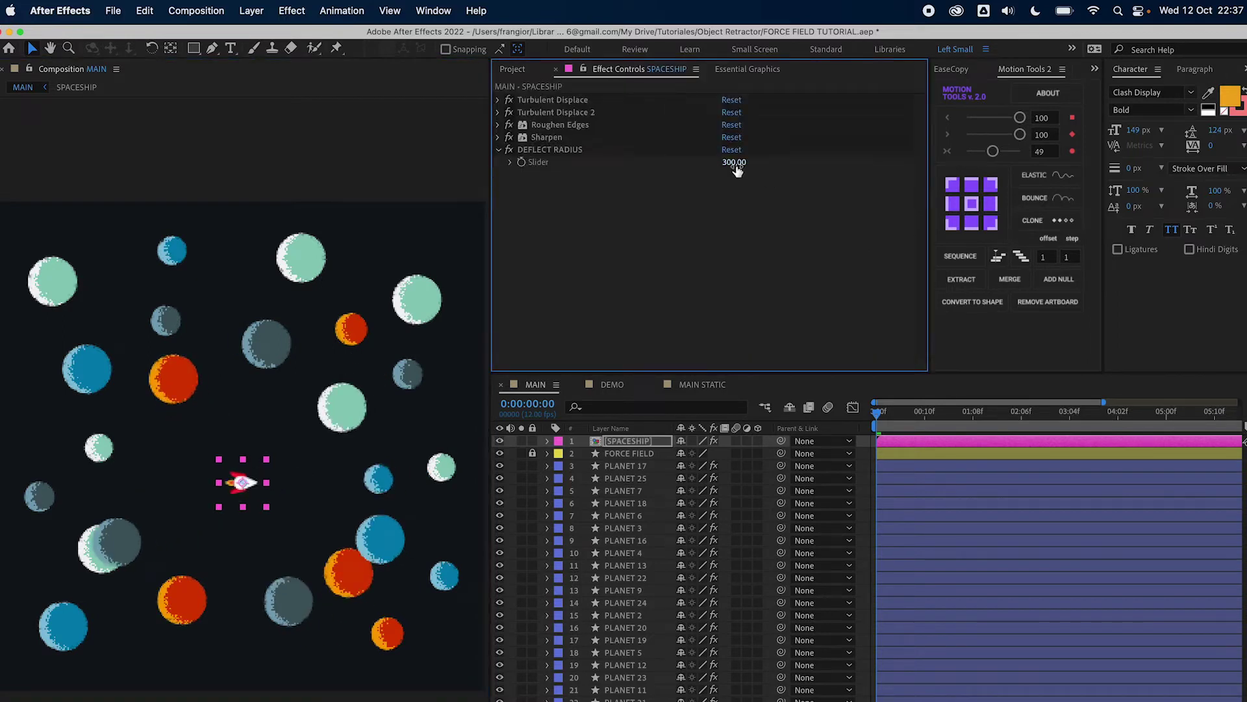
pyautogui.moveTo(735, 162); pyautogui.dragTo(809, 162)
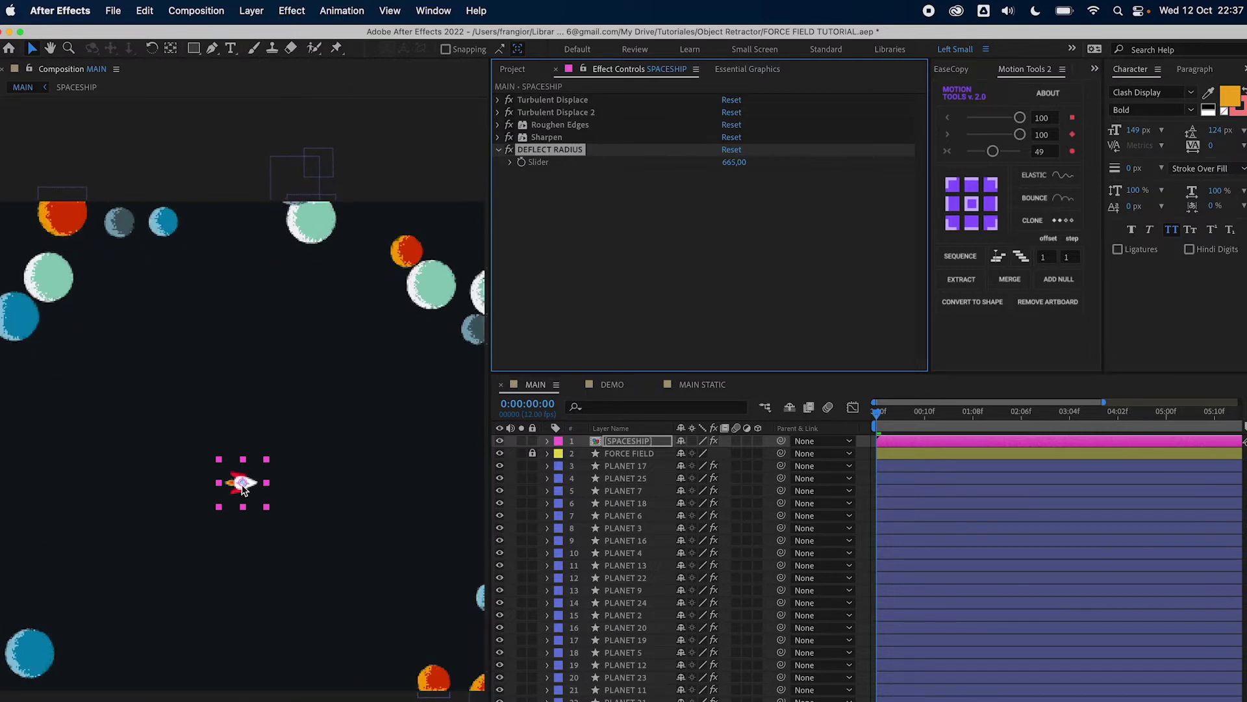
pyautogui.moveTo(242, 482); pyautogui.dragTo(224, 450)
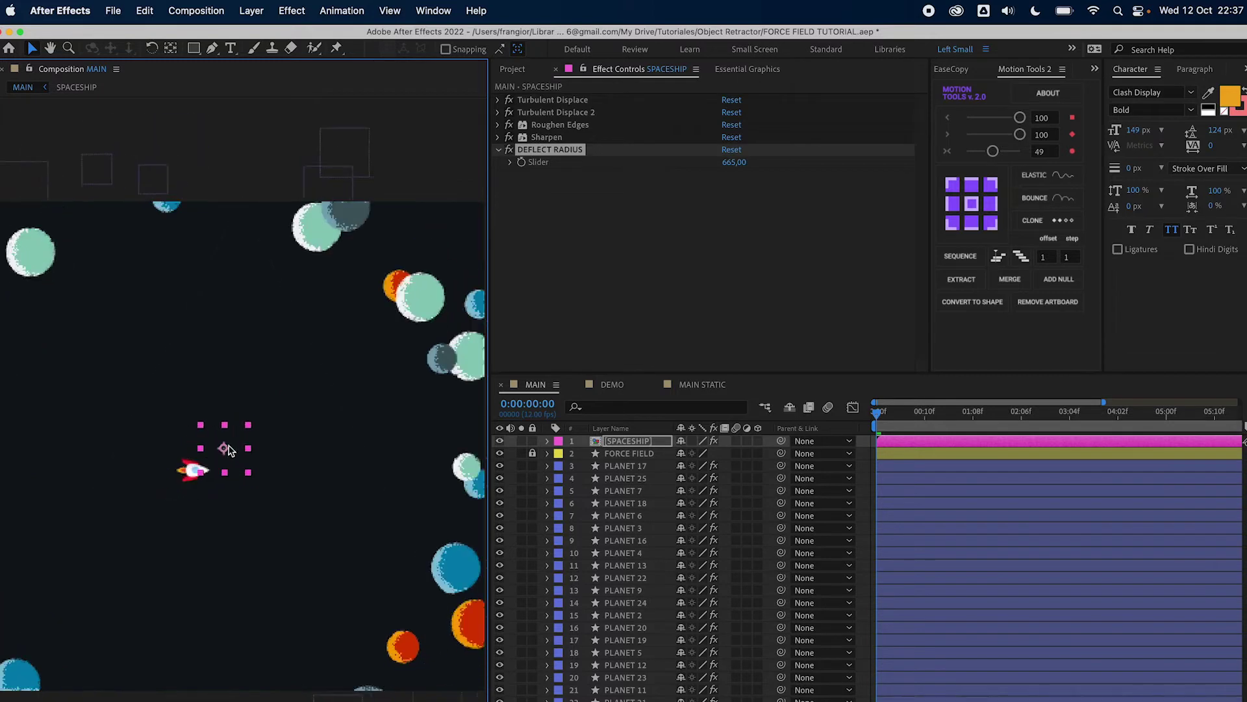
# Set DEFLECT RADIUS to 100 and move the spaceship to test the smaller radius
pyautogui.click(734, 162)
pyautogui.write('10')
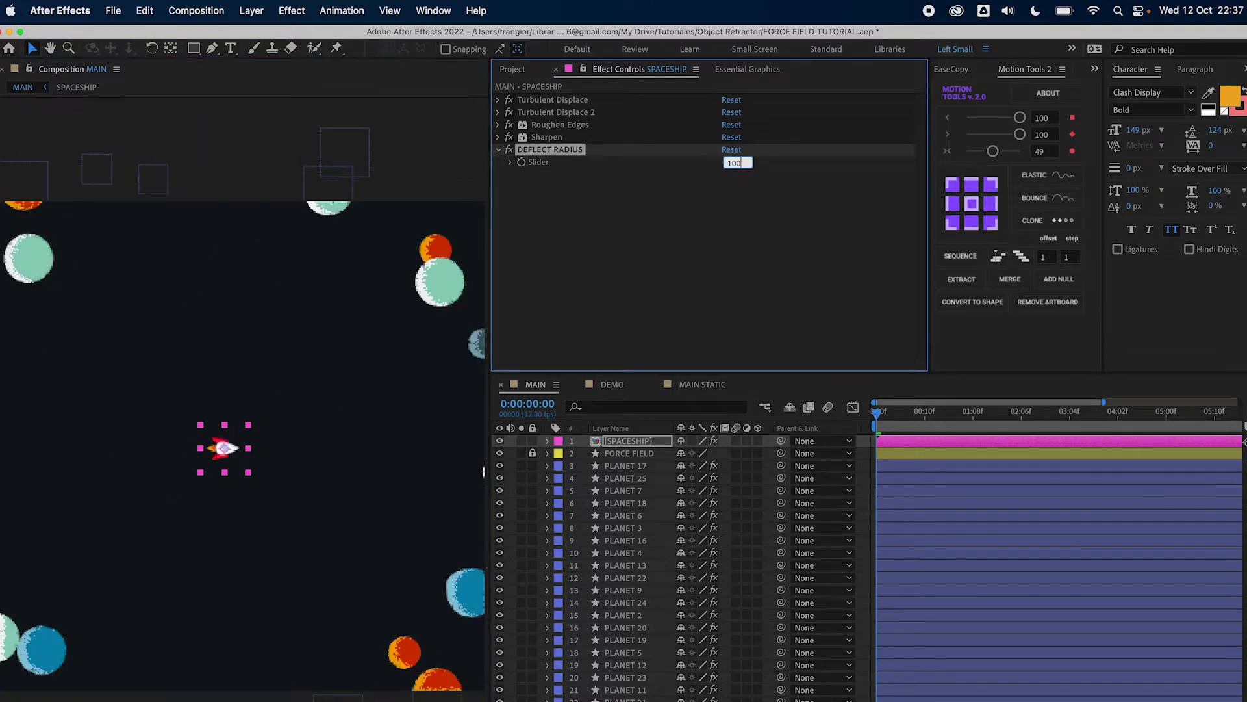
pyautogui.write('0')
pyautogui.press('Return')
pyautogui.moveTo(223, 449); pyautogui.dragTo(273, 437)
# Return DEFLECT RADIUS to 300 and save the project
pyautogui.click(732, 164)
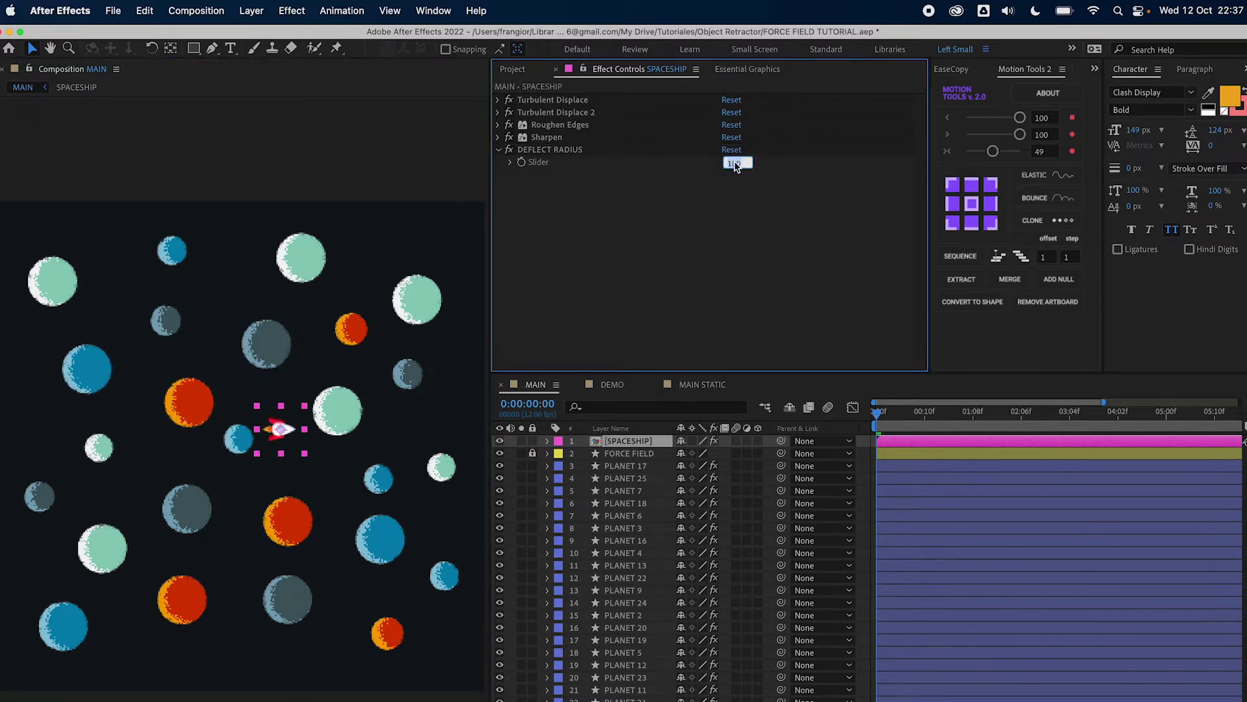
pyautogui.press('Return')
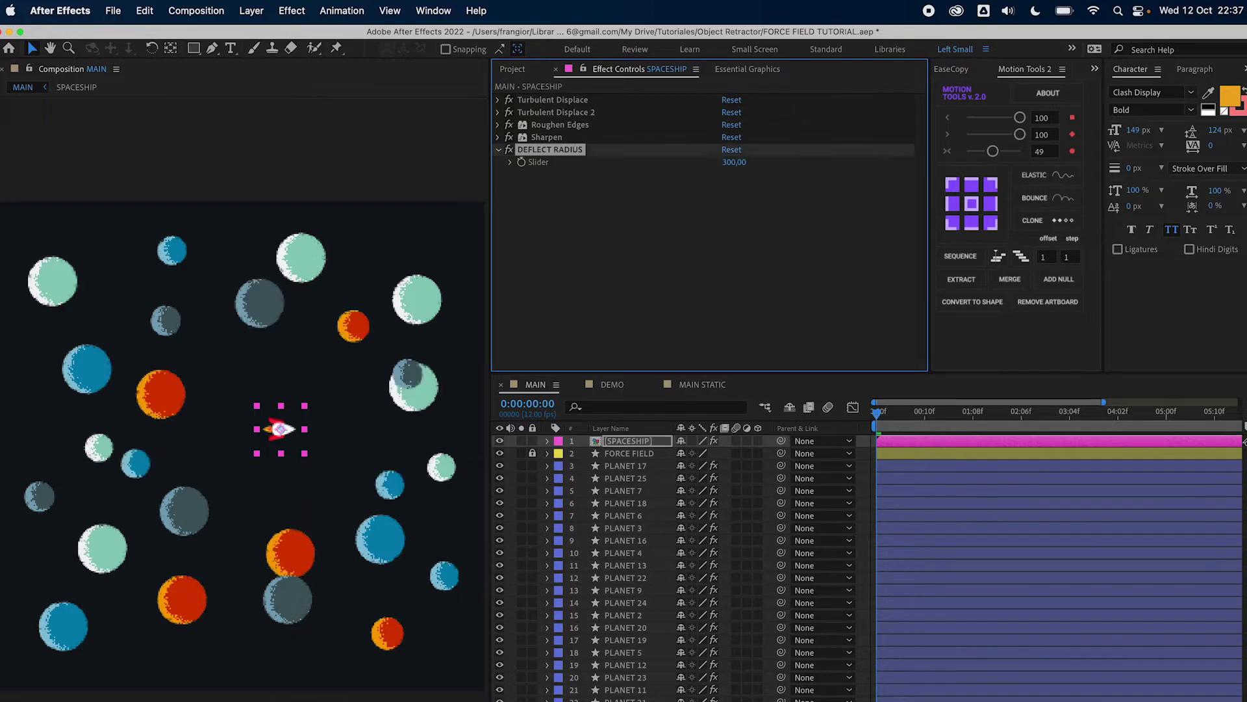
pyautogui.click(658, 315)
pyautogui.press('super+s')
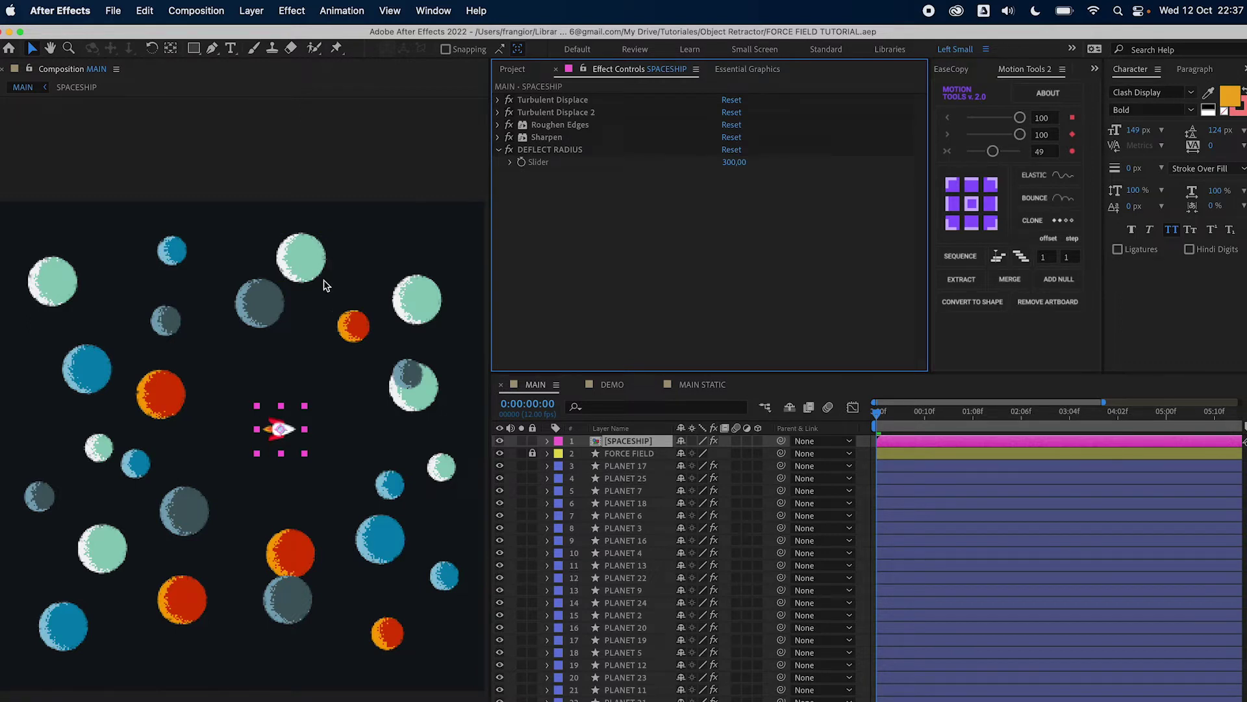
# Inspect the planet layers, move the spaceship left, then switch to the DEMO composition
pyautogui.click(283, 239)
pyautogui.click(257, 322)
pyautogui.click(242, 247)
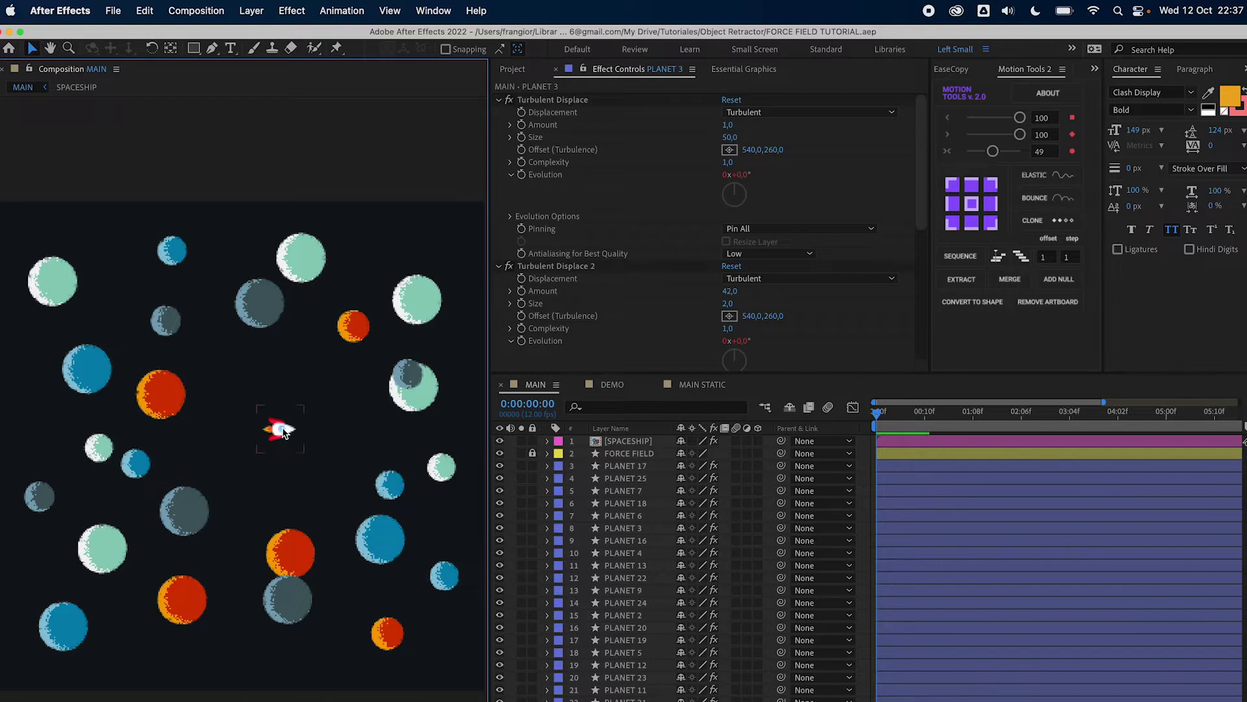
pyautogui.moveTo(279, 429); pyautogui.dragTo(232, 434)
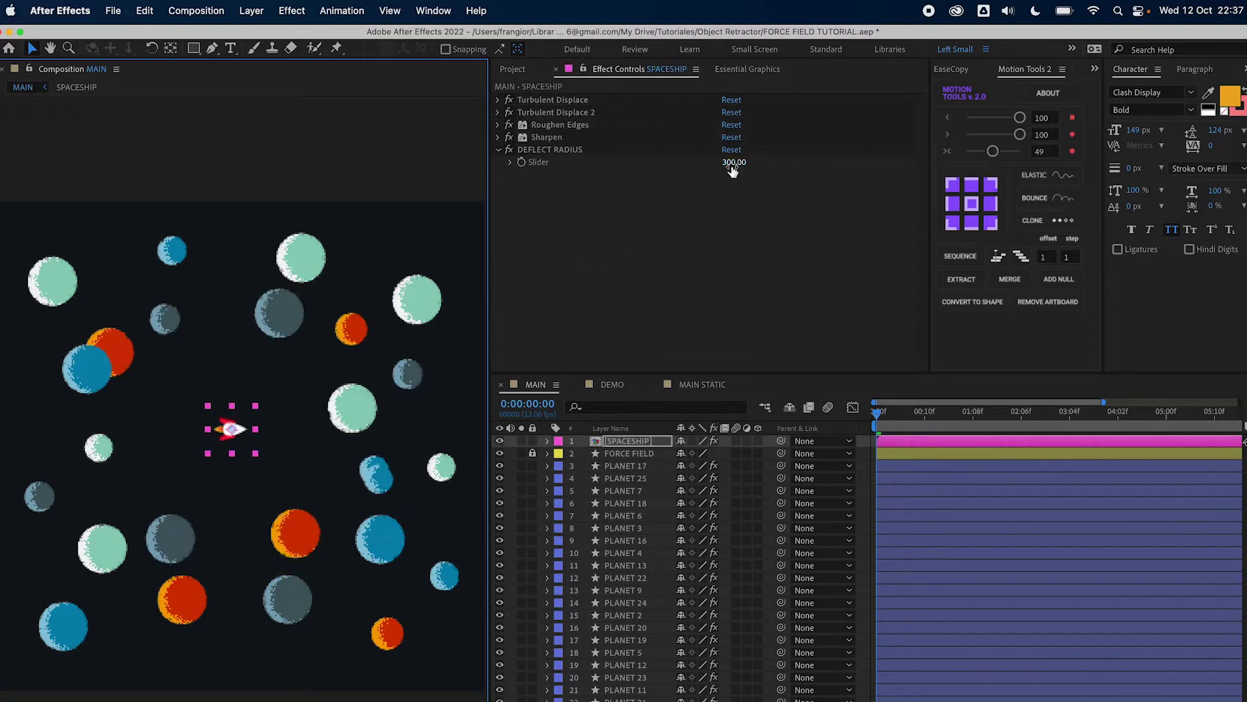
pyautogui.click(564, 151)
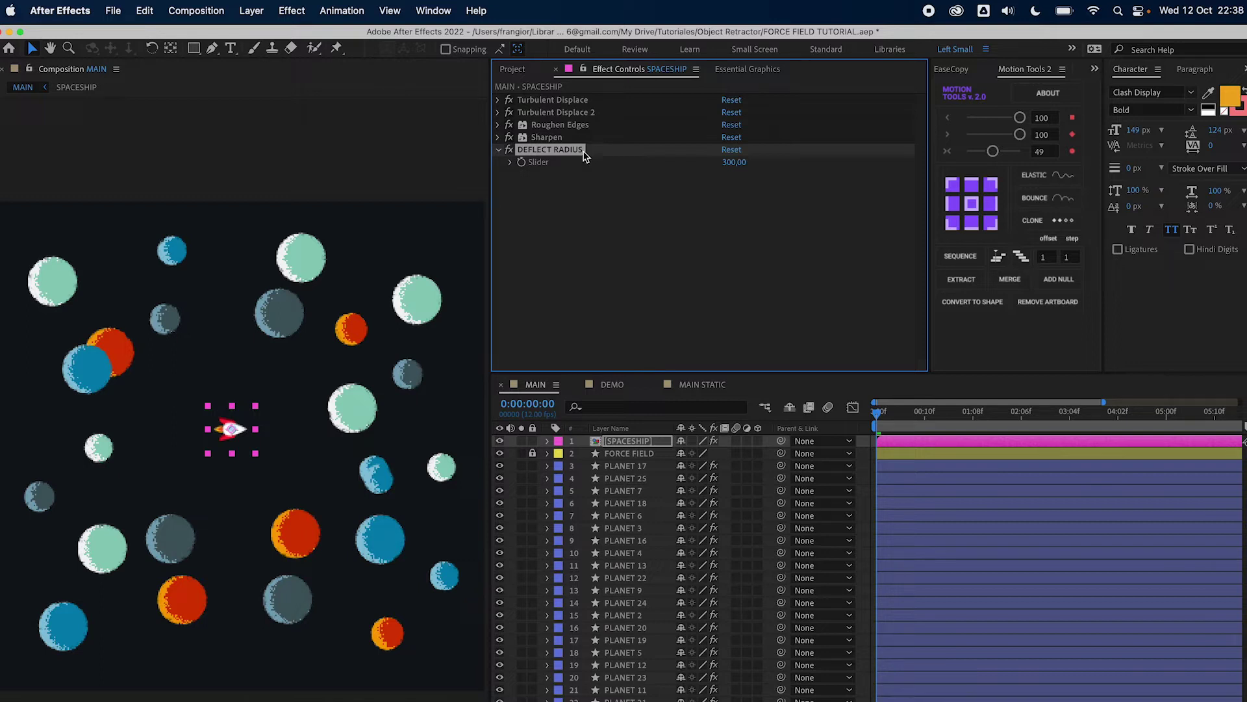
pyautogui.click(625, 385)
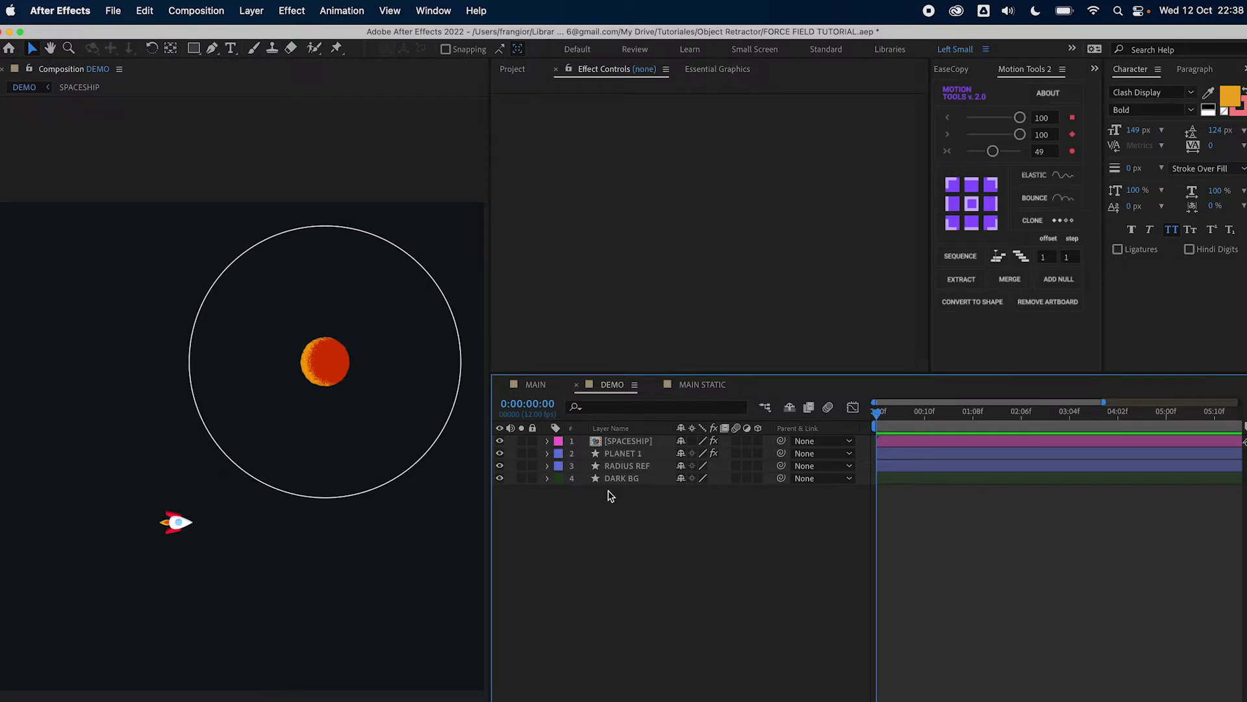
# Paste the deflection expression into PLANET 1's Position property and save the project
pyautogui.click(636, 443)
pyautogui.click(585, 453)
pyautogui.press('p')
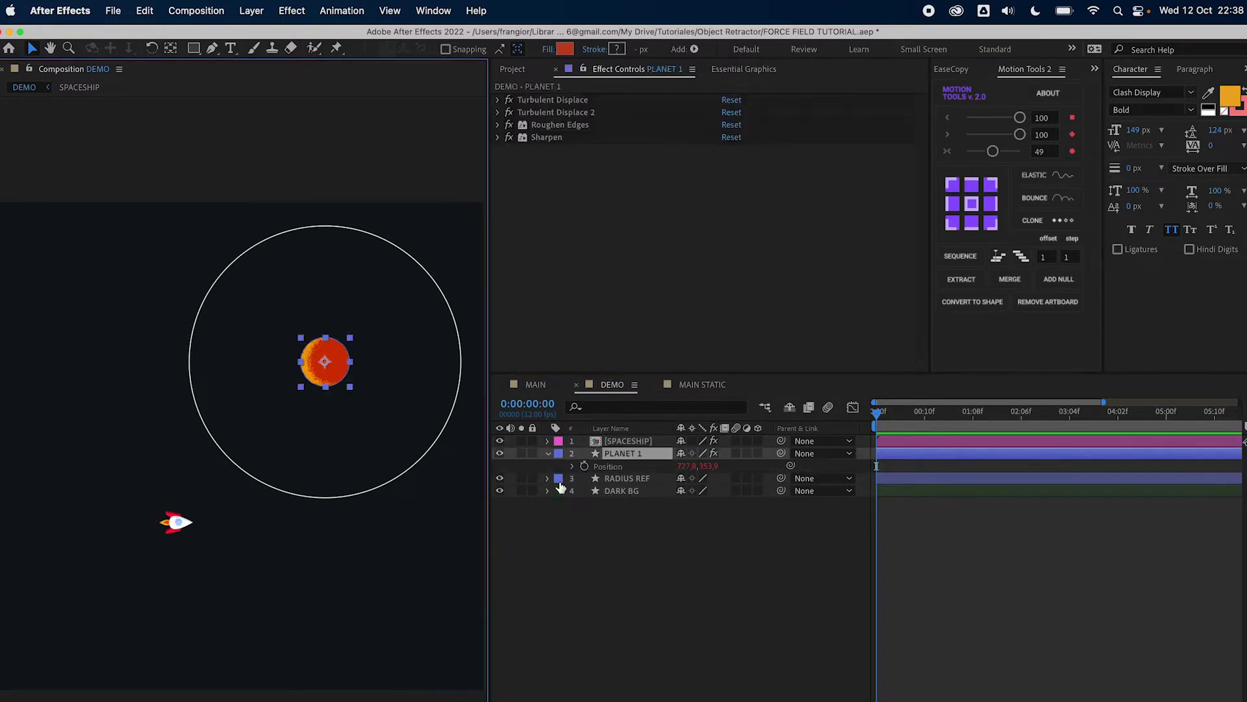
pyautogui.keyDown('alt'); pyautogui.click(584, 466); pyautogui.keyUp('alt')
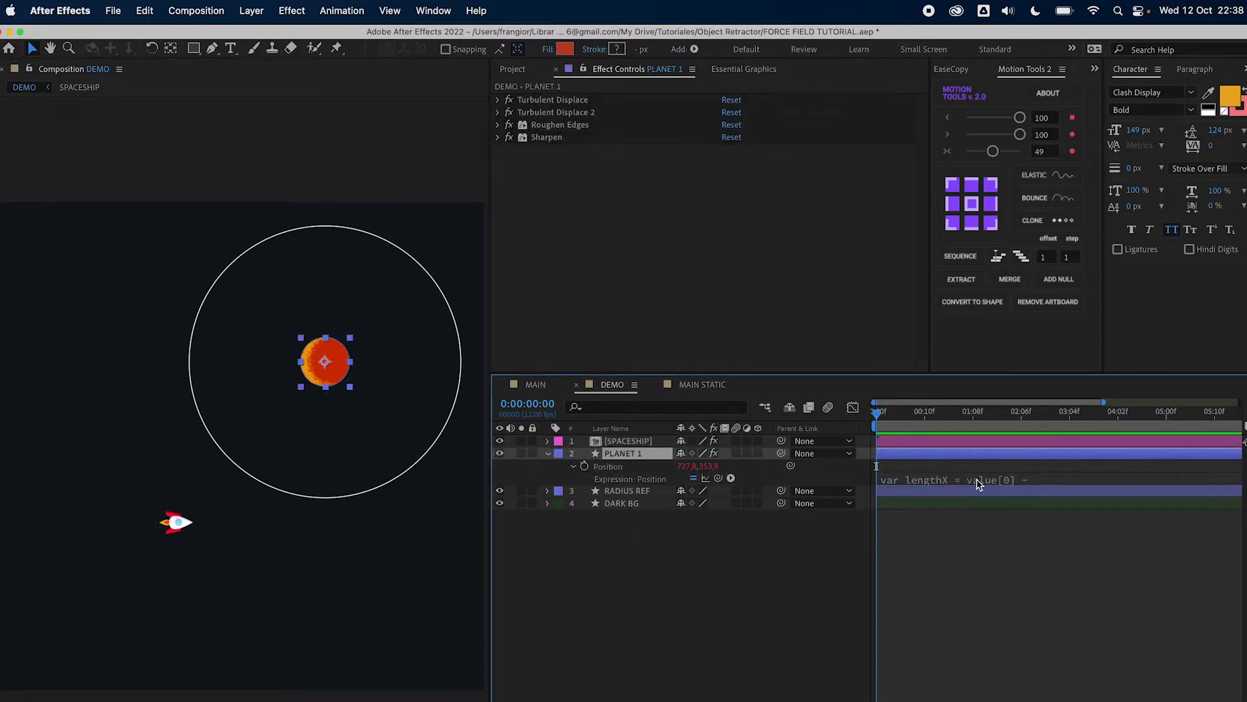
pyautogui.write('var lengthX = value[0] - thisComp.layer("SPACESHIP").transform.position[0]; var lengthY = value[1] - thisComp.layer("SPACESHIP").transform.position[1]; var distance = length(value, thisComp.layer("SPACESHIP").transform.position); var reflectRadius = thisComp.layer("SPACESHIP").effect("DEFLECT RADIUS")("Slider"); var angle = Math.atan2(lengthY, lengthX); var cosine = Math.cos(angle); var sine = Math.sin(angle); var moveRadius = ease(distance, reflectRadius, 0, reflectRadius, 0);  [value[0]+moveRadius*cosine, value[1]+moveRadius*sine];')
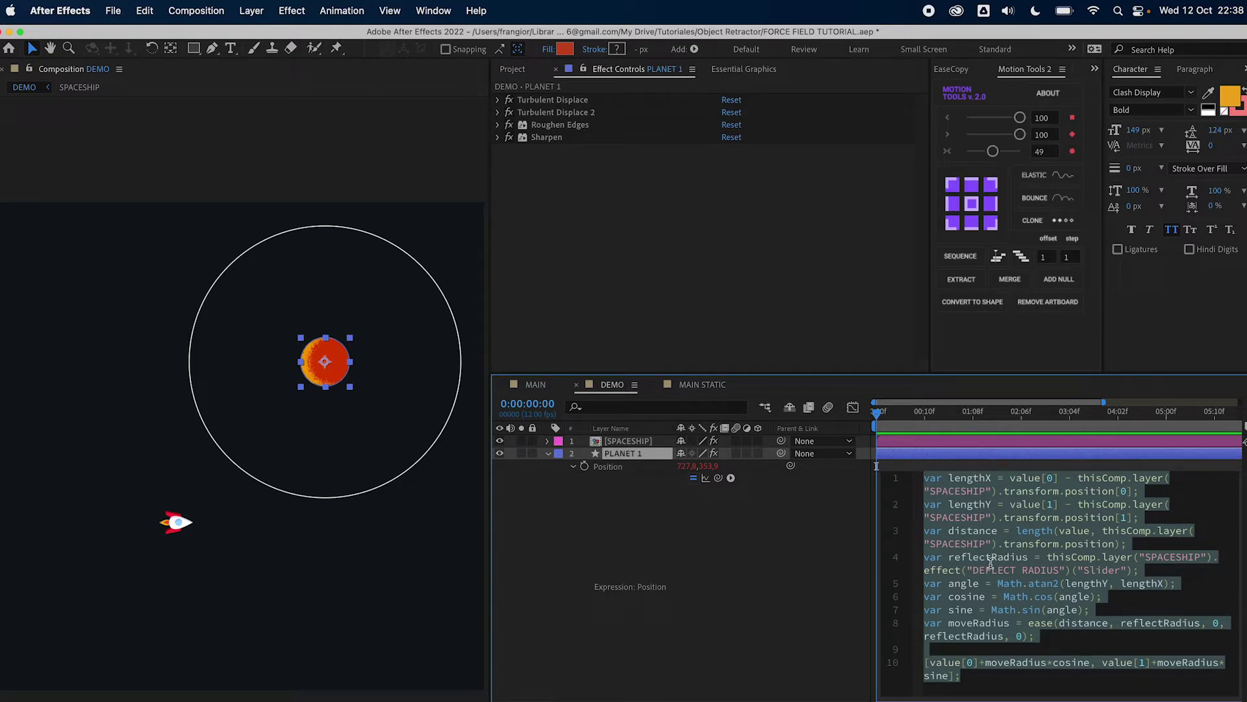
pyautogui.click(740, 582)
pyautogui.press('super+s')
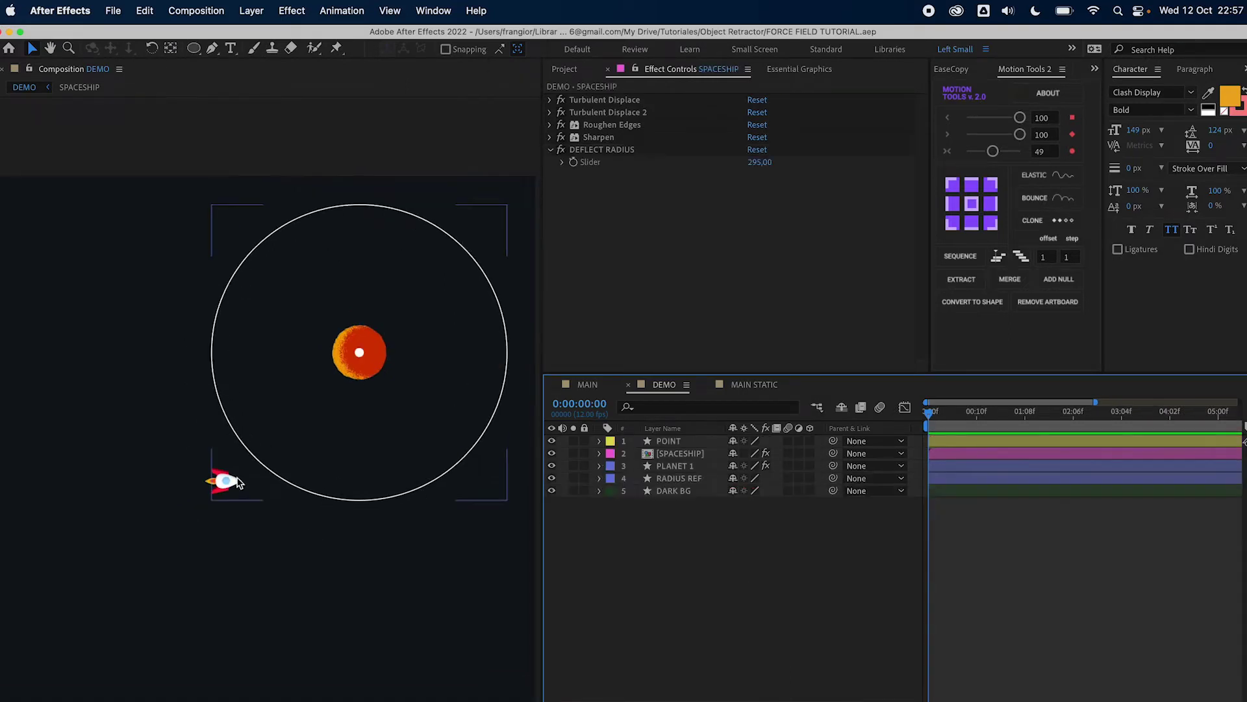
# Move the spaceship next to PLANET 1 and scrub DEFLECT RADIUS slightly larger
pyautogui.moveTo(225, 482); pyautogui.dragTo(195, 431)
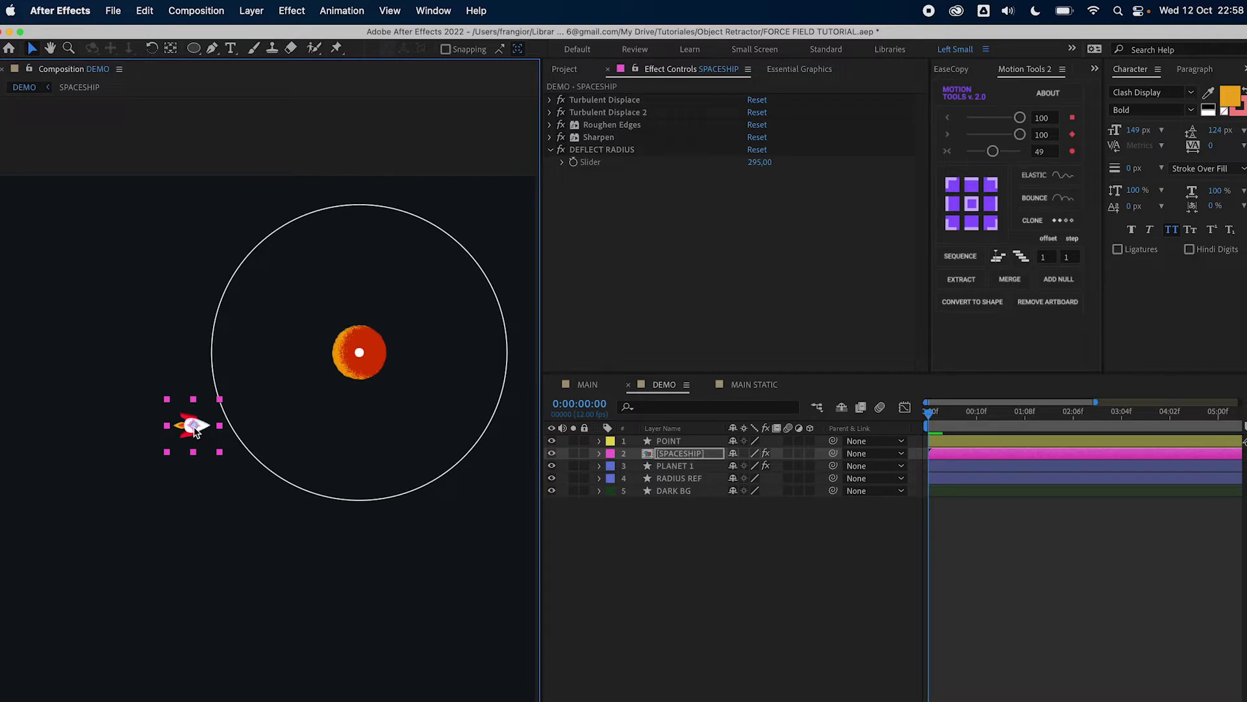
pyautogui.moveTo(196, 431); pyautogui.dragTo(204, 440)
pyautogui.moveTo(758, 162); pyautogui.dragTo(766, 164)
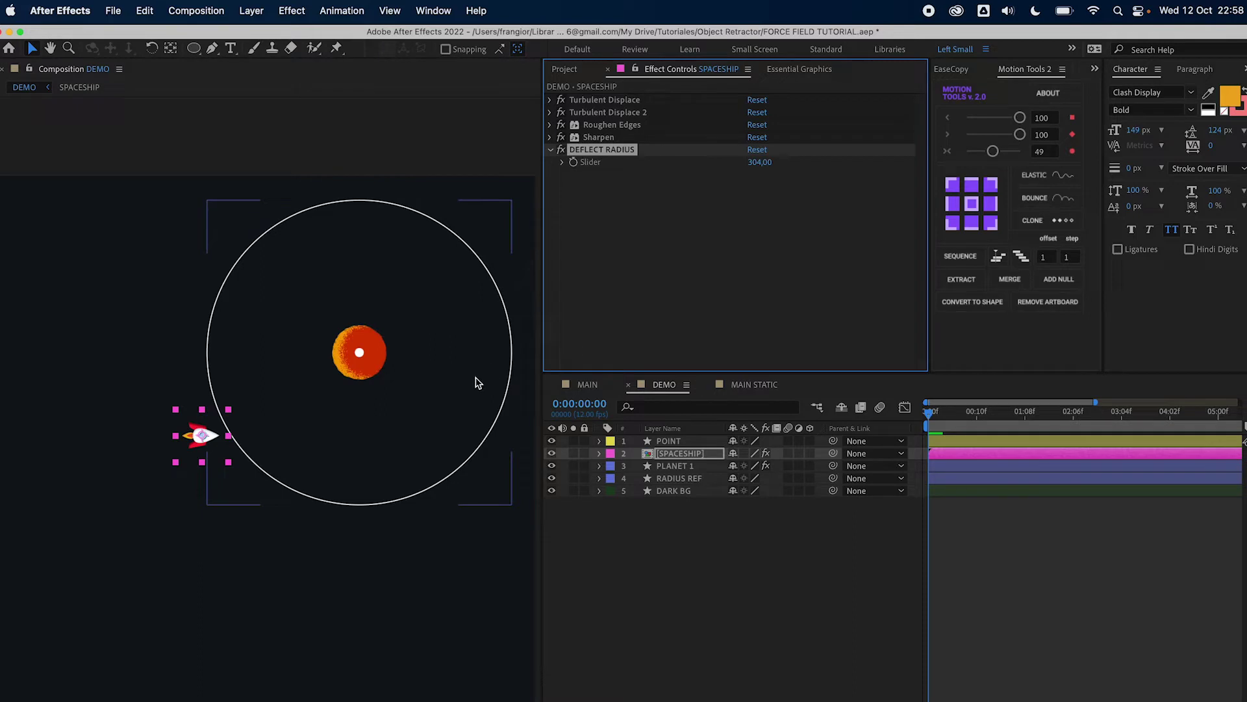
pyautogui.moveTo(758, 161)
pyautogui.mouseDown()
pyautogui.moveTo(835, 156)
pyautogui.moveTo(762, 165)
pyautogui.mouseUp()
# Set DEFLECT RADIUS to 300, save, and move the spaceship below the circle
pyautogui.click(761, 163)
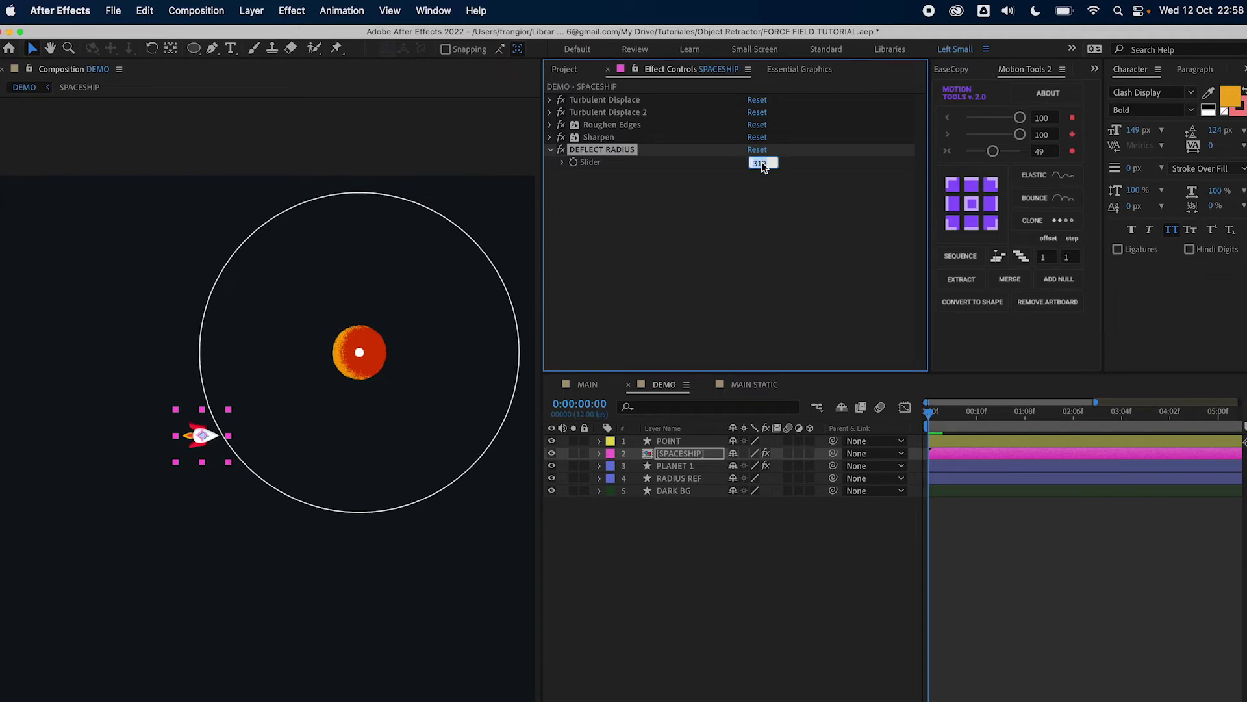
pyautogui.write('300')
pyautogui.press('Return')
pyautogui.press('super+s')
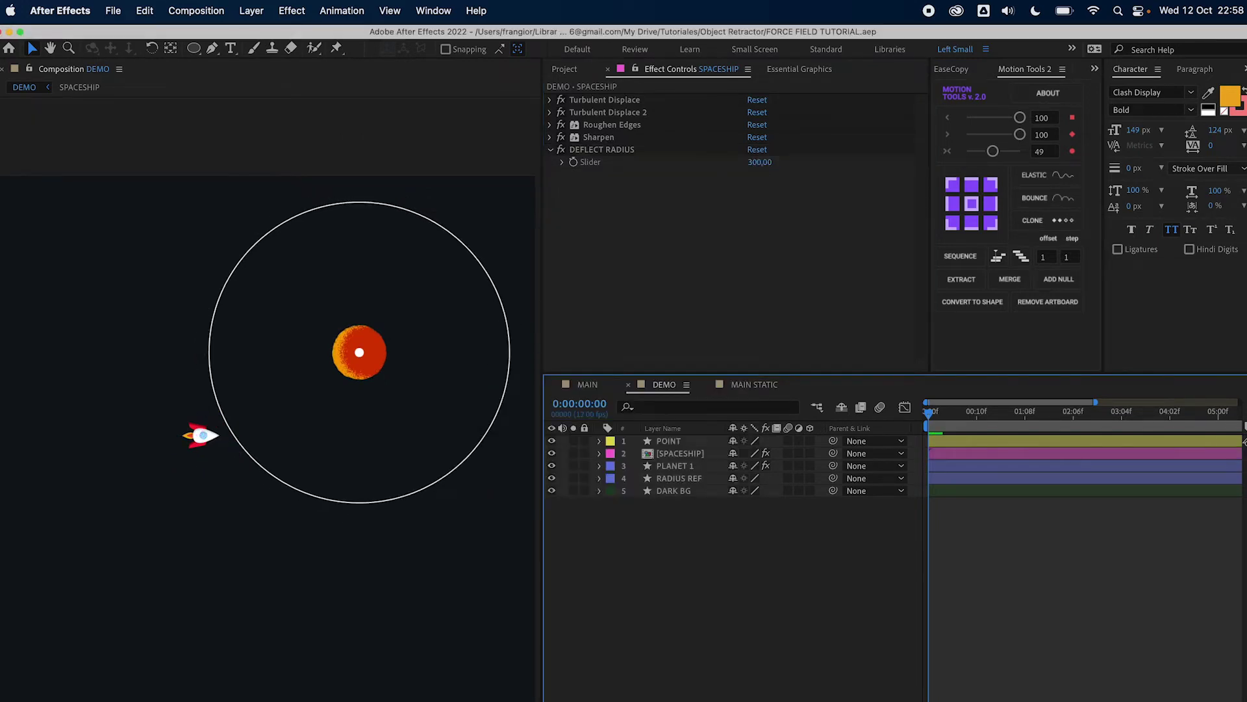
pyautogui.moveTo(200, 435); pyautogui.dragTo(195, 512)
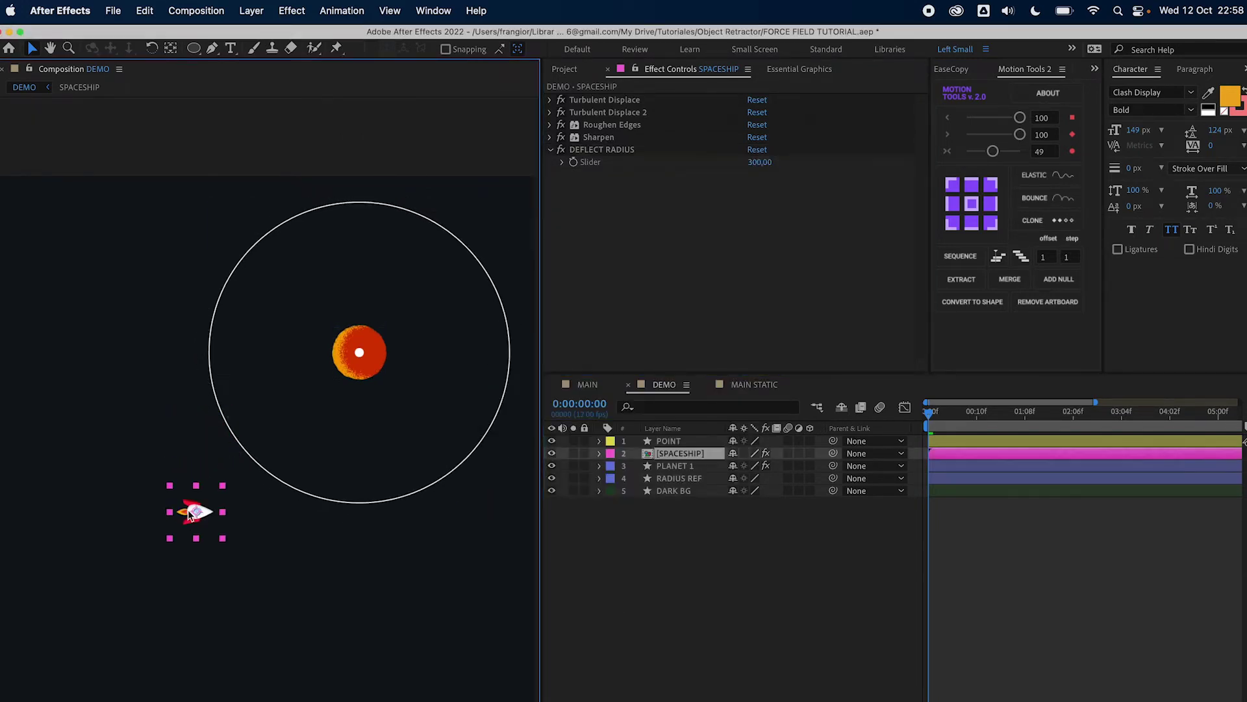
pyautogui.click(212, 48)
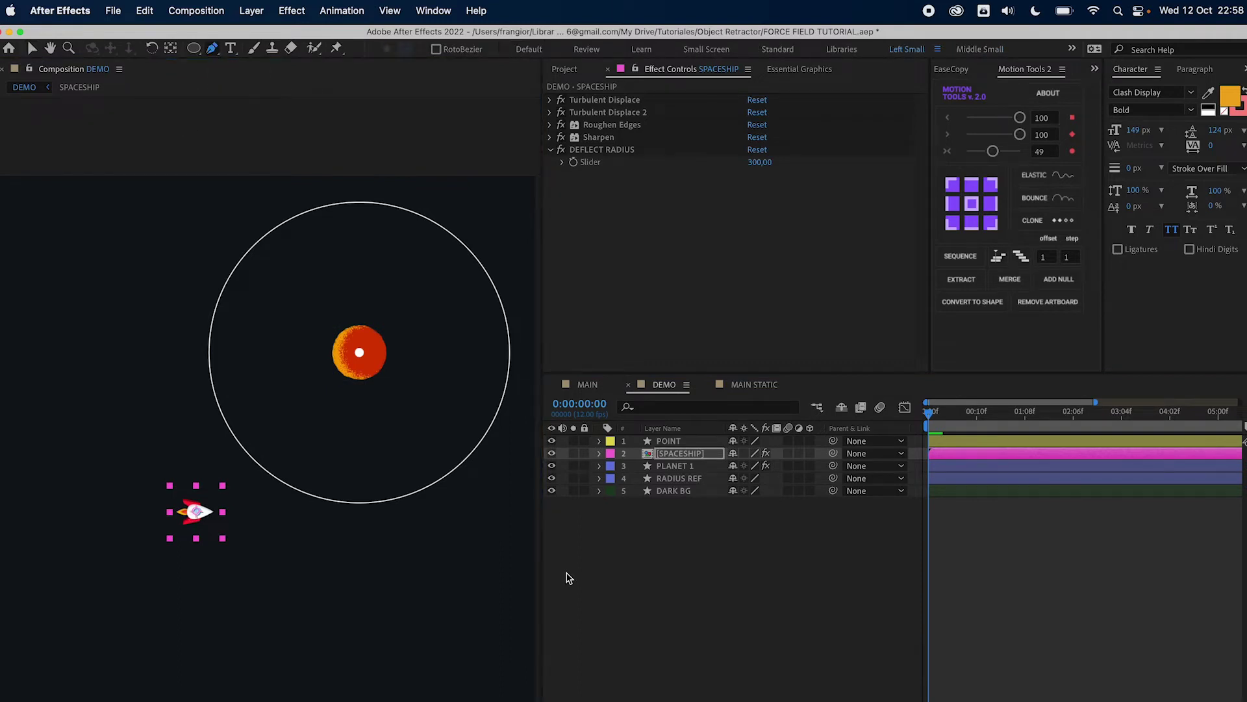
# Draw a Pen line from the planet's centre to the spaceship and save
pyautogui.click(650, 580)
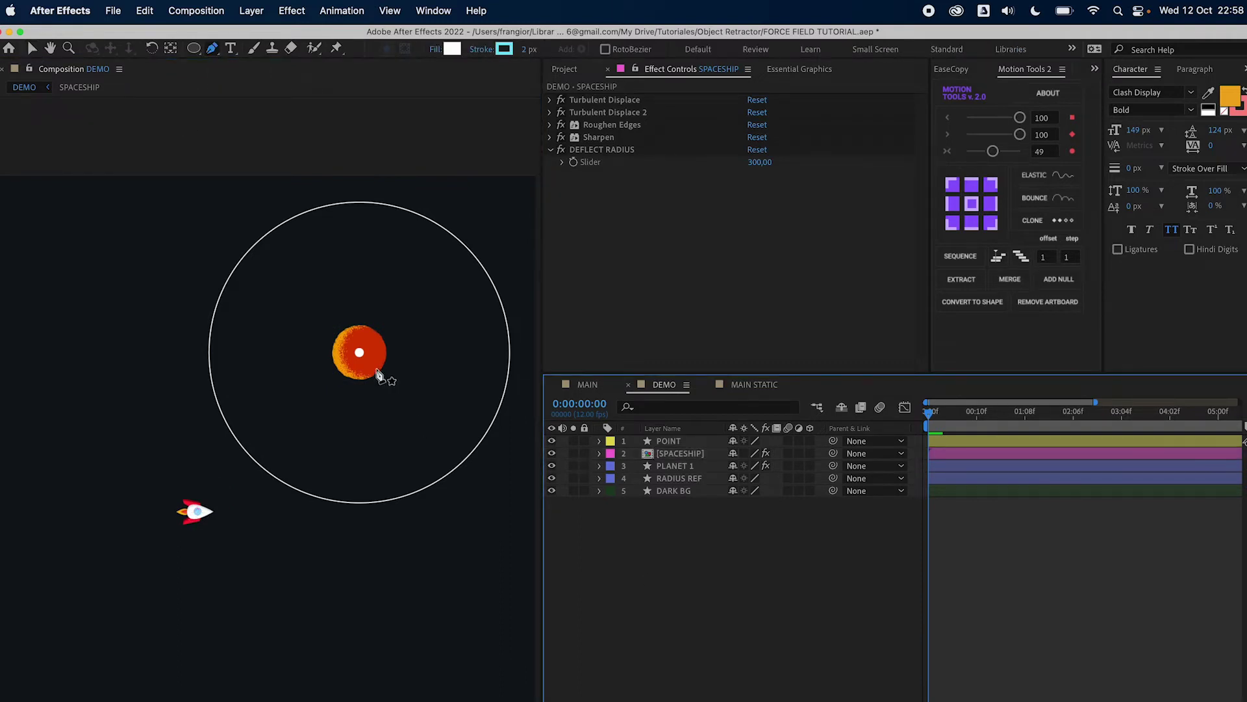
pyautogui.click(360, 353)
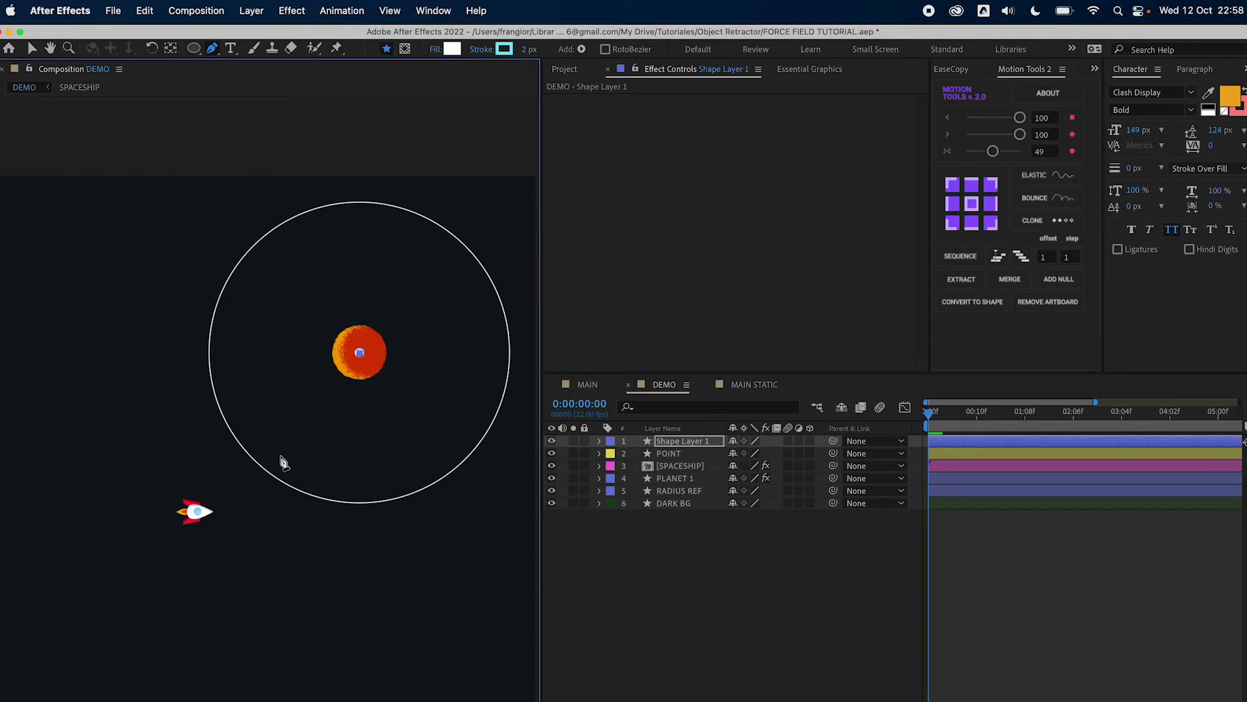
pyautogui.click(198, 513)
pyautogui.click(653, 591)
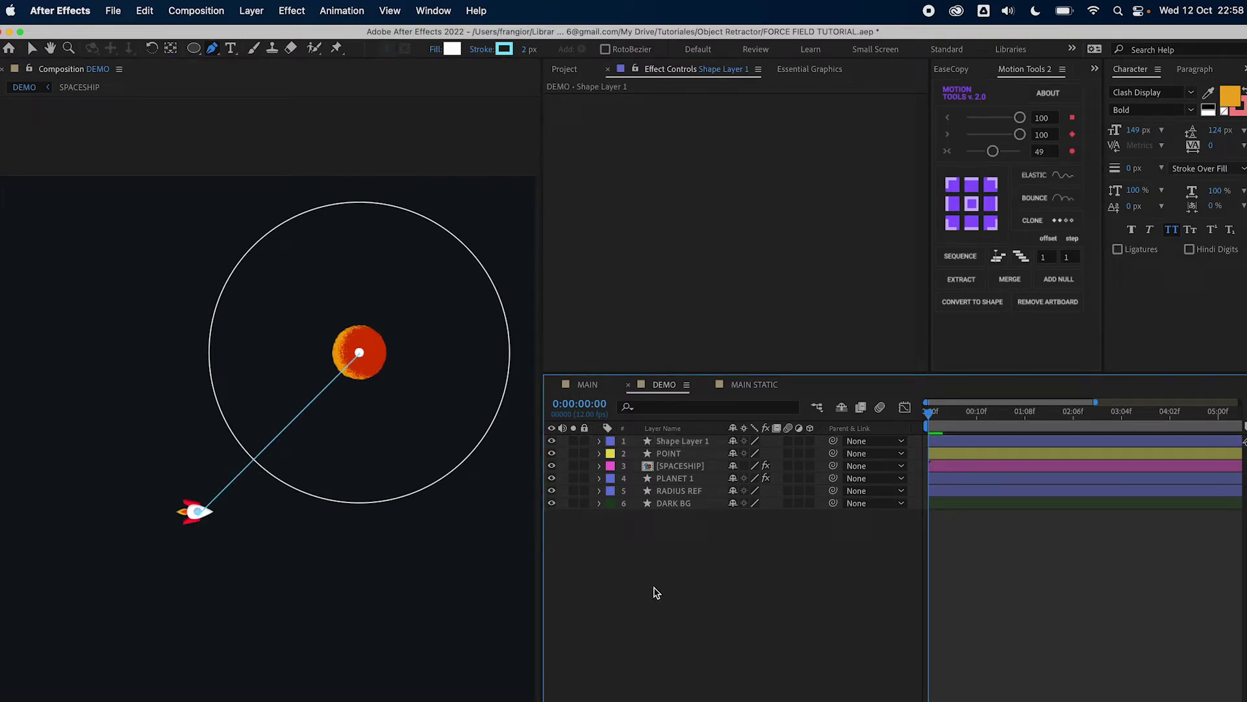
pyautogui.press('v')
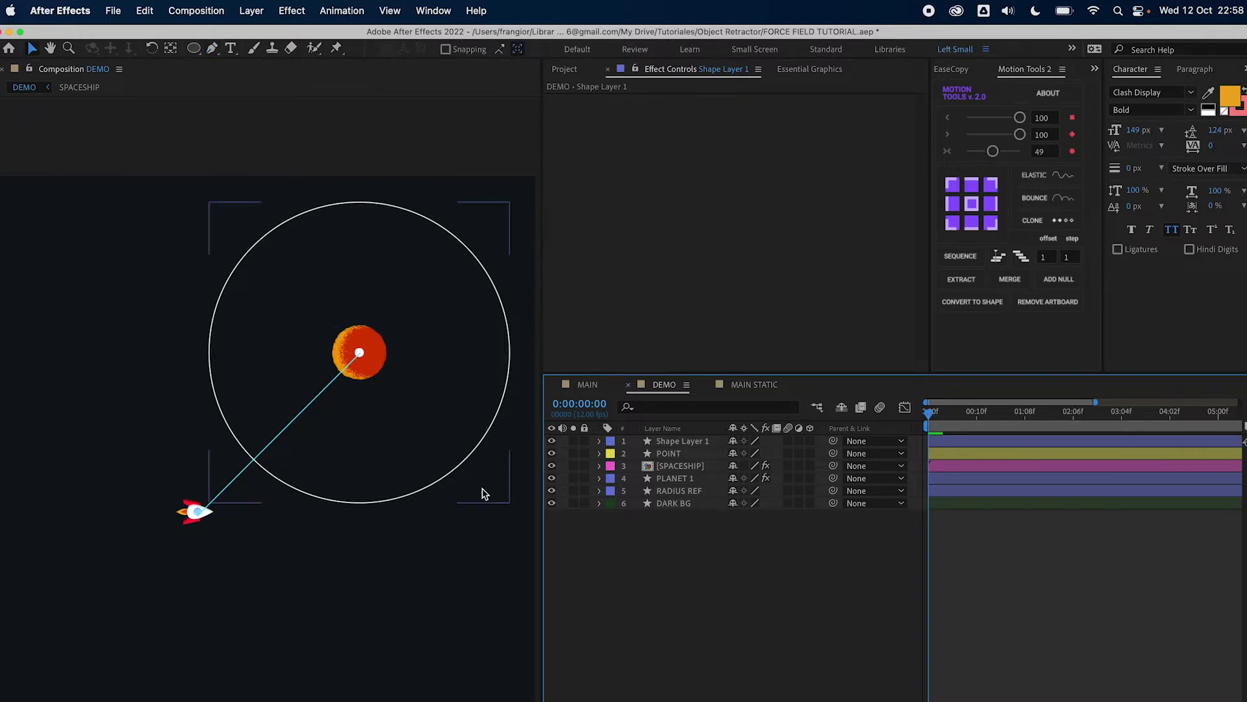
pyautogui.press('super+s')
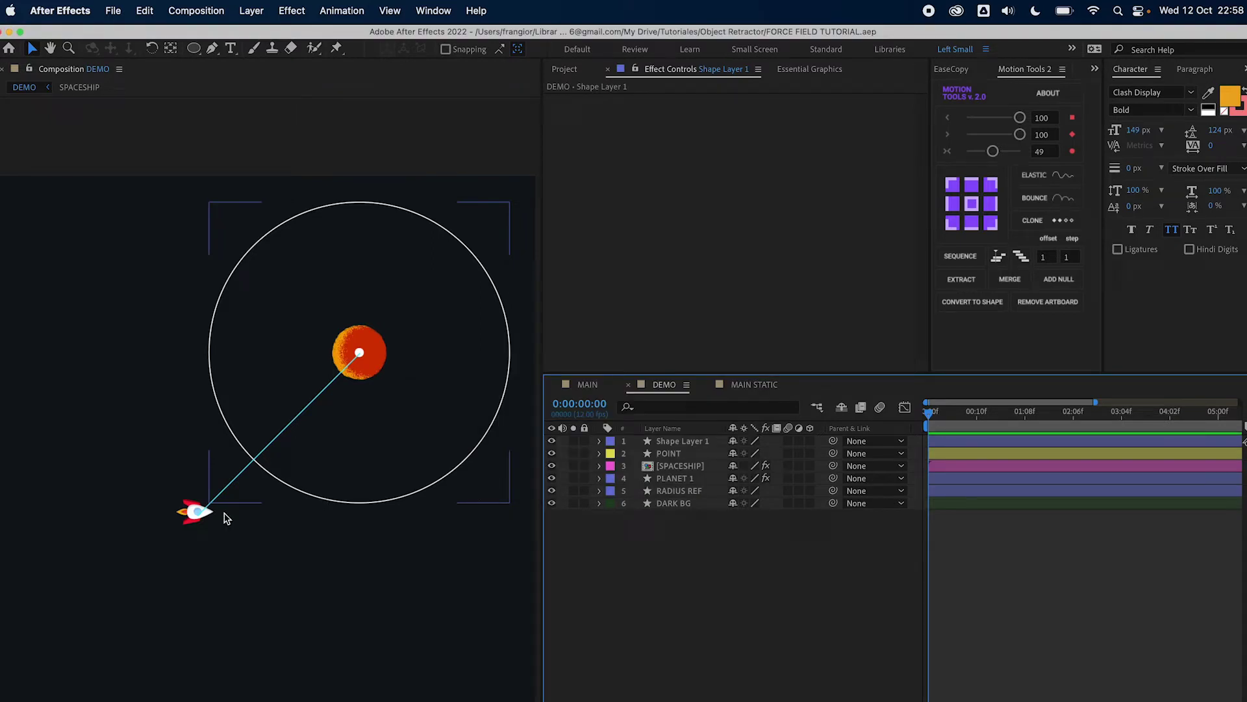
# Move the line up-left beside the circle and drag the spaceship inside the circle's edge
pyautogui.moveTo(207, 510); pyautogui.dragTo(214, 516)
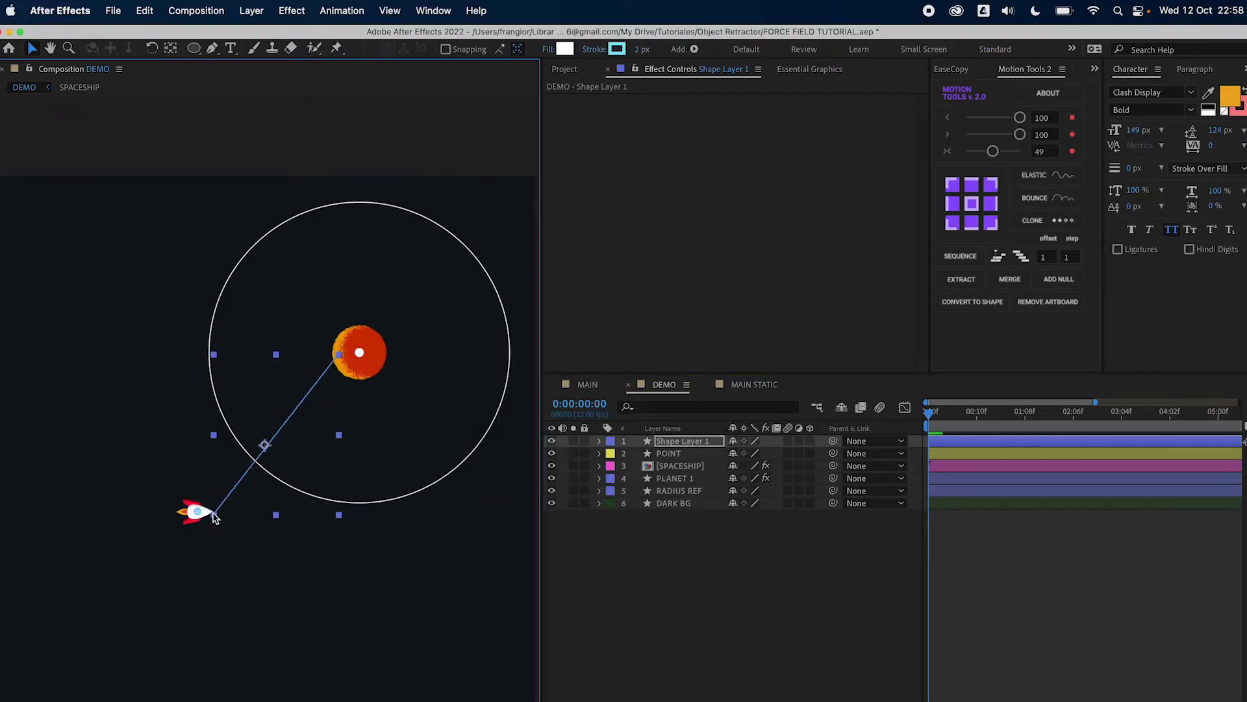
pyautogui.moveTo(301, 434); pyautogui.dragTo(172, 380)
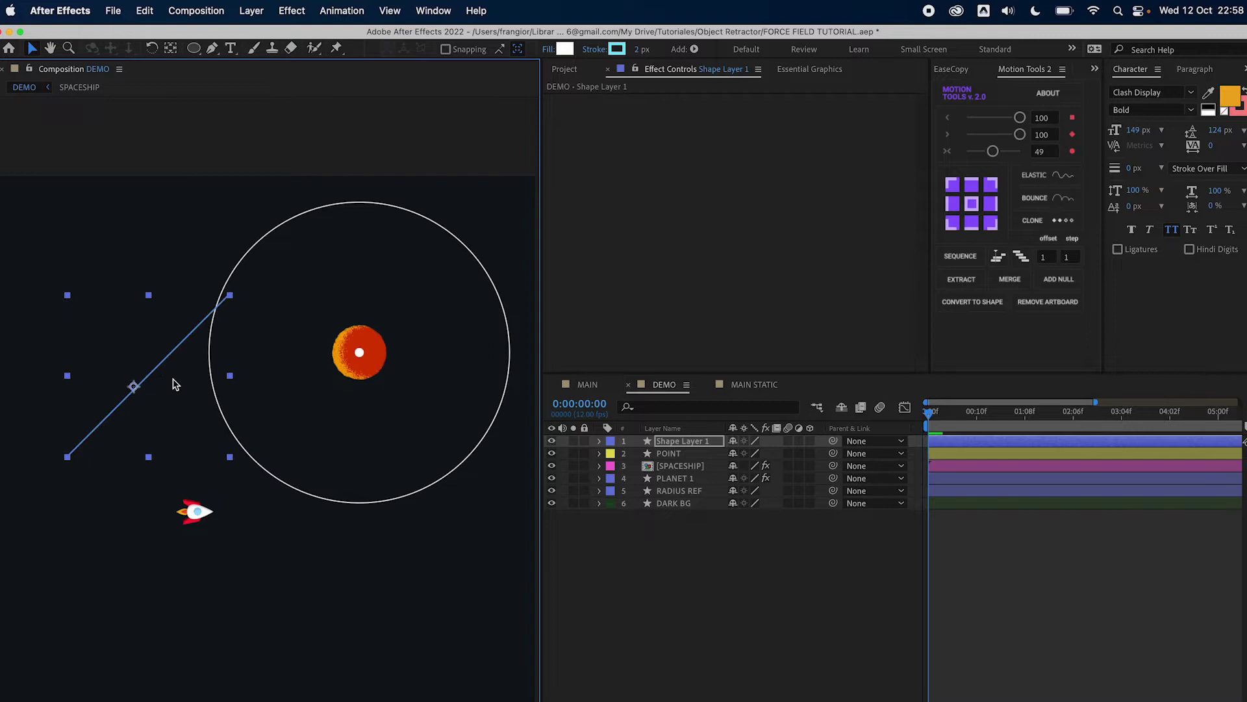
pyautogui.click(560, 541)
pyautogui.moveTo(203, 520); pyautogui.dragTo(293, 434)
pyautogui.click(758, 580)
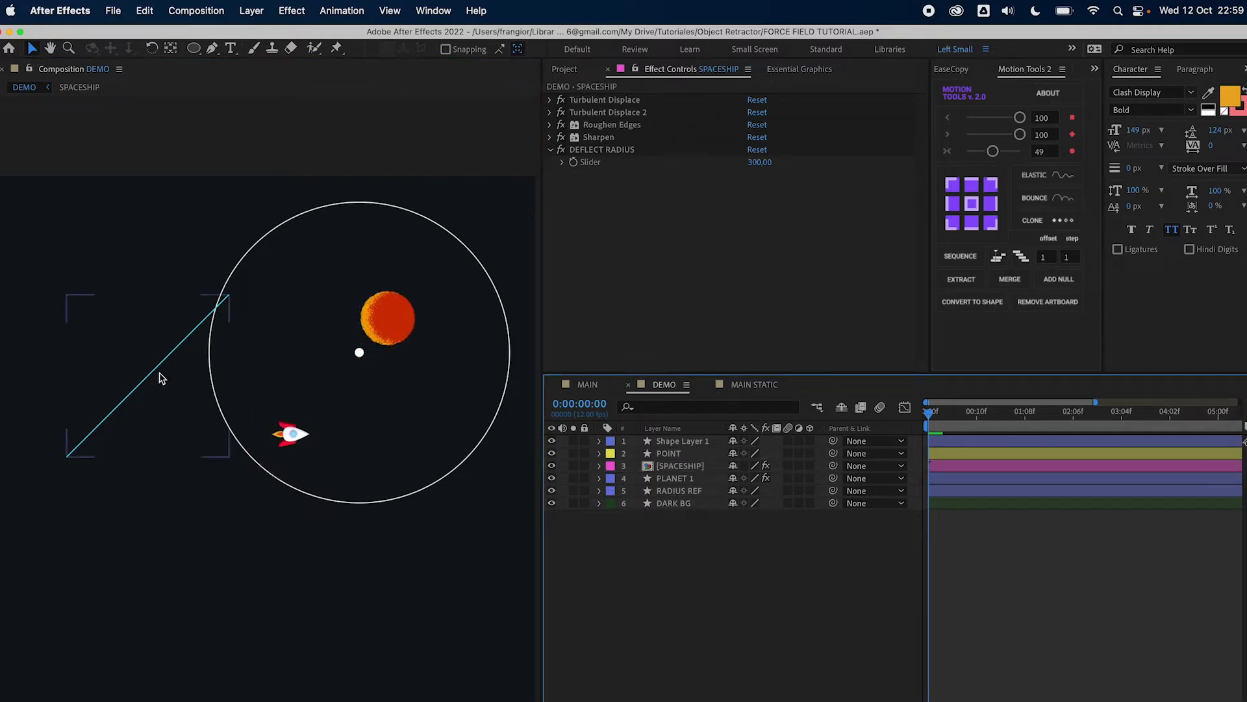
# Move Shape Layer 1 to start at the centre dot and drag its lower vertex onto the rocket
pyautogui.moveTo(161, 379); pyautogui.dragTo(291, 434)
pyautogui.click(630, 542)
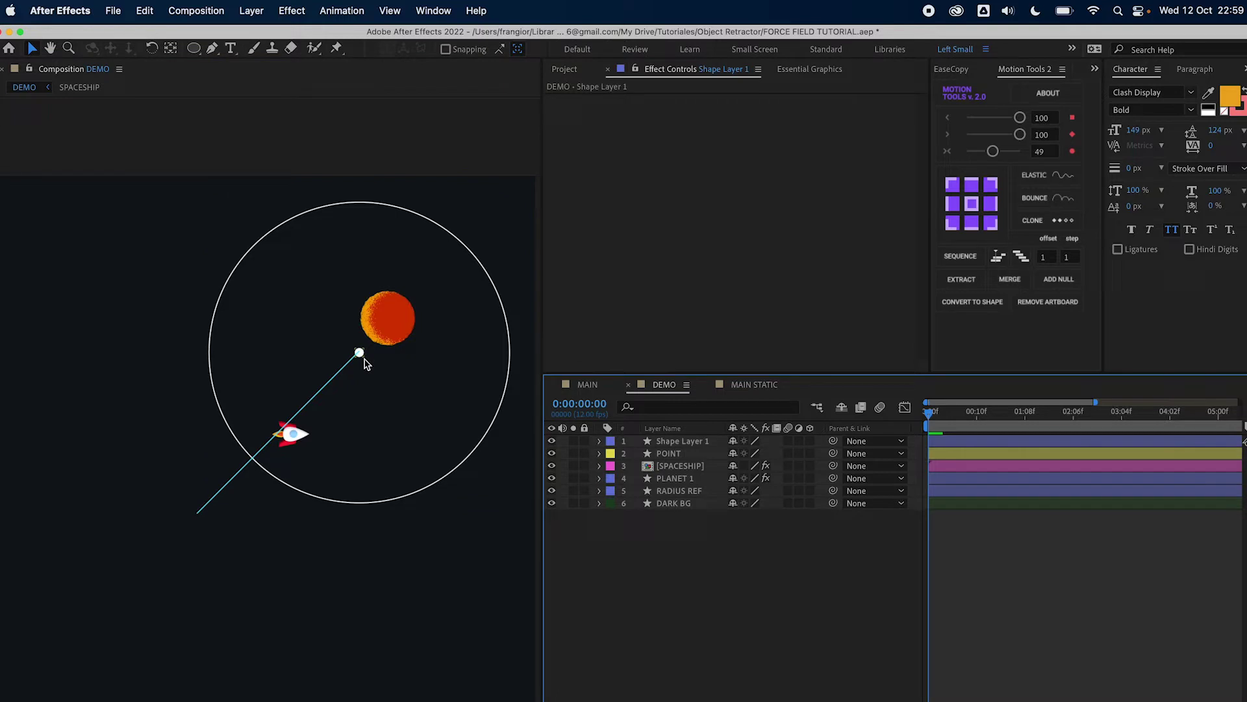
pyautogui.click(233, 504)
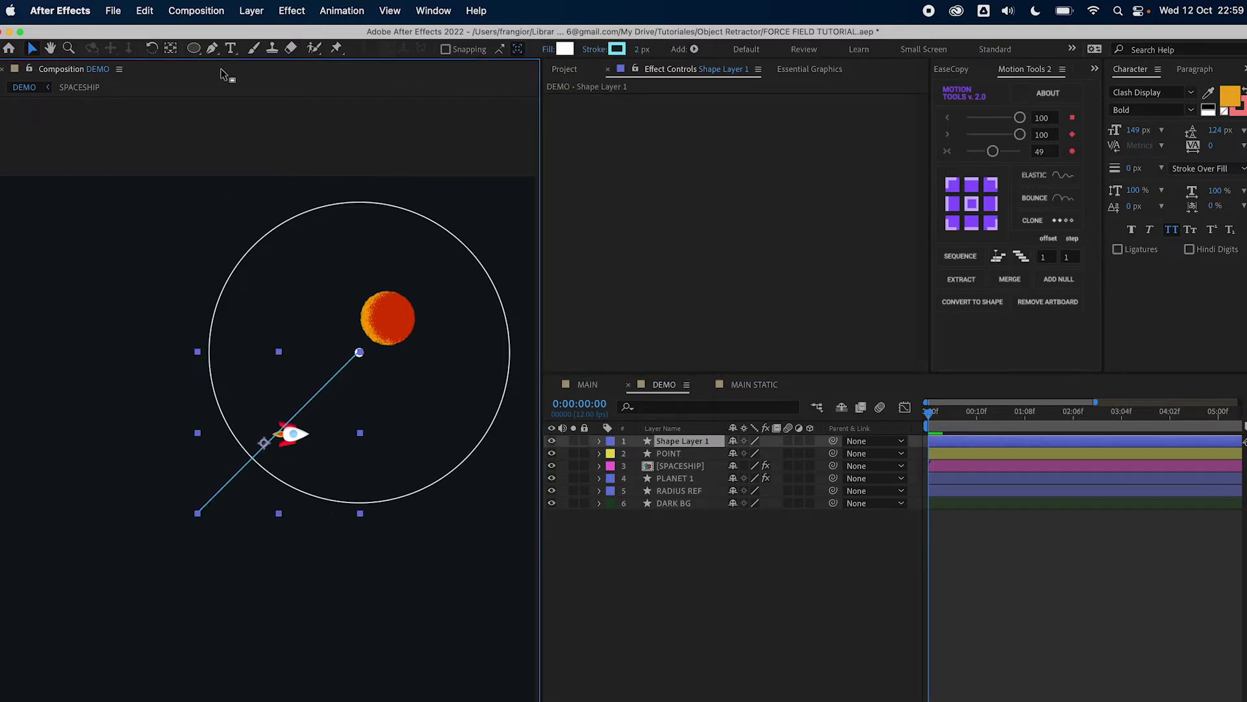
pyautogui.click(211, 48)
pyautogui.moveTo(197, 514); pyautogui.dragTo(294, 434)
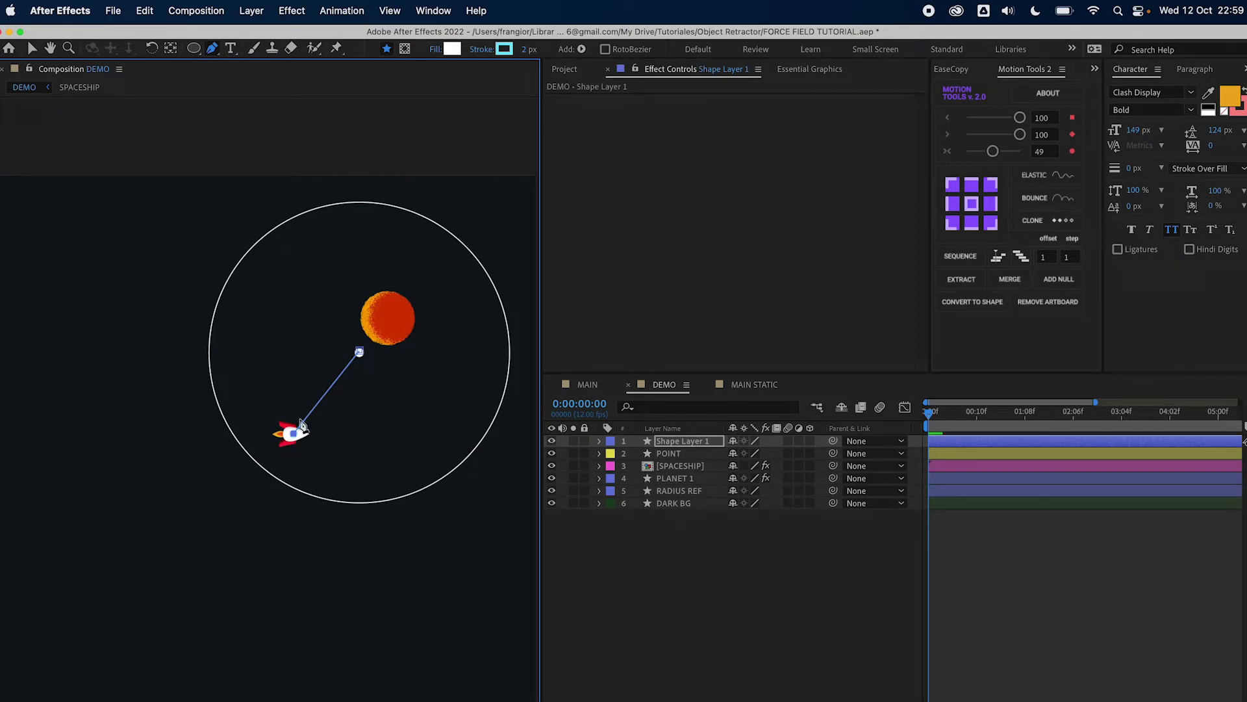
pyautogui.click(683, 603)
# Save the project and zoom in on the composition
pyautogui.press('v')
pyautogui.press('super+s')
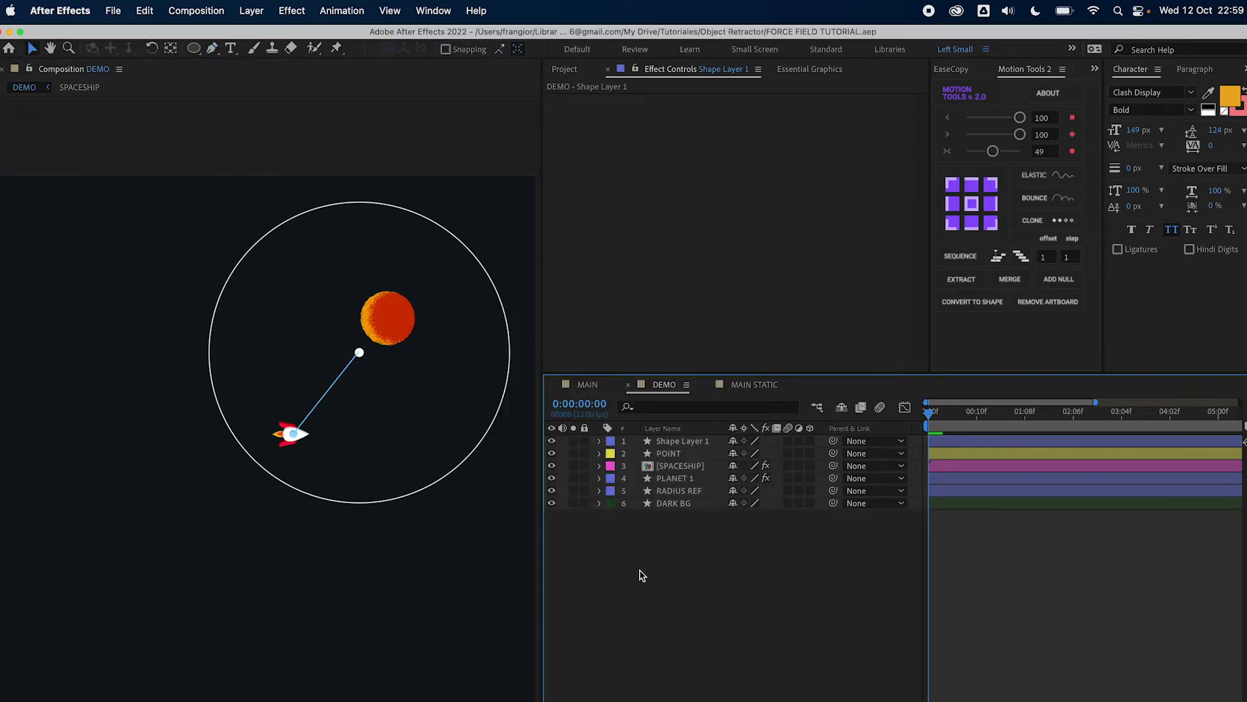
pyautogui.press('.')
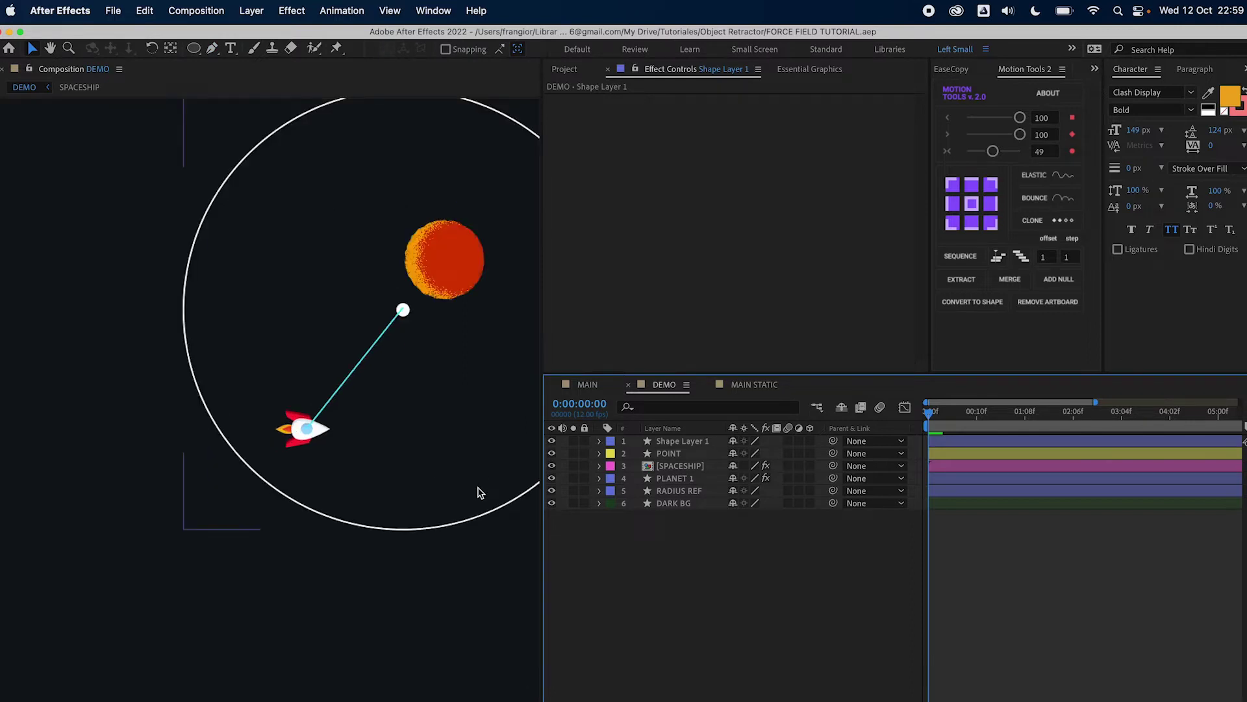
pyautogui.hscroll(3, 478, 493)
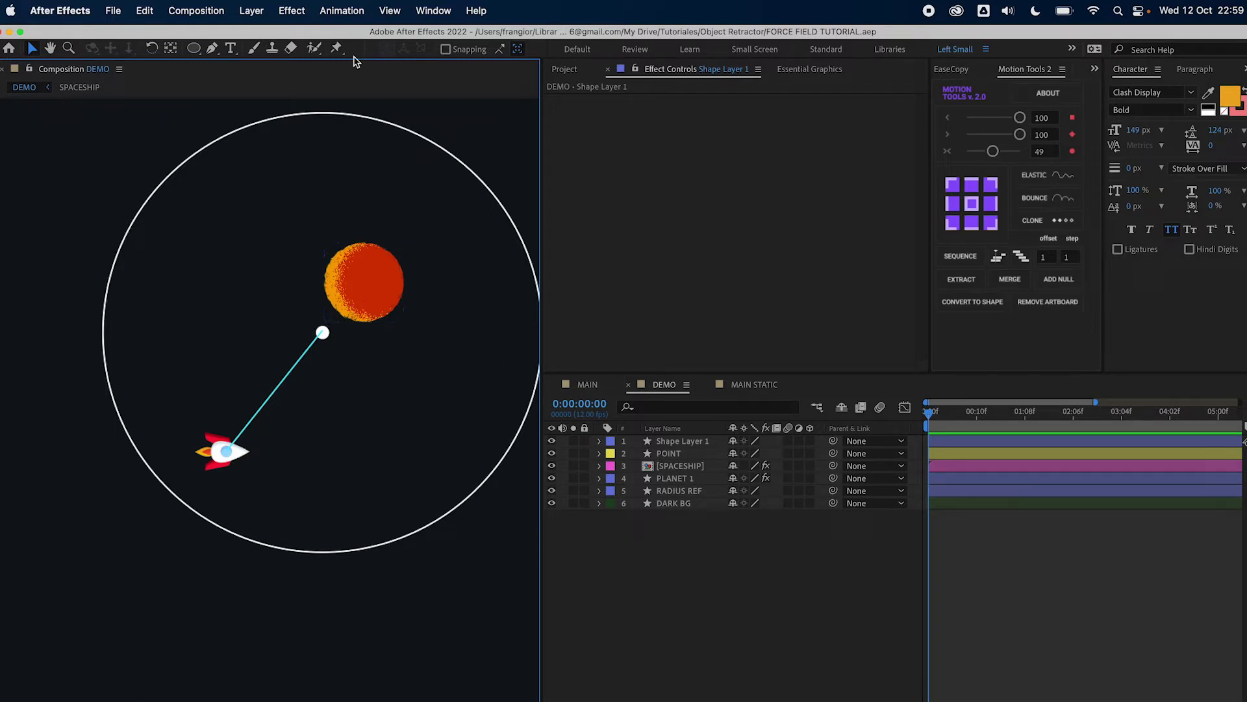
# Draw a second Pen line from the rocket to the white circle's edge
pyautogui.click(212, 48)
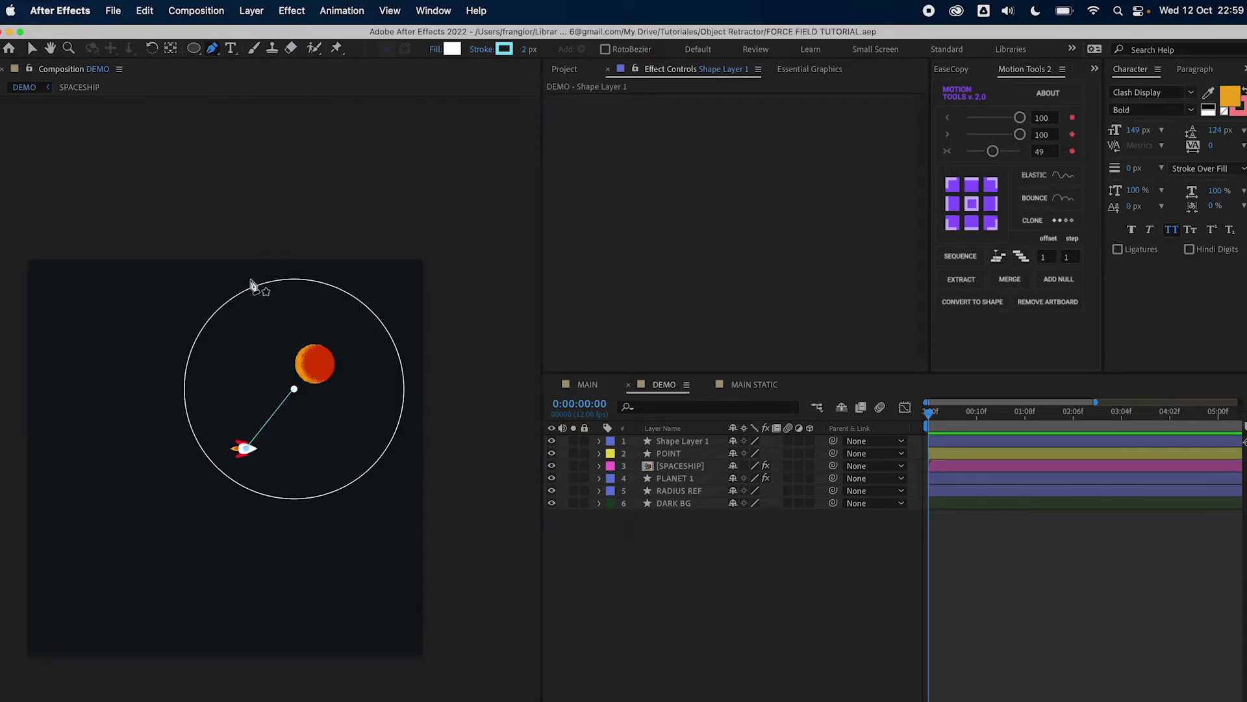
pyautogui.scroll(3, 252, 397)
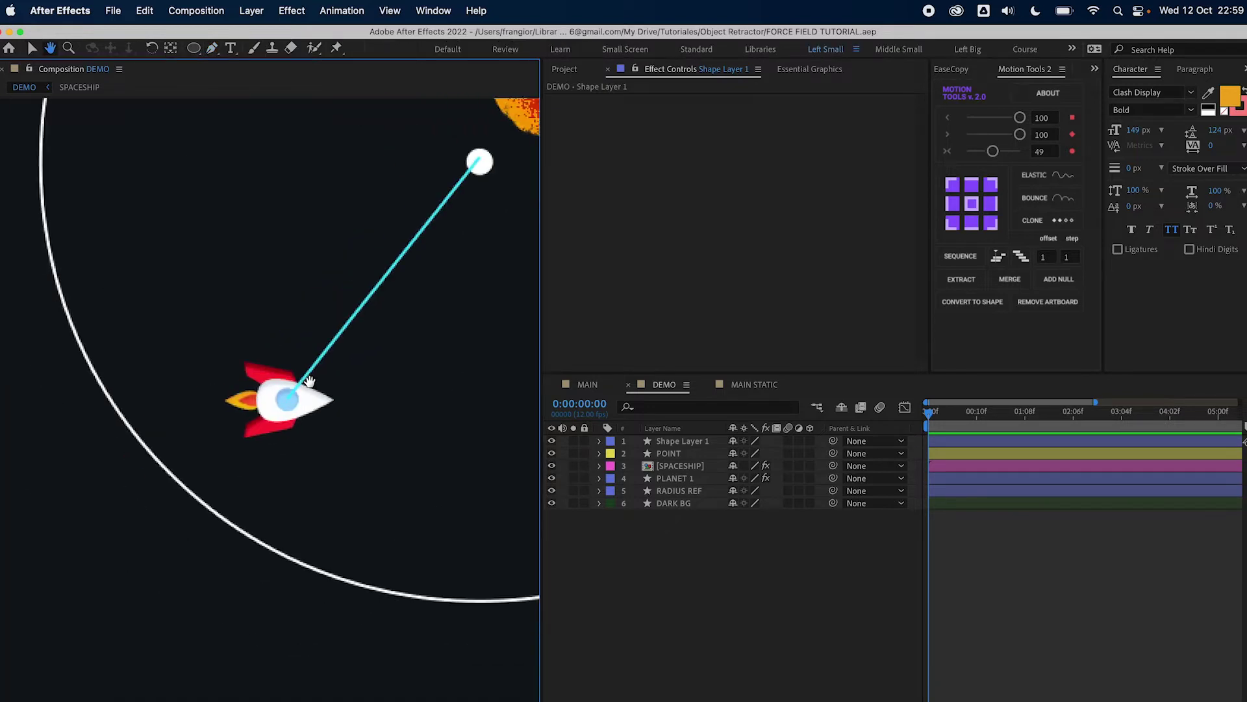
pyautogui.click(286, 399)
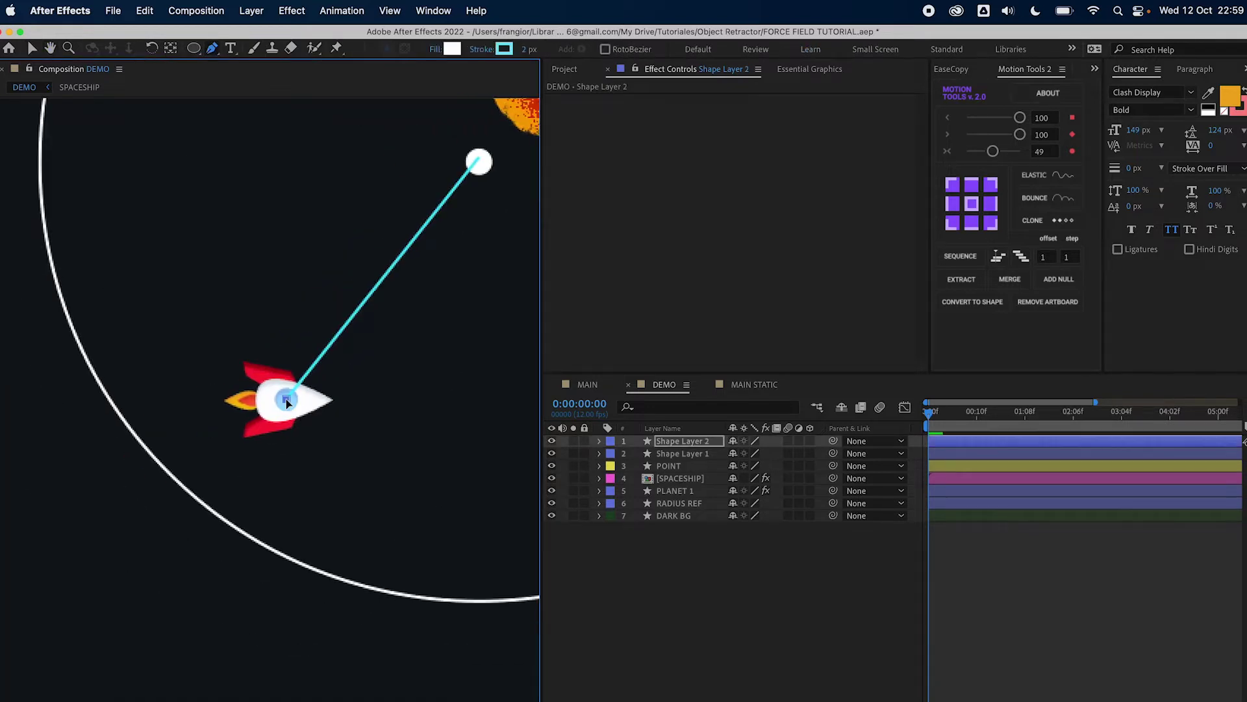
pyautogui.click(206, 504)
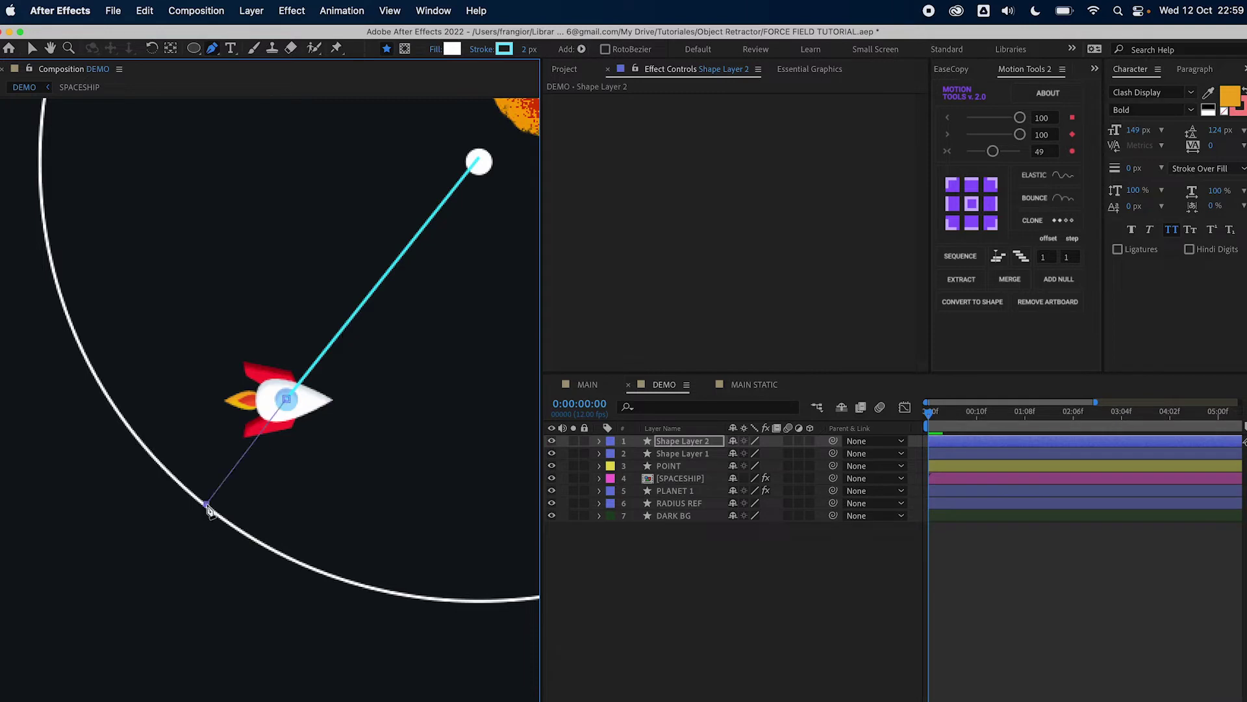
pyautogui.moveTo(202, 505)
pyautogui.mouseDown()
pyautogui.moveTo(247, 502)
pyautogui.moveTo(194, 511)
pyautogui.moveTo(200, 502)
pyautogui.mouseUp()
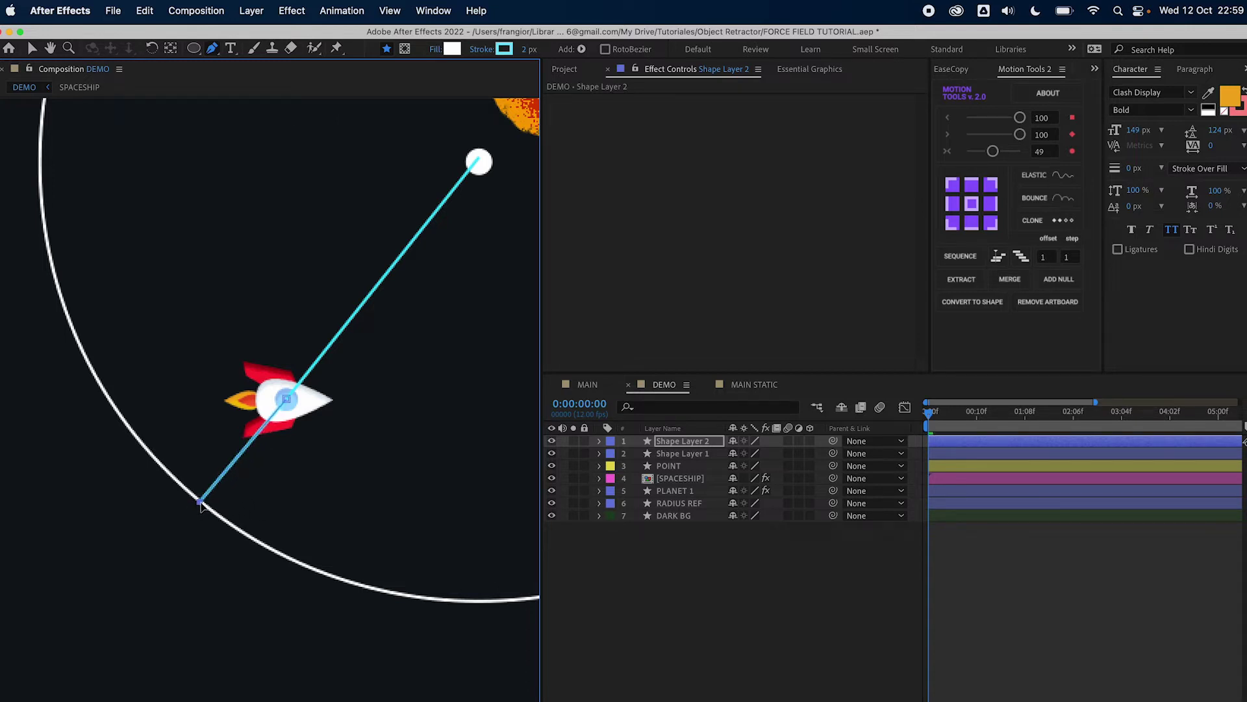
# Enter FF73C9 as the new line's stroke colour
pyautogui.click(505, 49)
pyautogui.write('FF73C9')
pyautogui.press('Tab')
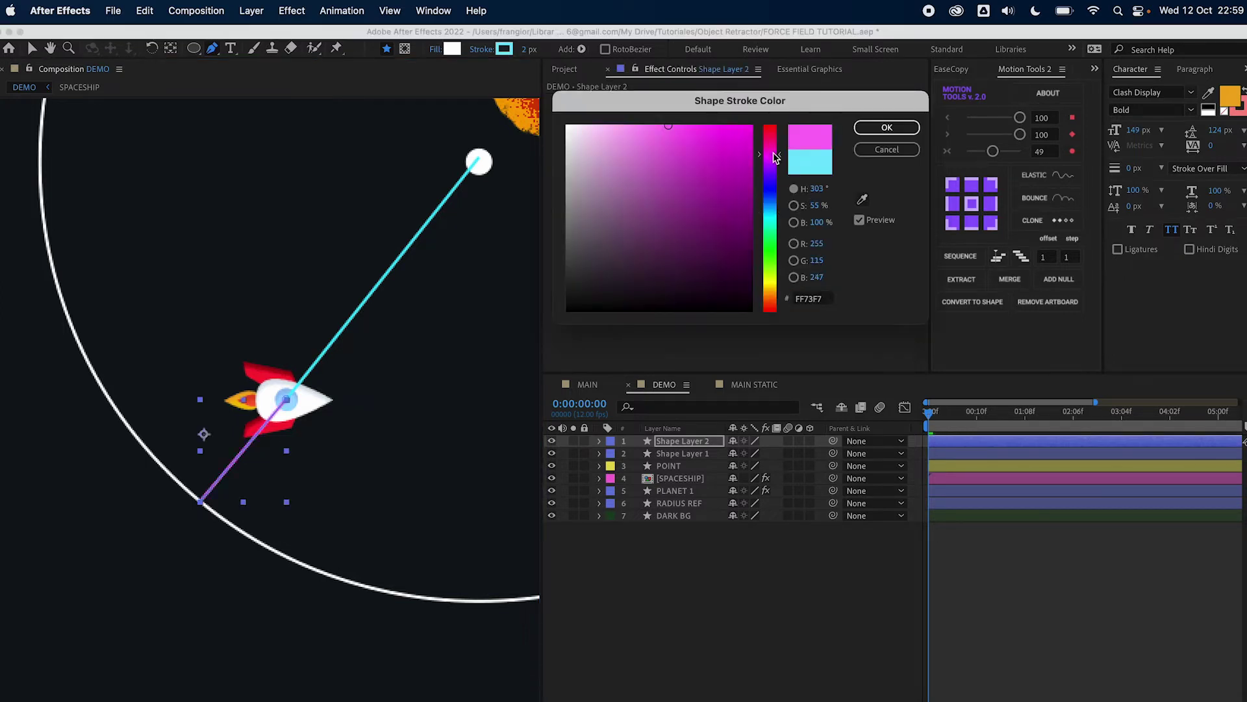
# Confirm the pink stroke, reframe the view, and drag the pink line onto the planet
pyautogui.click(886, 127)
pyautogui.click(704, 624)
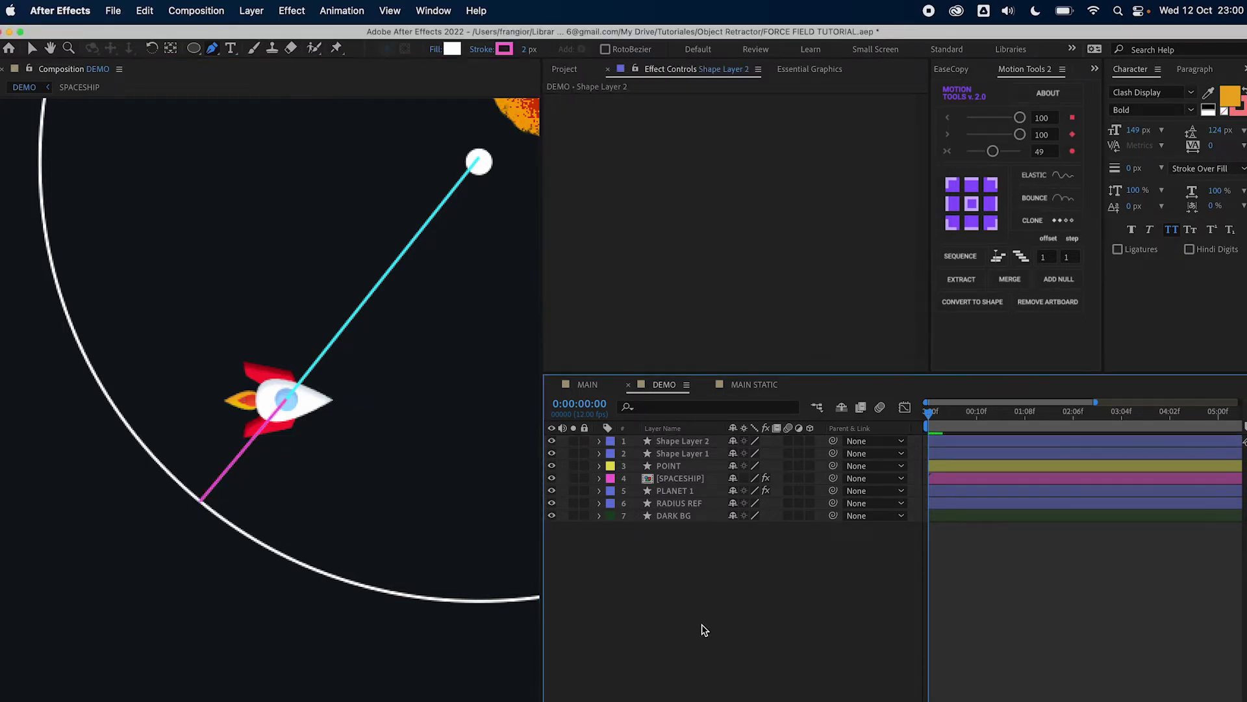
pyautogui.moveTo(448, 501)
pyautogui.mouseDown()
pyautogui.moveTo(385, 511)
pyautogui.moveTo(329, 543)
pyautogui.moveTo(376, 543)
pyautogui.mouseUp()
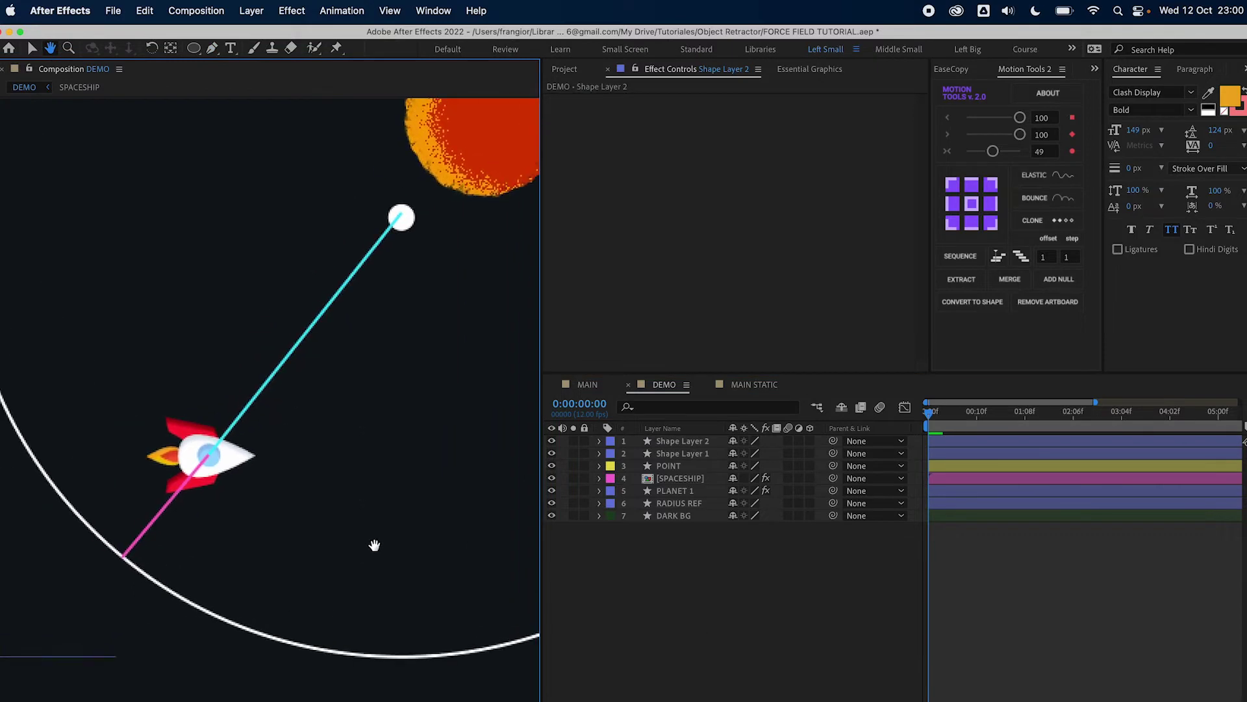
pyautogui.press('v')
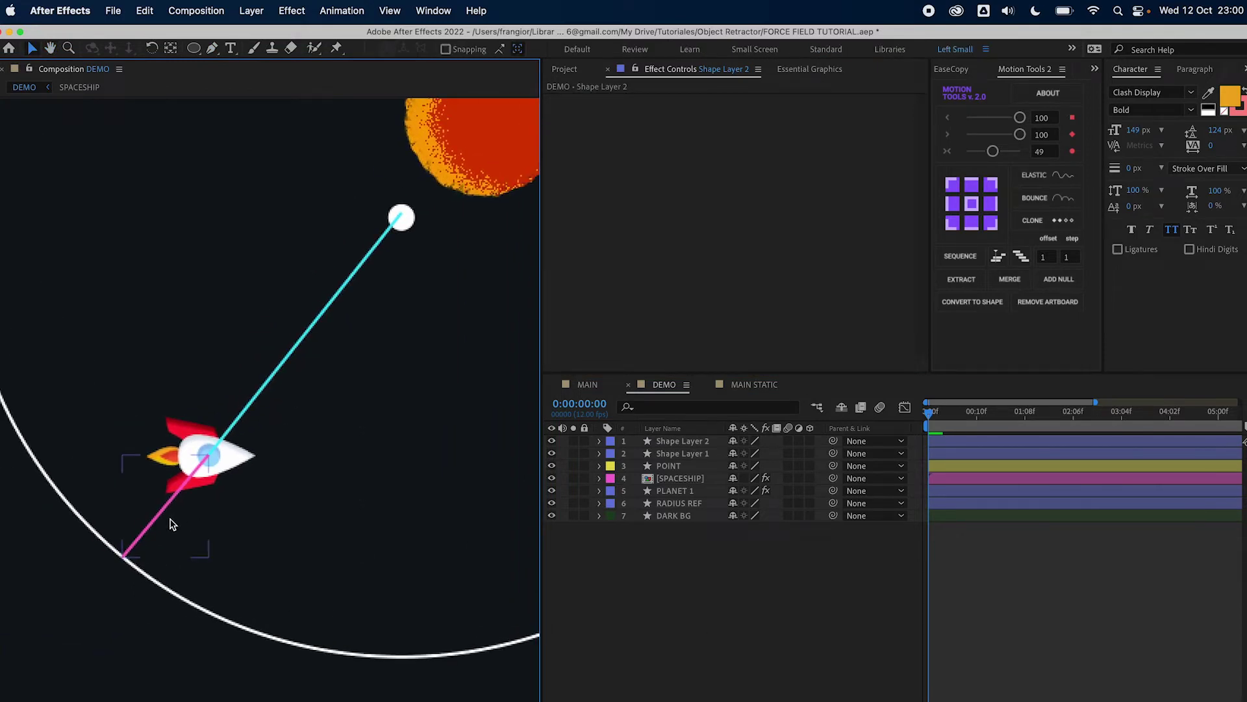
pyautogui.press(',')
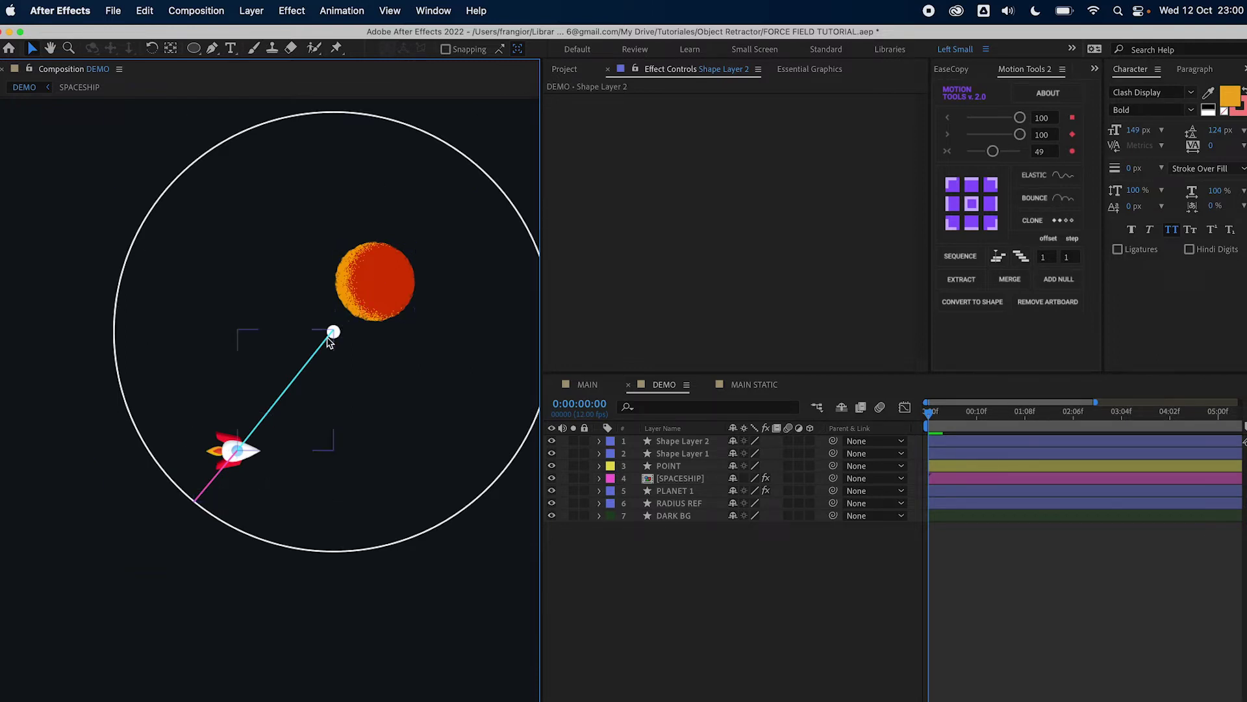
pyautogui.scroll(4, 236, 448)
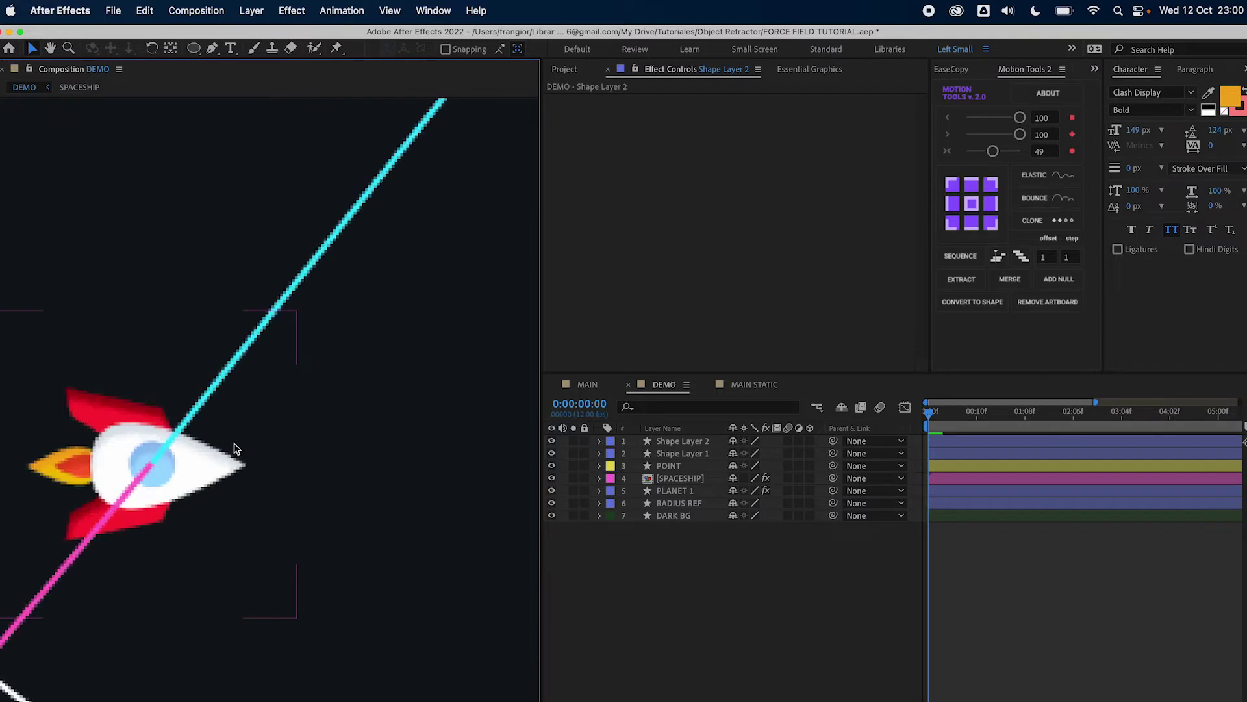
pyautogui.scroll(-3, 234, 445)
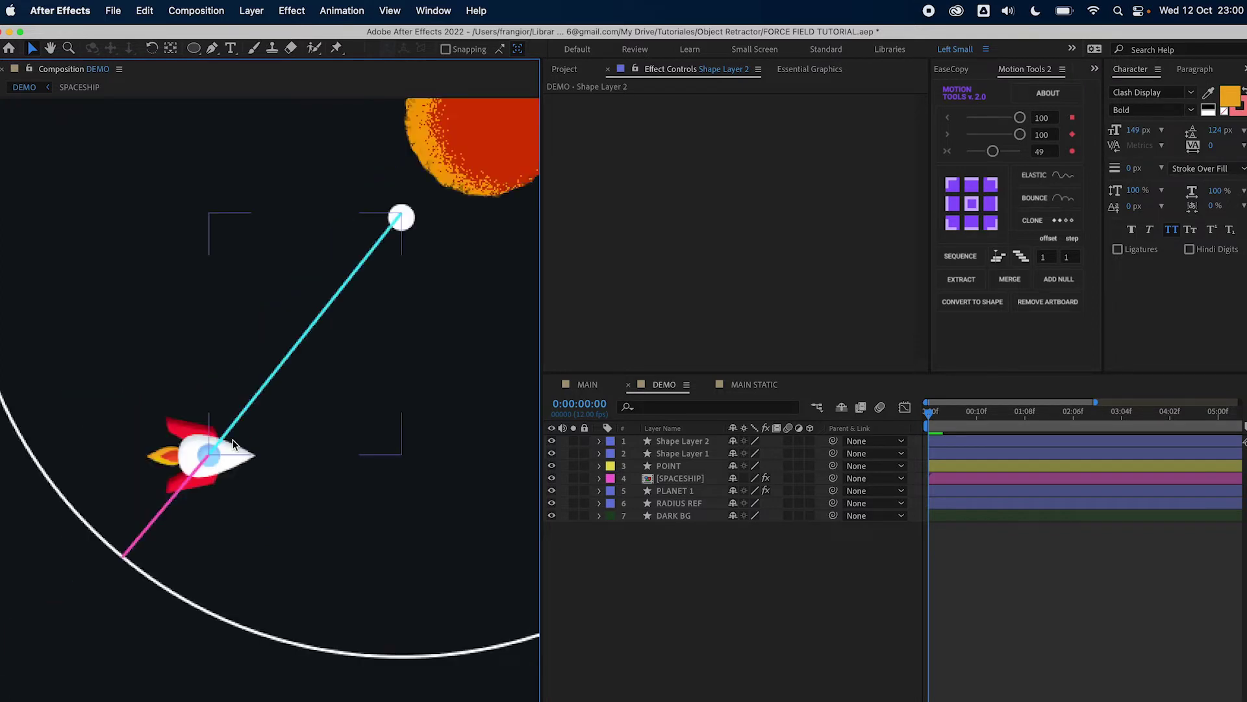
pyautogui.scroll(-3, 280, 367)
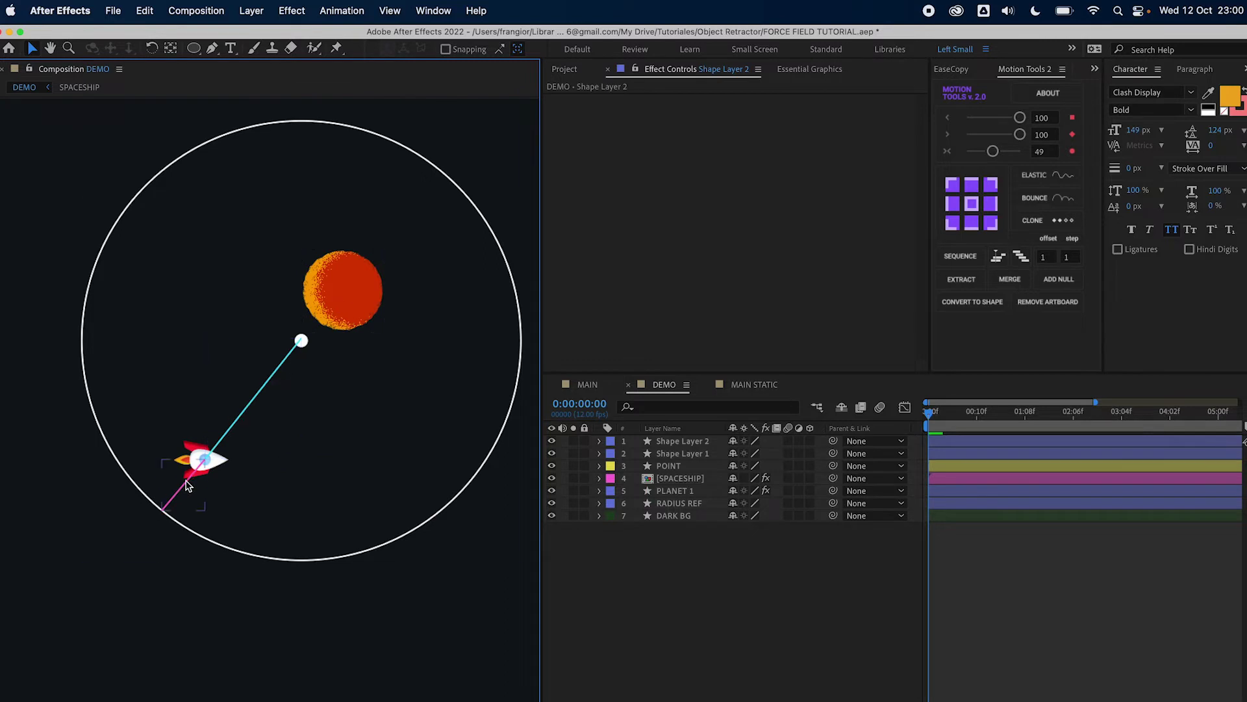
pyautogui.moveTo(192, 481); pyautogui.dragTo(319, 317)
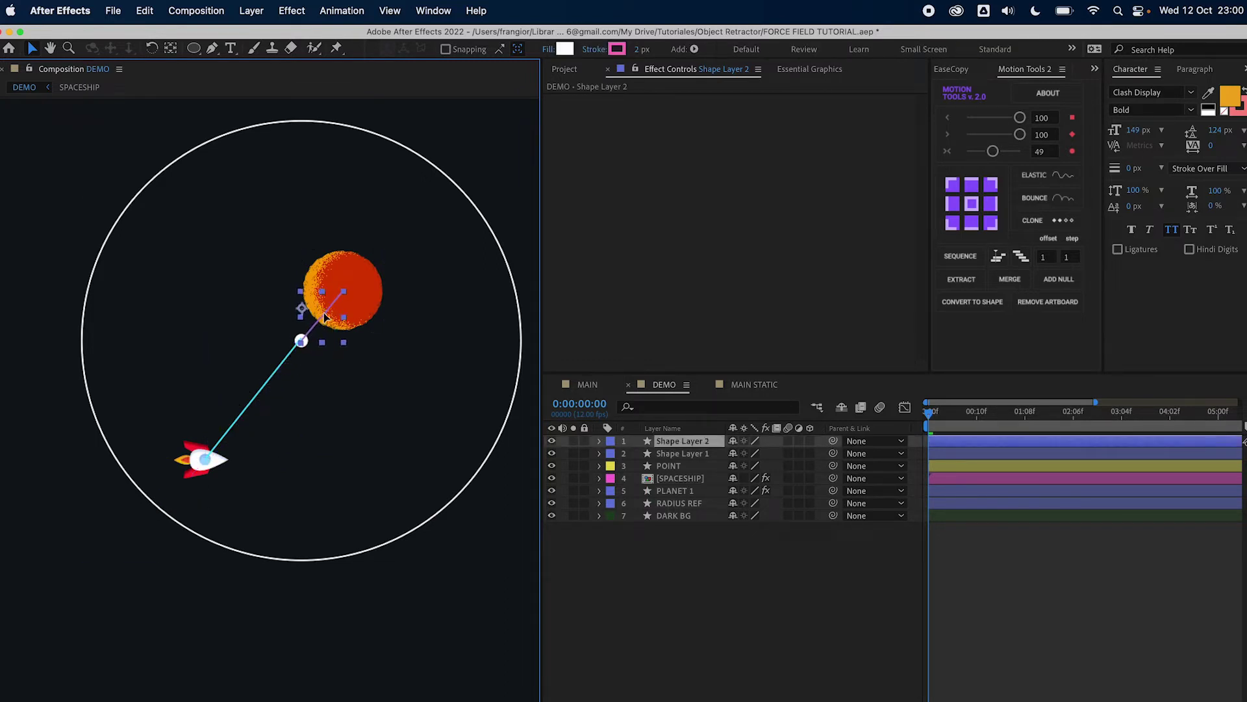
# Pan toward the planet and check the pink line and planet layers
pyautogui.click(627, 594)
pyautogui.scroll(3, 488, 427)
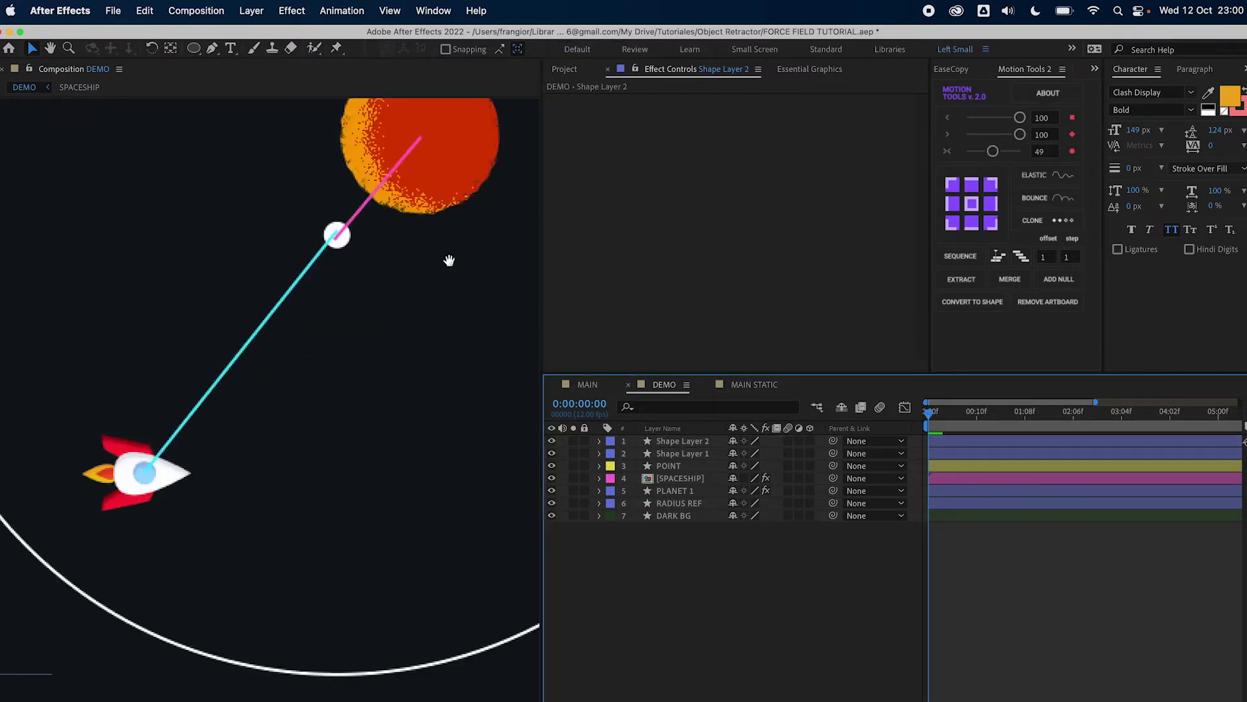
pyautogui.moveTo(448, 265); pyautogui.dragTo(387, 320)
pyautogui.click(320, 272)
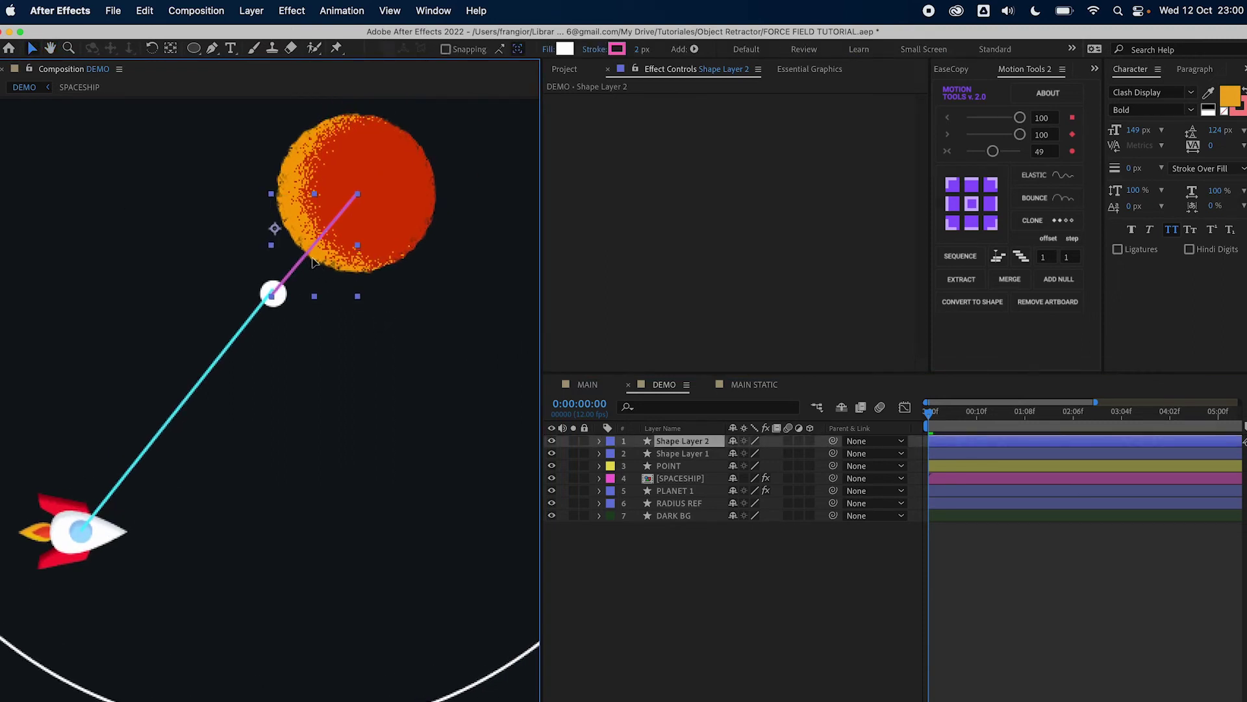
pyautogui.click(388, 235)
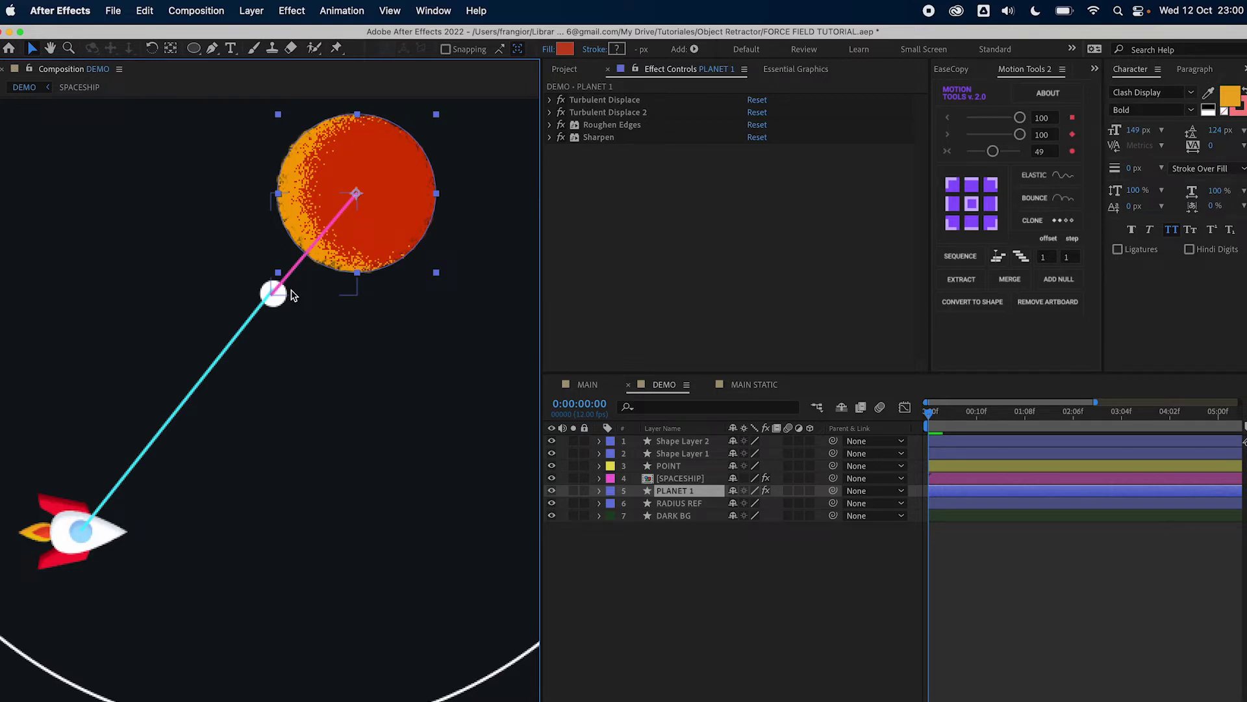
pyautogui.click(600, 560)
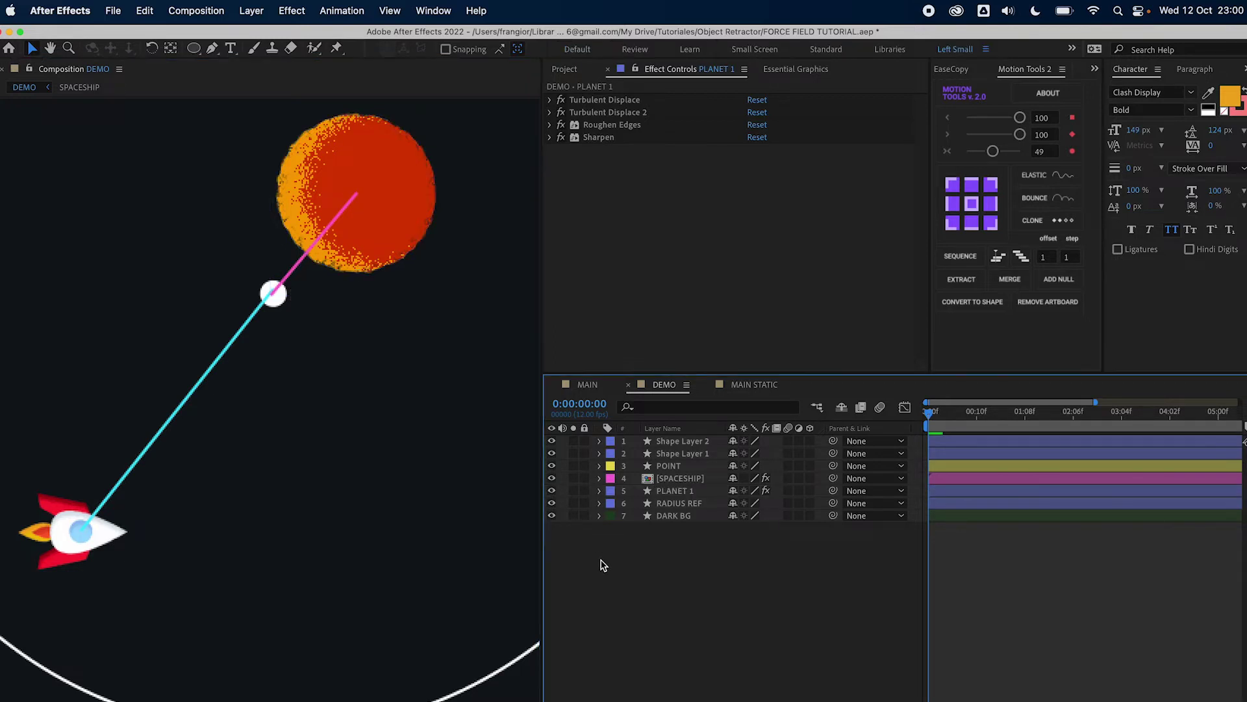
# Fit the composition in view and drag the spaceship up near the centre point
pyautogui.hotkey('shift', '/')
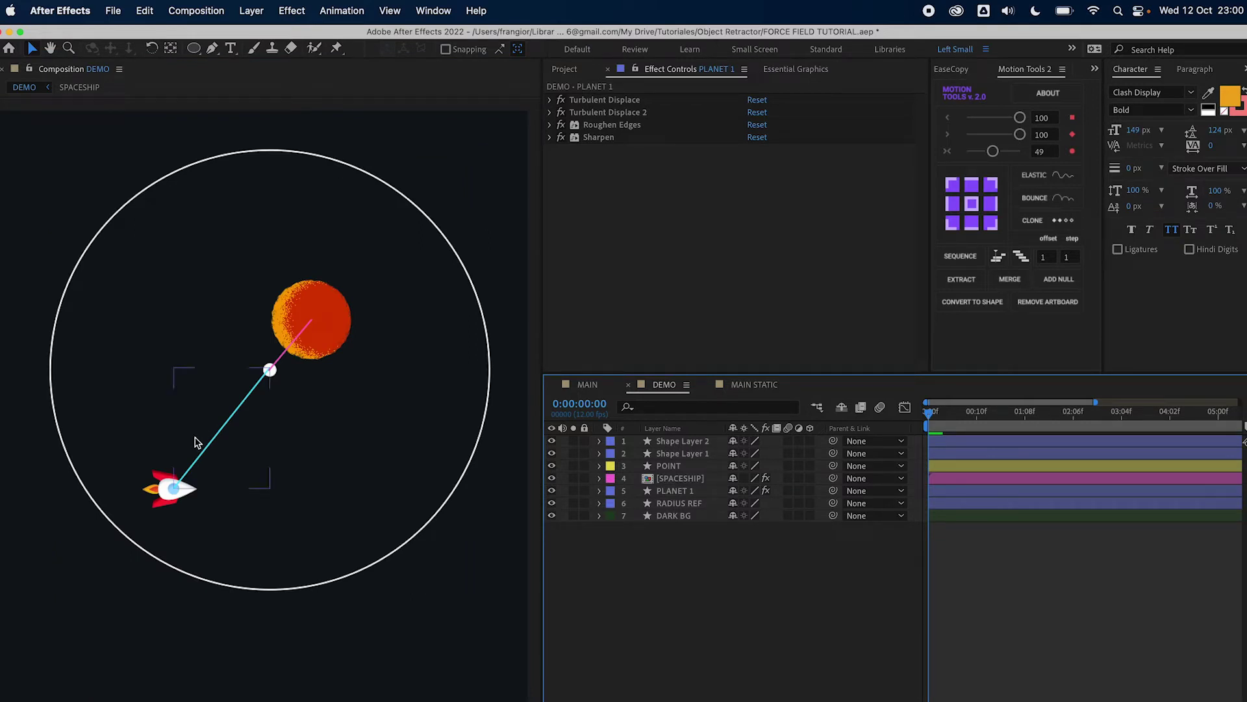
pyautogui.moveTo(172, 490); pyautogui.dragTo(286, 316)
pyautogui.click(608, 572)
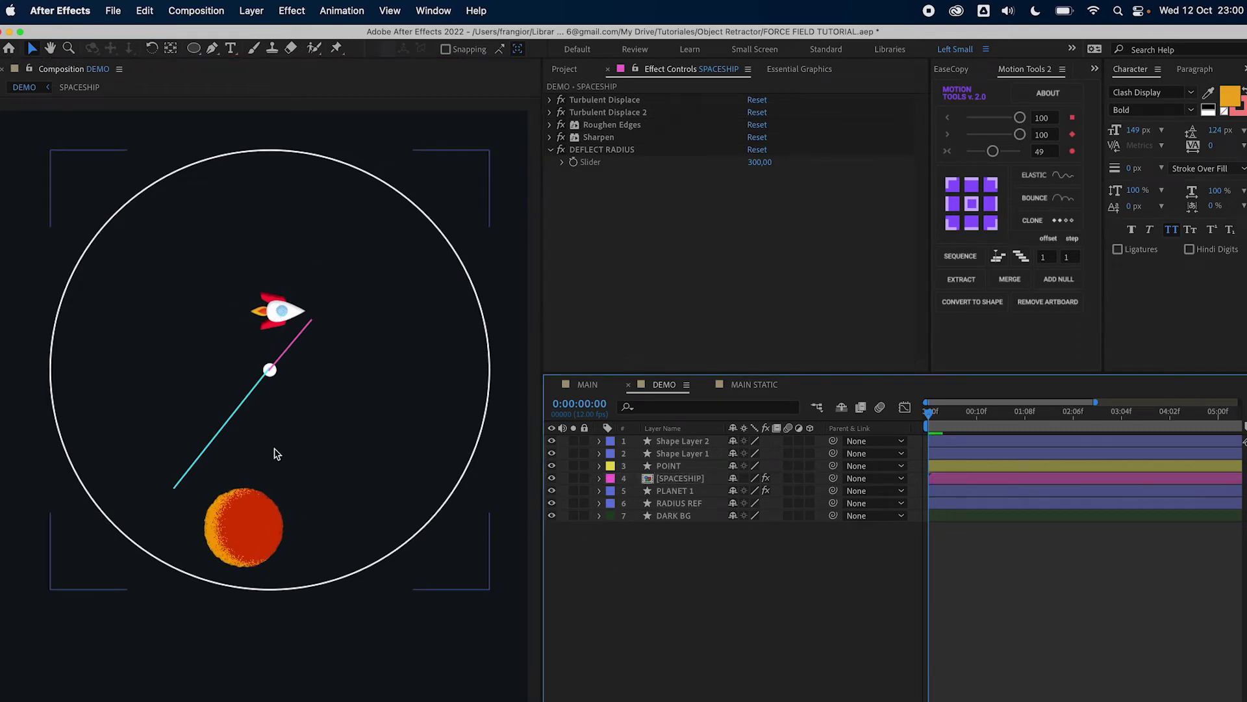
# Drag the cyan line's end point onto the spaceship's new position
pyautogui.click(221, 437)
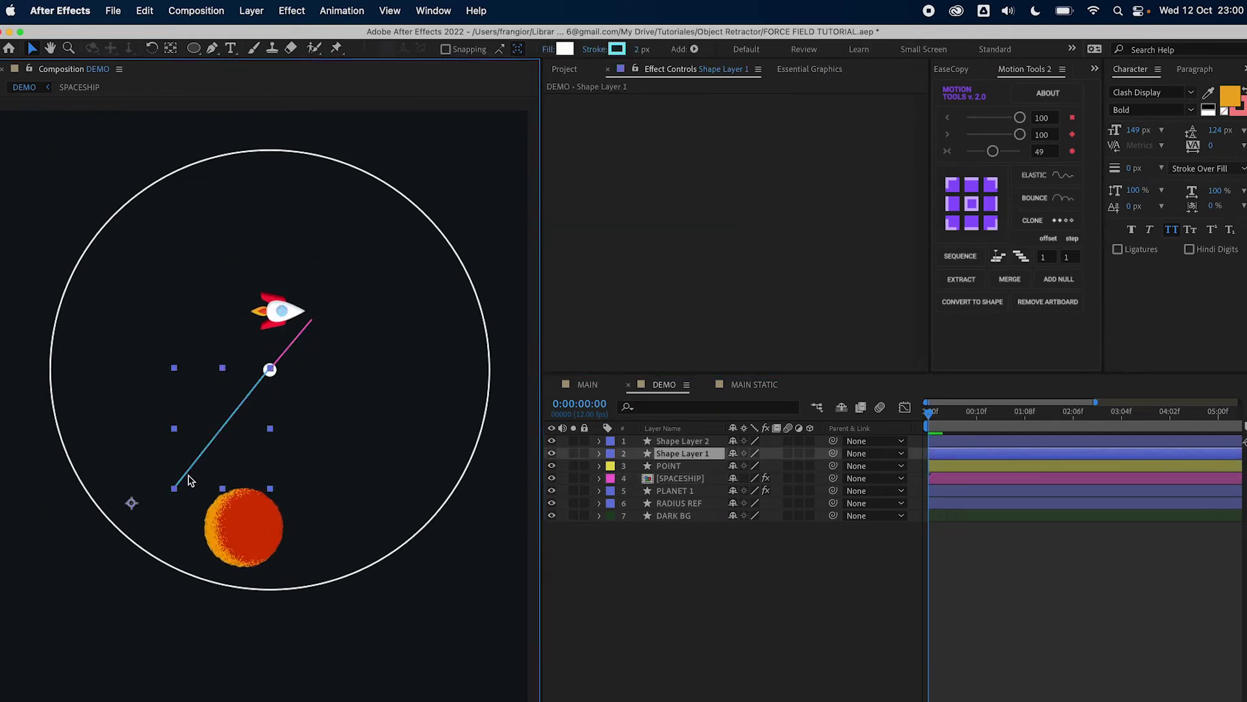
pyautogui.click(213, 49)
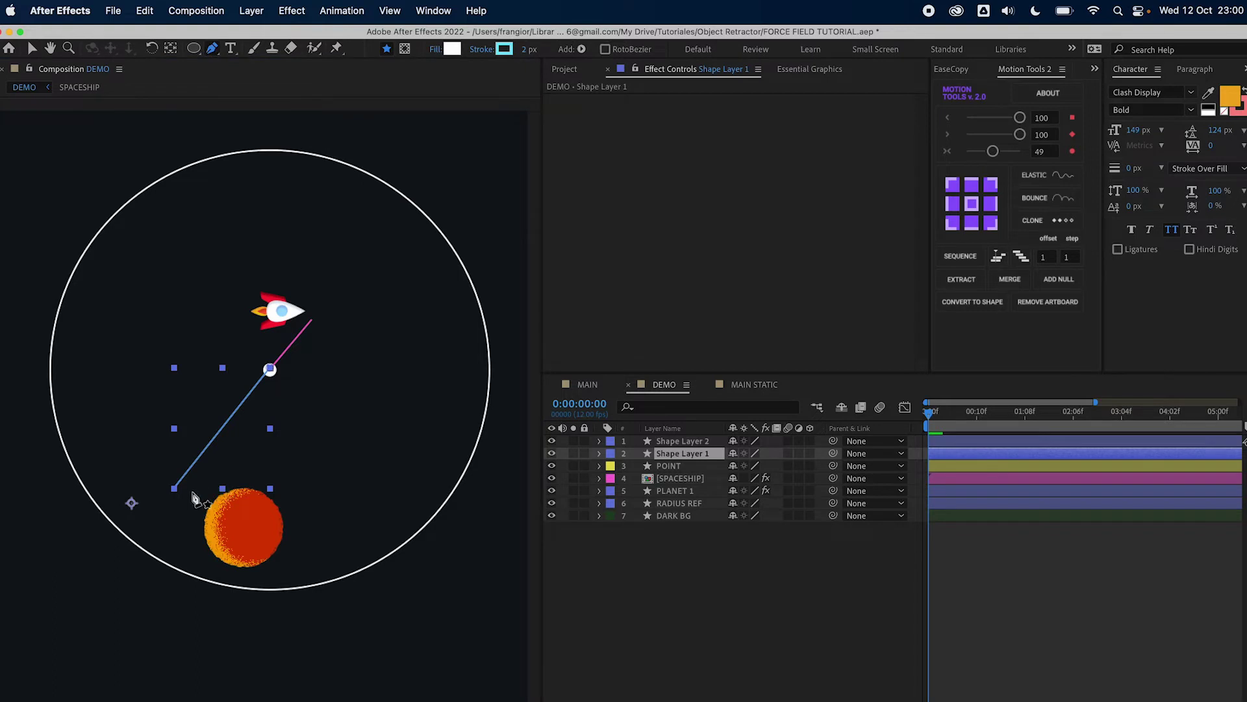
pyautogui.moveTo(174, 488); pyautogui.dragTo(280, 313)
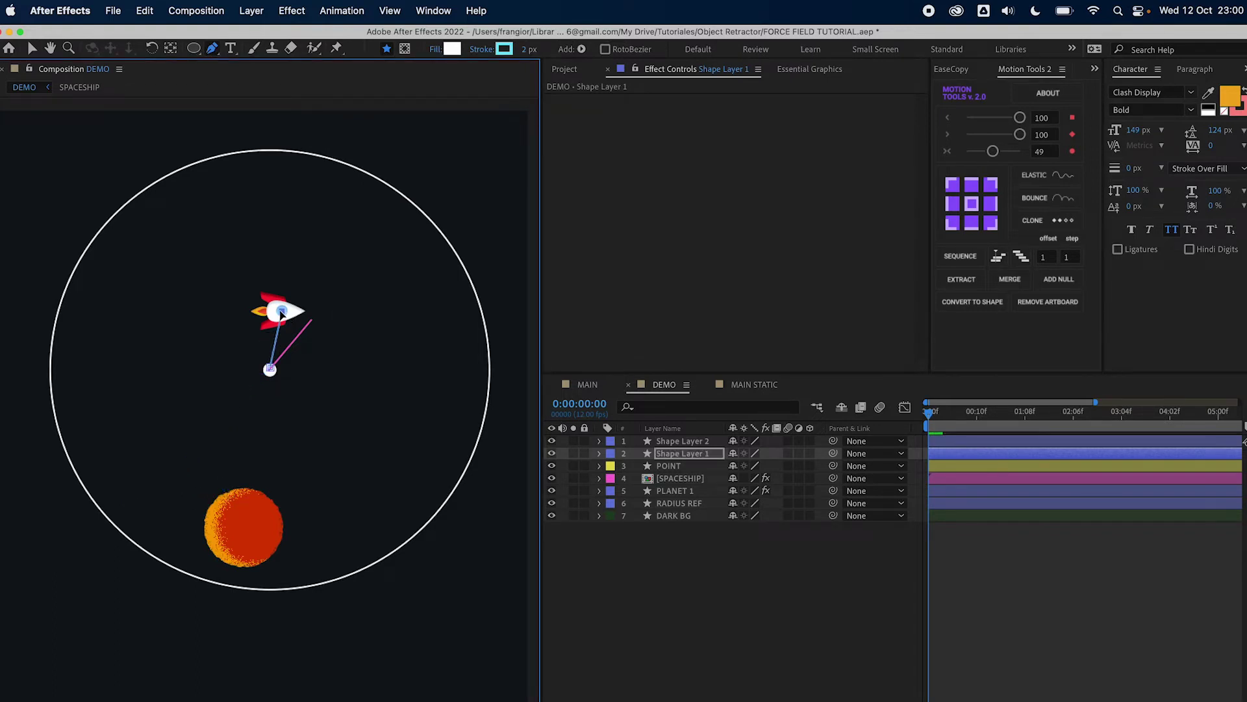
# Move the pink line above the ship and extend its end to the circle's top
pyautogui.click(699, 442)
pyautogui.press('v')
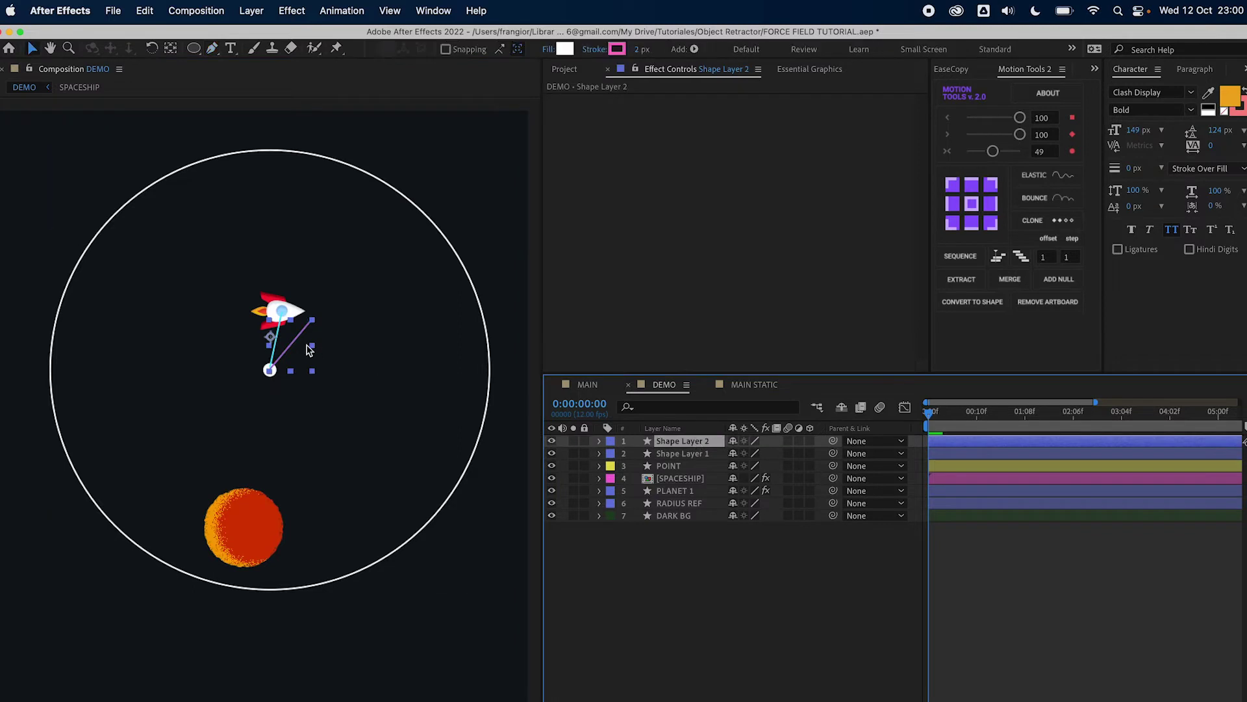
pyautogui.moveTo(309, 350); pyautogui.dragTo(311, 290)
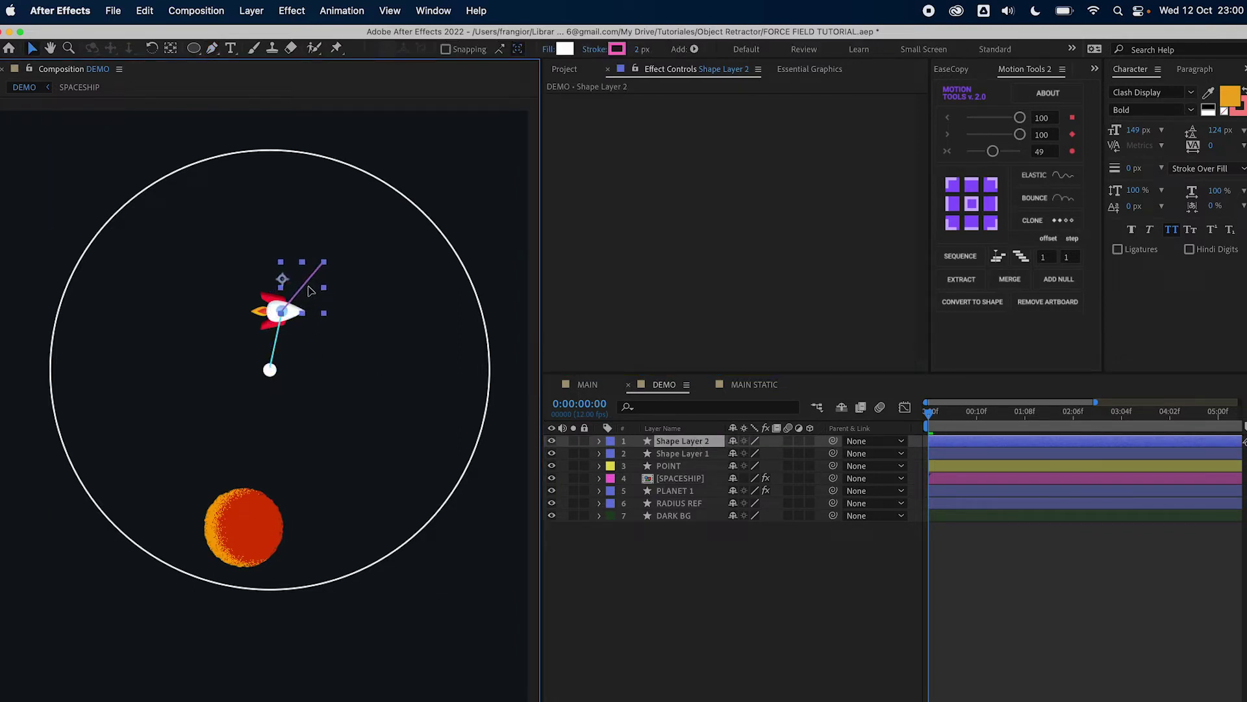
pyautogui.click(212, 48)
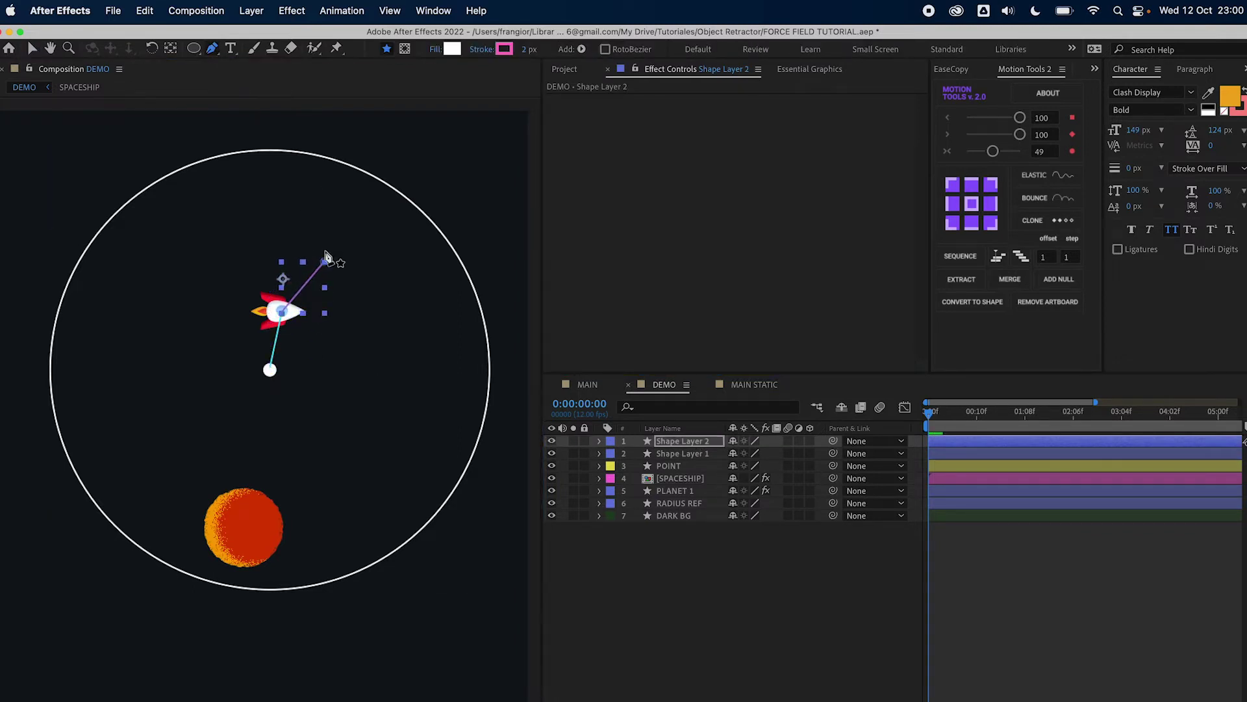
pyautogui.moveTo(325, 259); pyautogui.dragTo(317, 158)
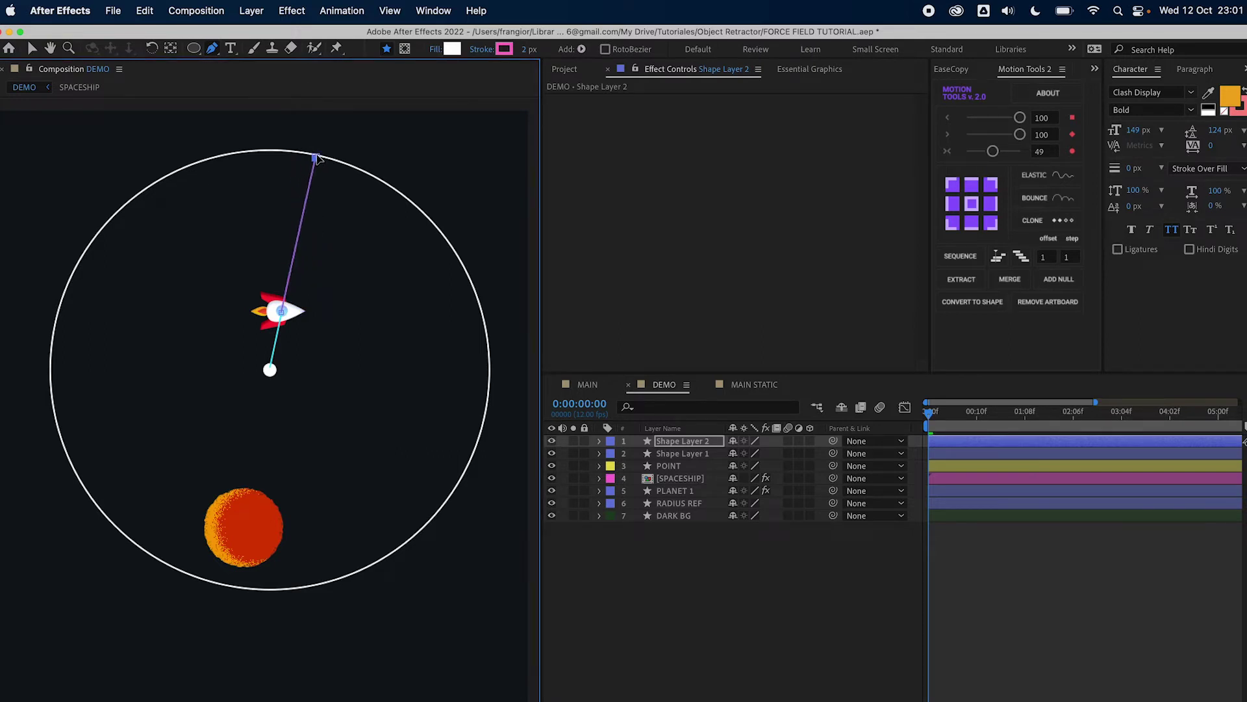
pyautogui.click(747, 657)
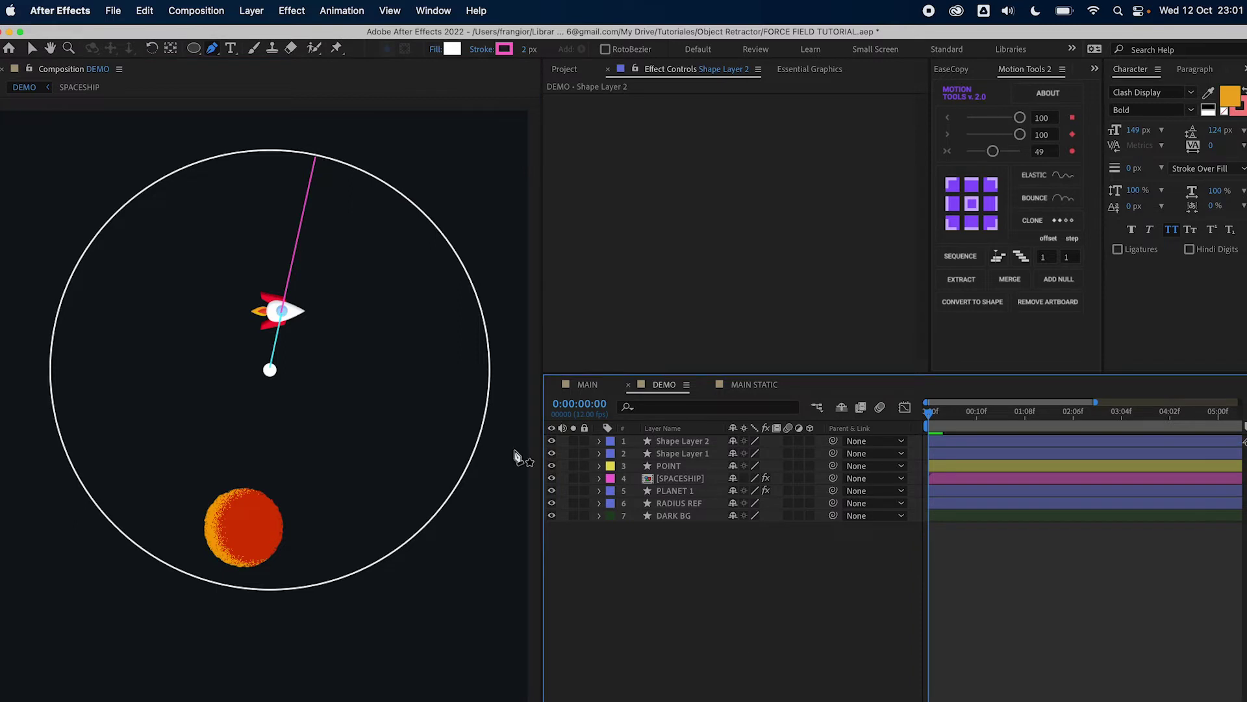
# Drag the pink line down so it reaches PLANET 1
pyautogui.press('v')
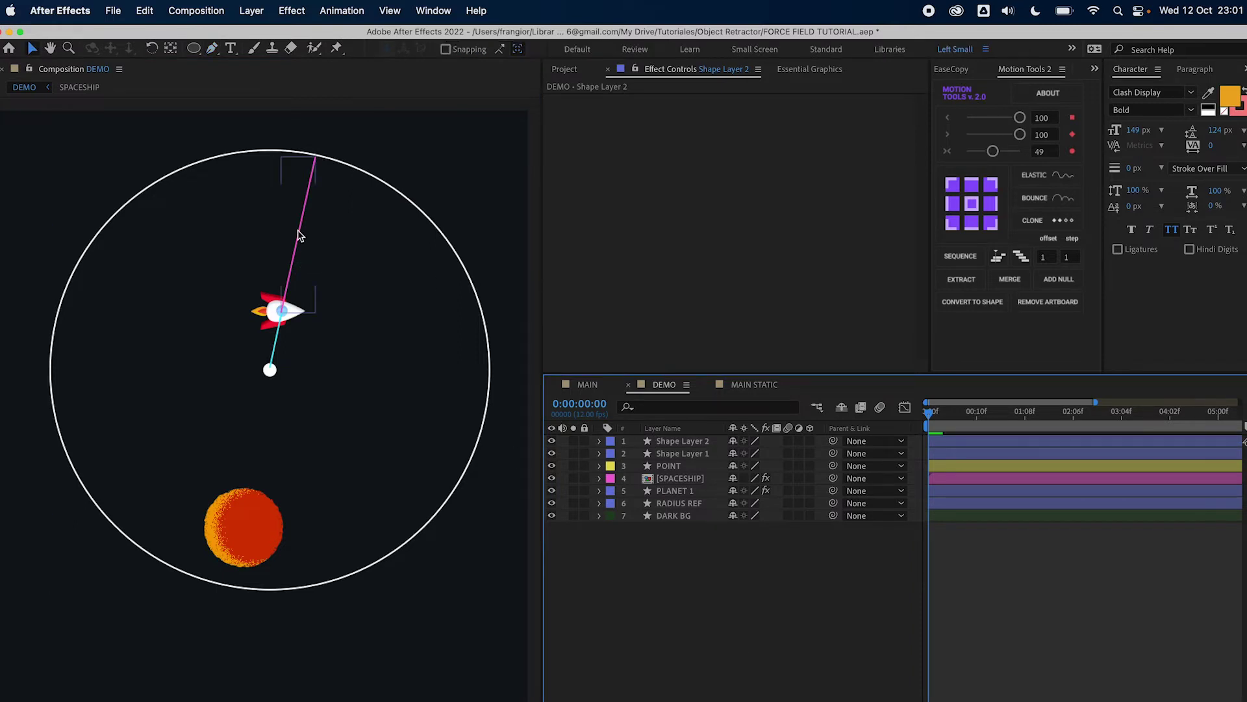
pyautogui.click(299, 235)
pyautogui.moveTo(299, 235); pyautogui.dragTo(255, 446)
pyautogui.click(715, 618)
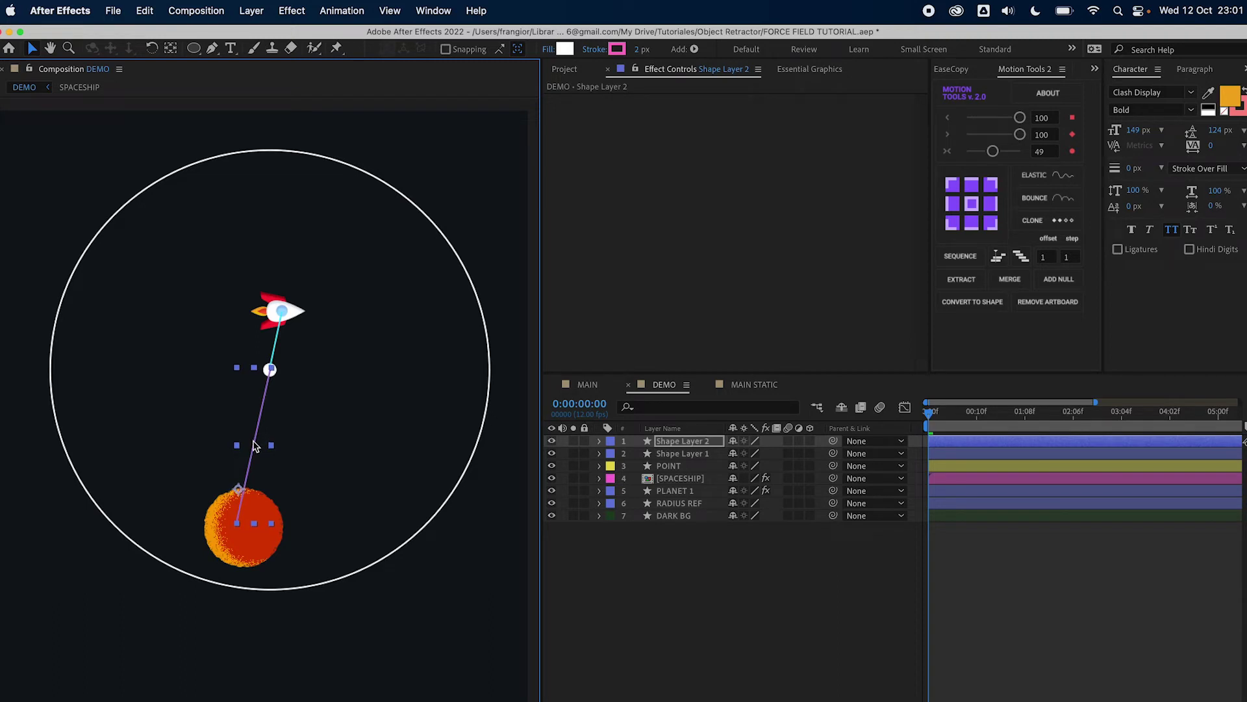
# Save the project with Cmd+S
pyautogui.click(254, 558)
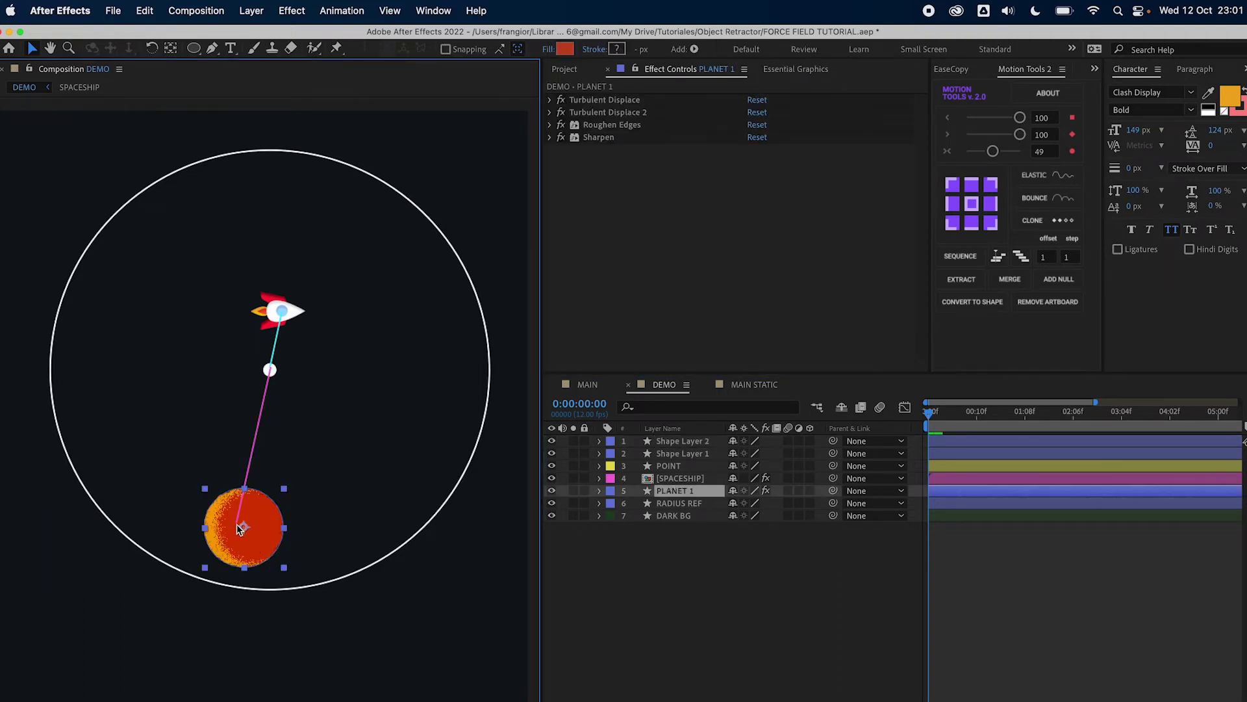
pyautogui.click(693, 669)
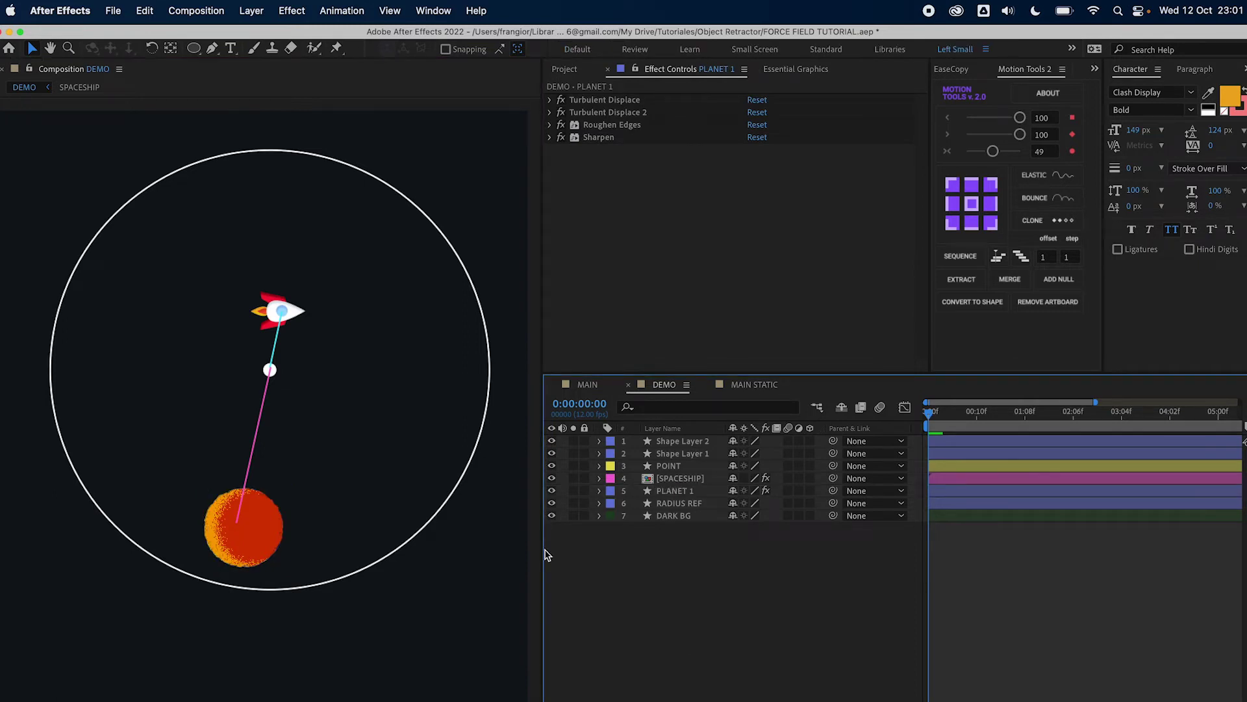
pyautogui.press('super+s')
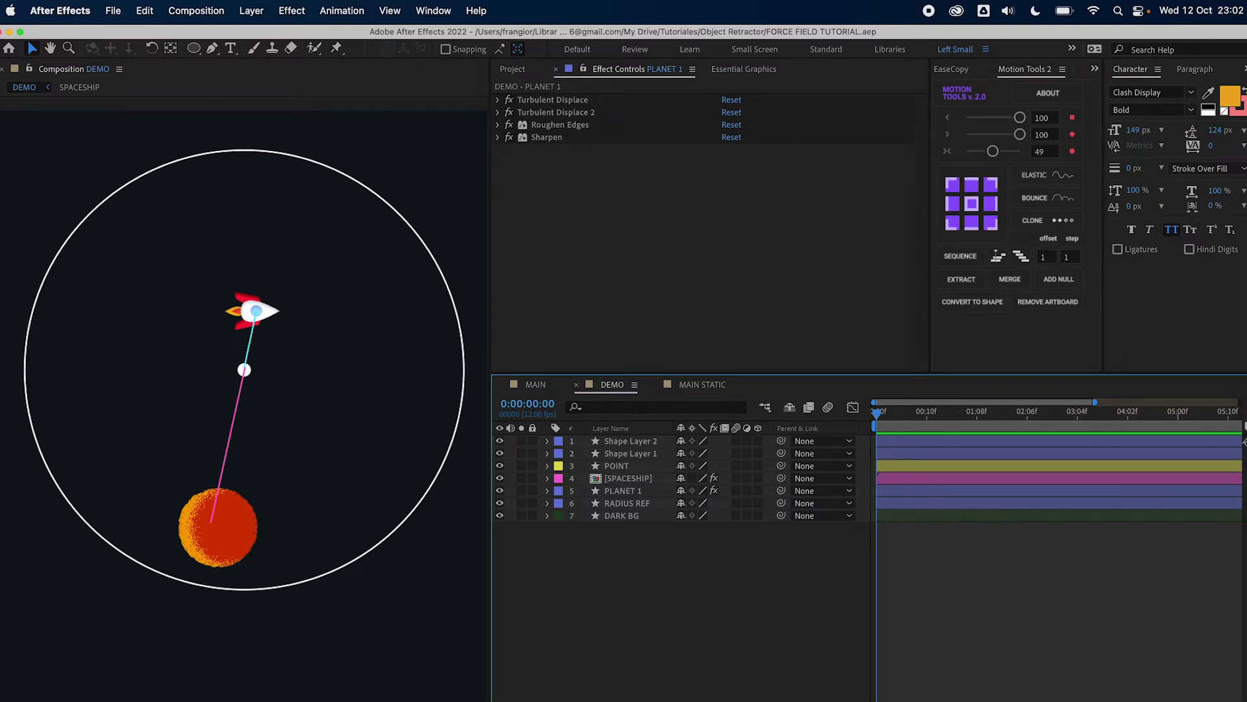
# Set the viewer magnification to Fit and bring up the MAIN STATIC composition
pyautogui.click(26, 695)
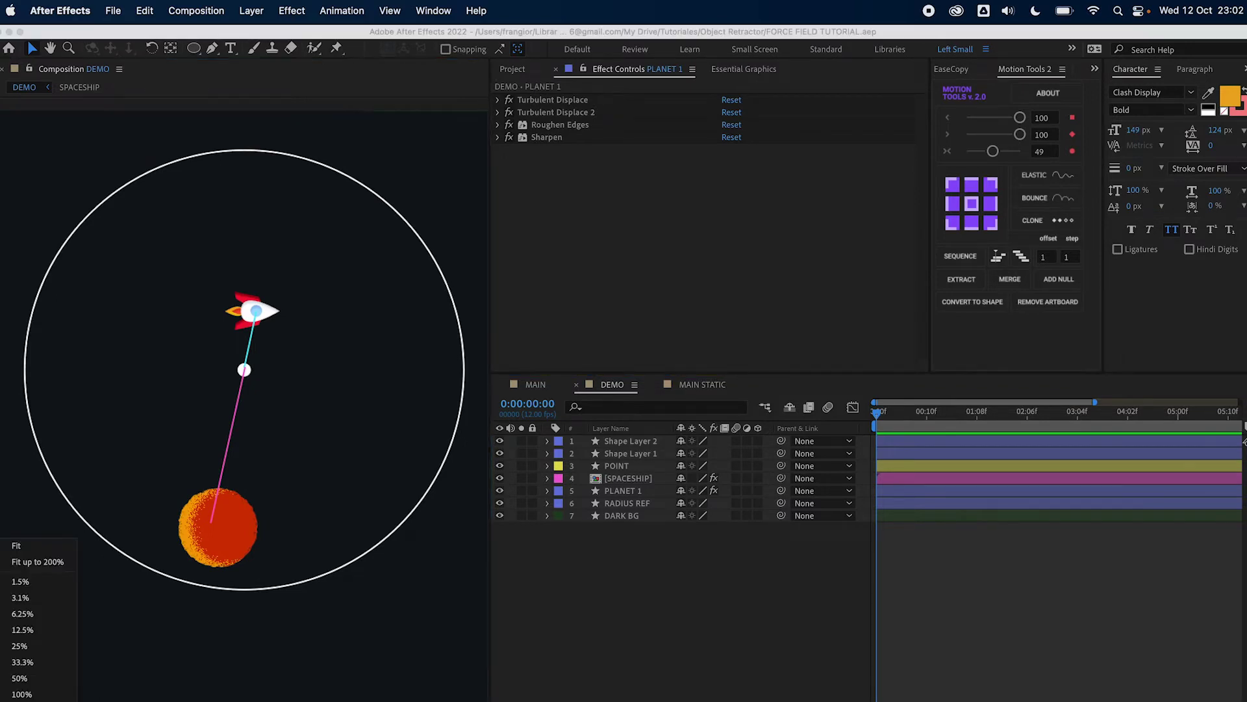
pyautogui.click(54, 553)
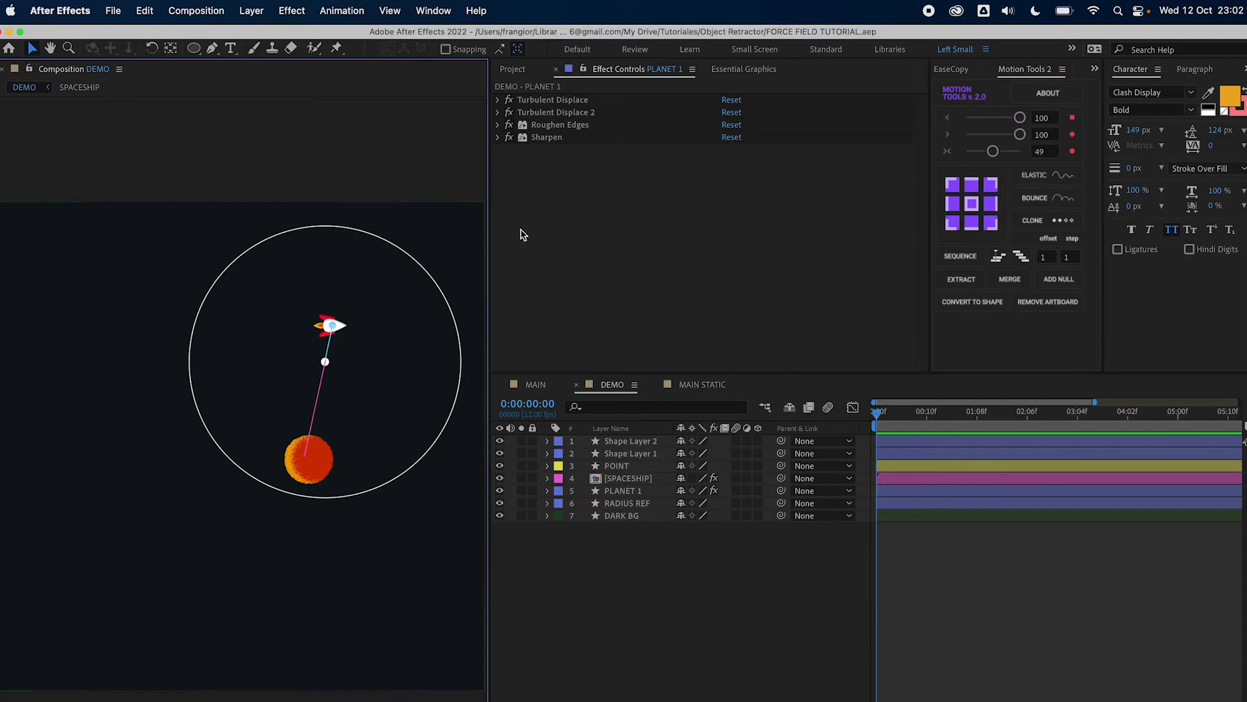
pyautogui.click(702, 386)
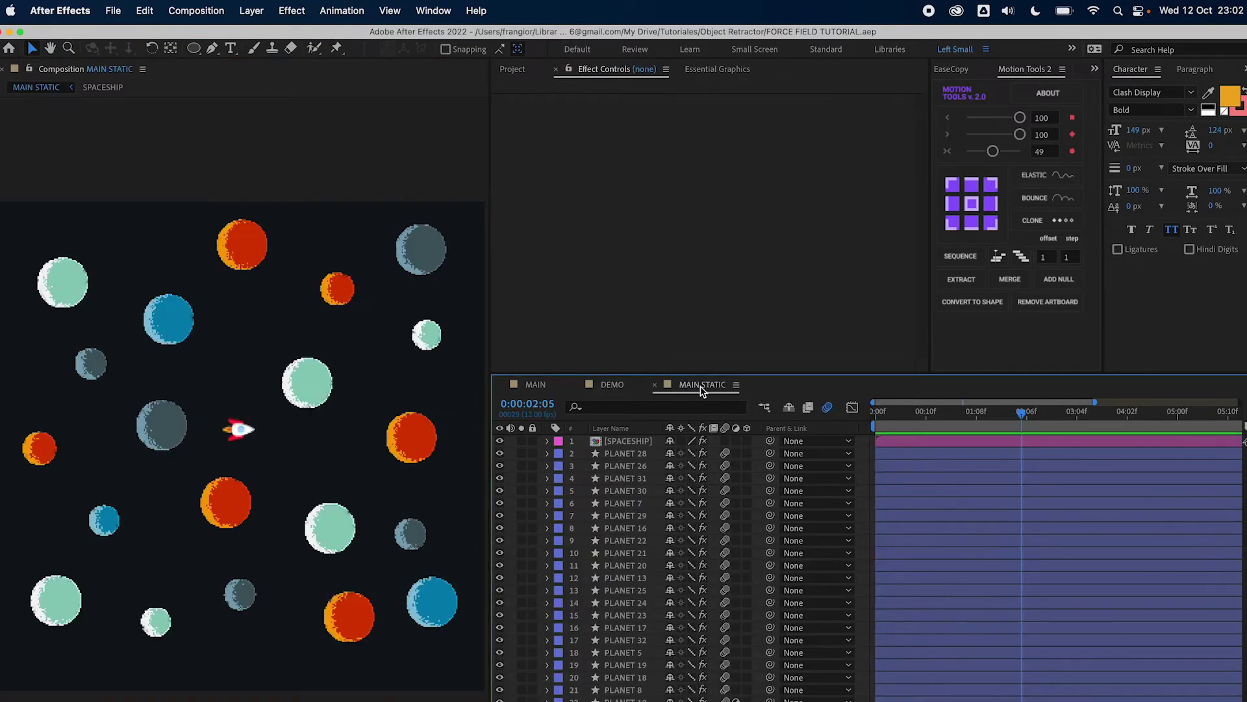
# Show the SPACESHIP layer's effects: Turbulent Displace, Turbulent Displace 2, Roughen Edges and Sharpen
pyautogui.click(518, 72)
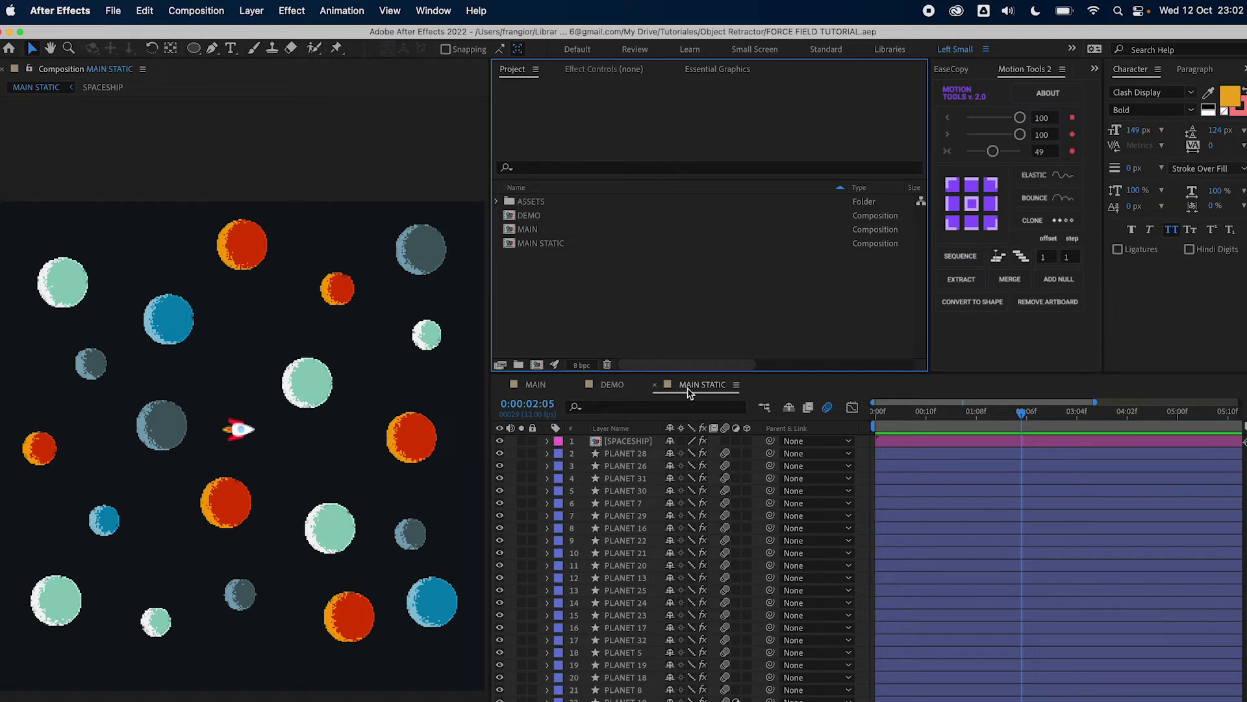
pyautogui.moveTo(265, 434); pyautogui.dragTo(209, 423)
pyautogui.press('super+z')
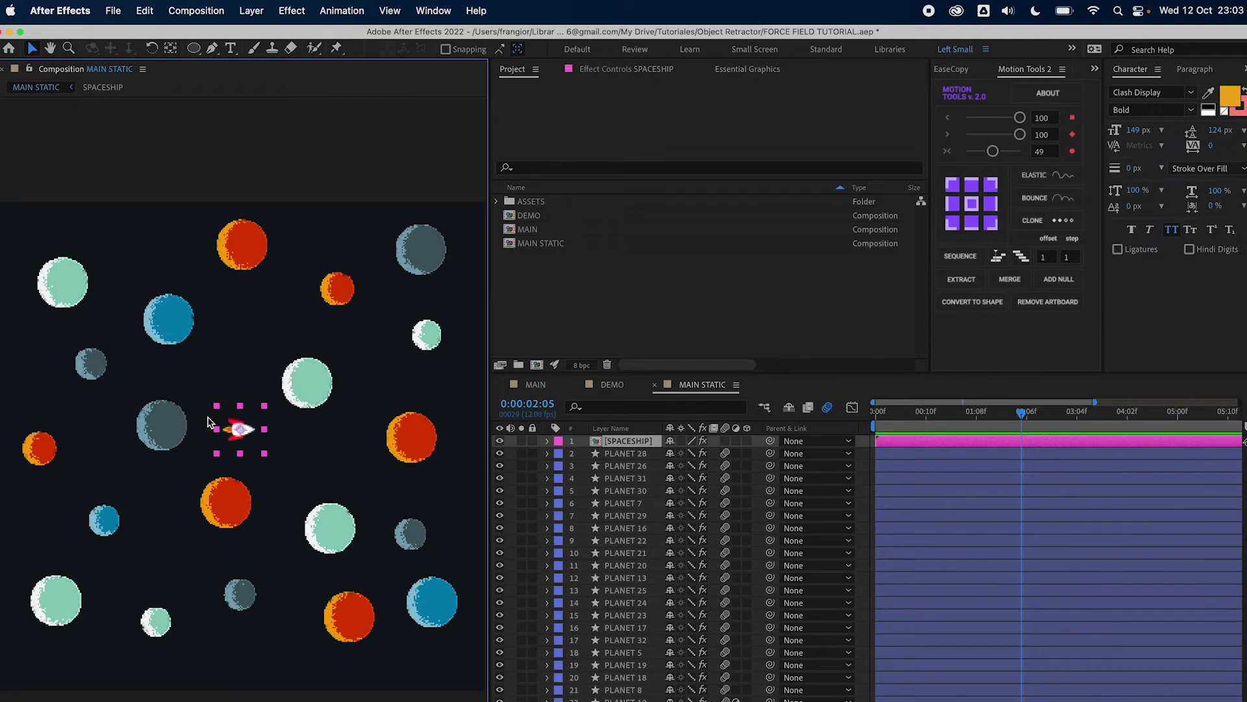
pyautogui.press('F3')
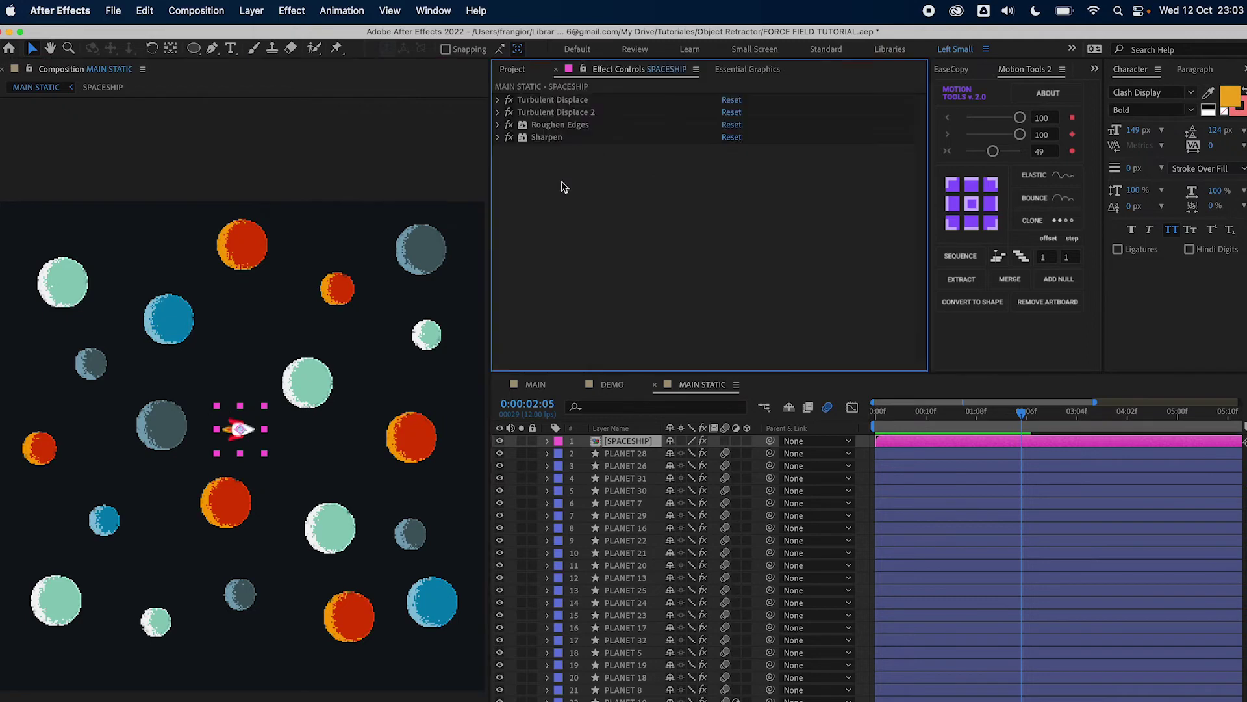
pyautogui.click(629, 445)
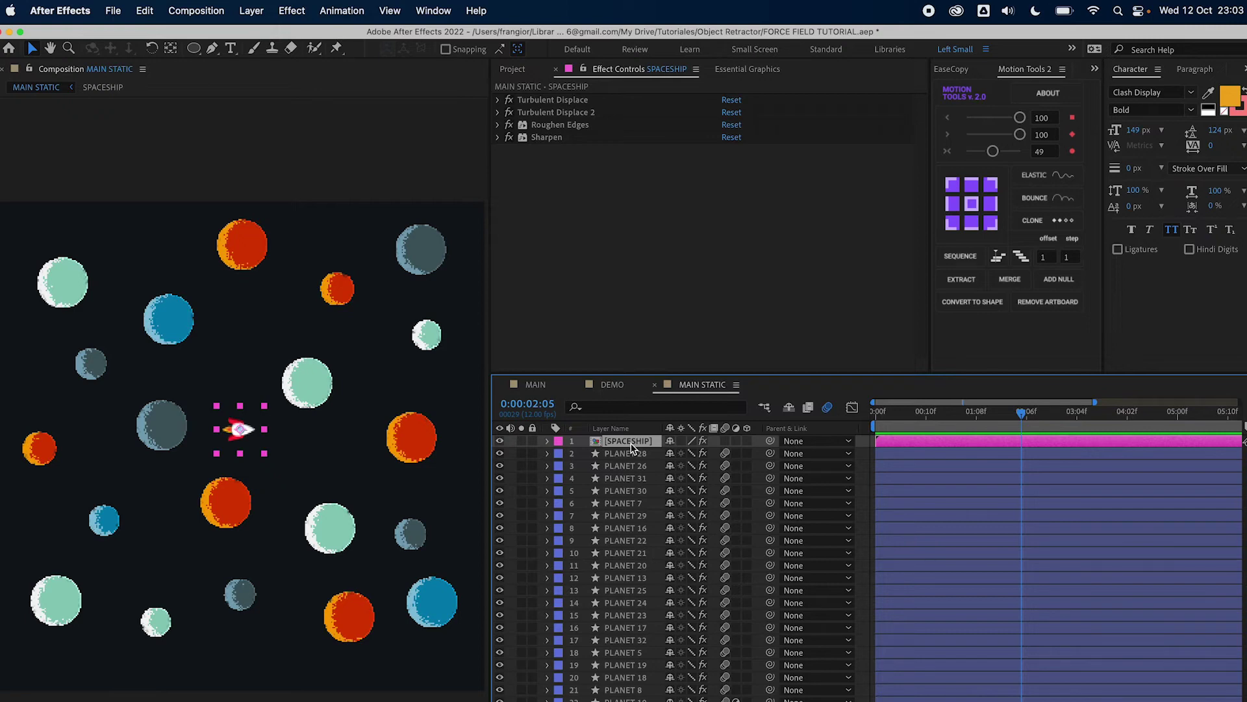
# Add a Slider Control to SPACESHIP, set it to 0 and rename it DEFLECT RADIUS
pyautogui.click(291, 11)
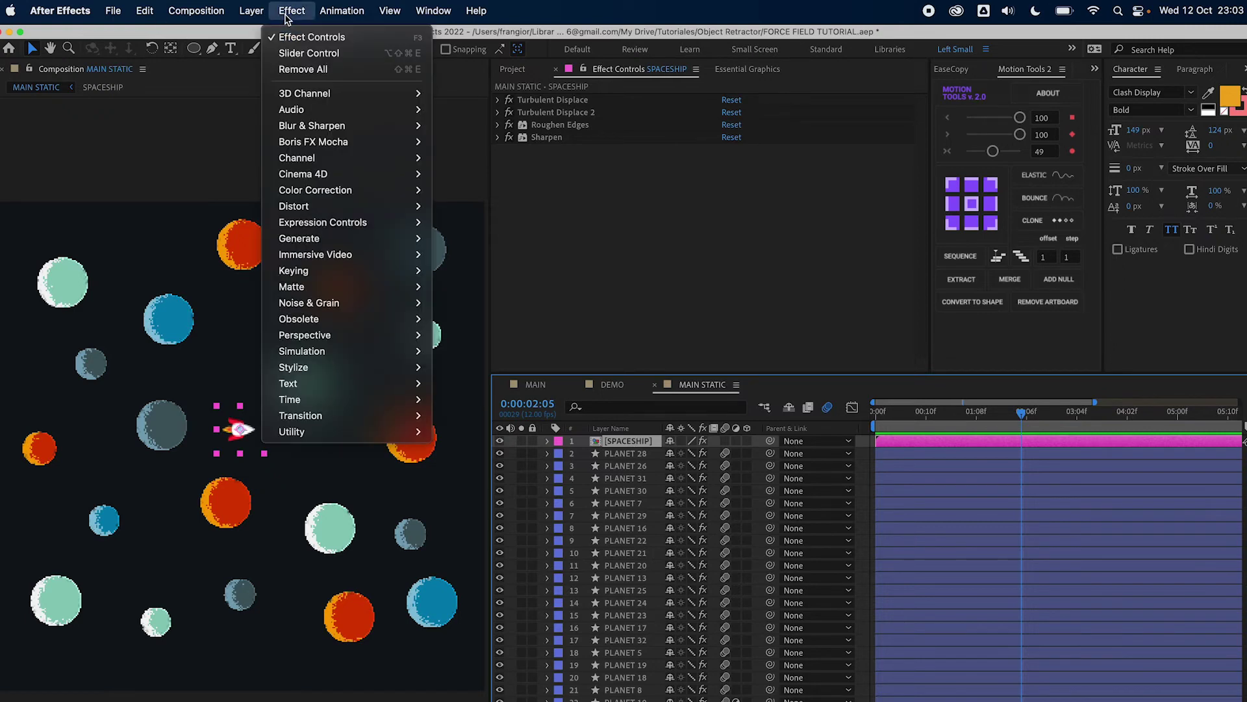
pyautogui.moveTo(361, 225)
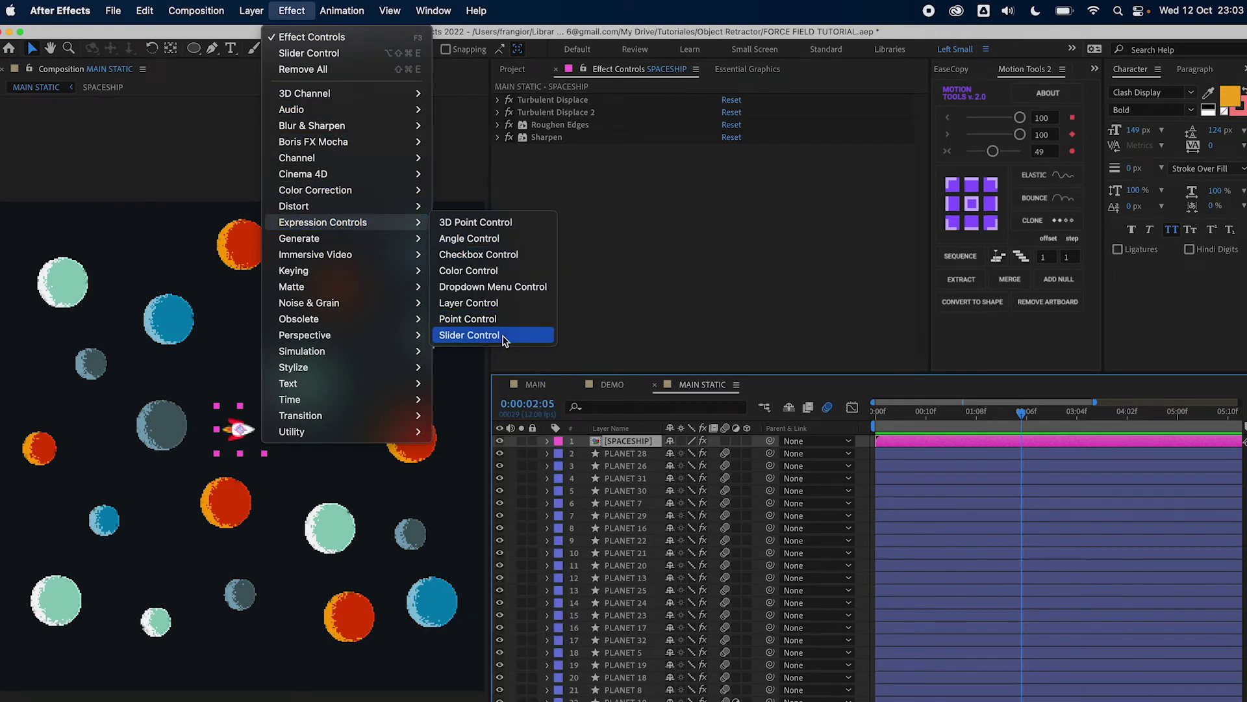
pyautogui.click(469, 336)
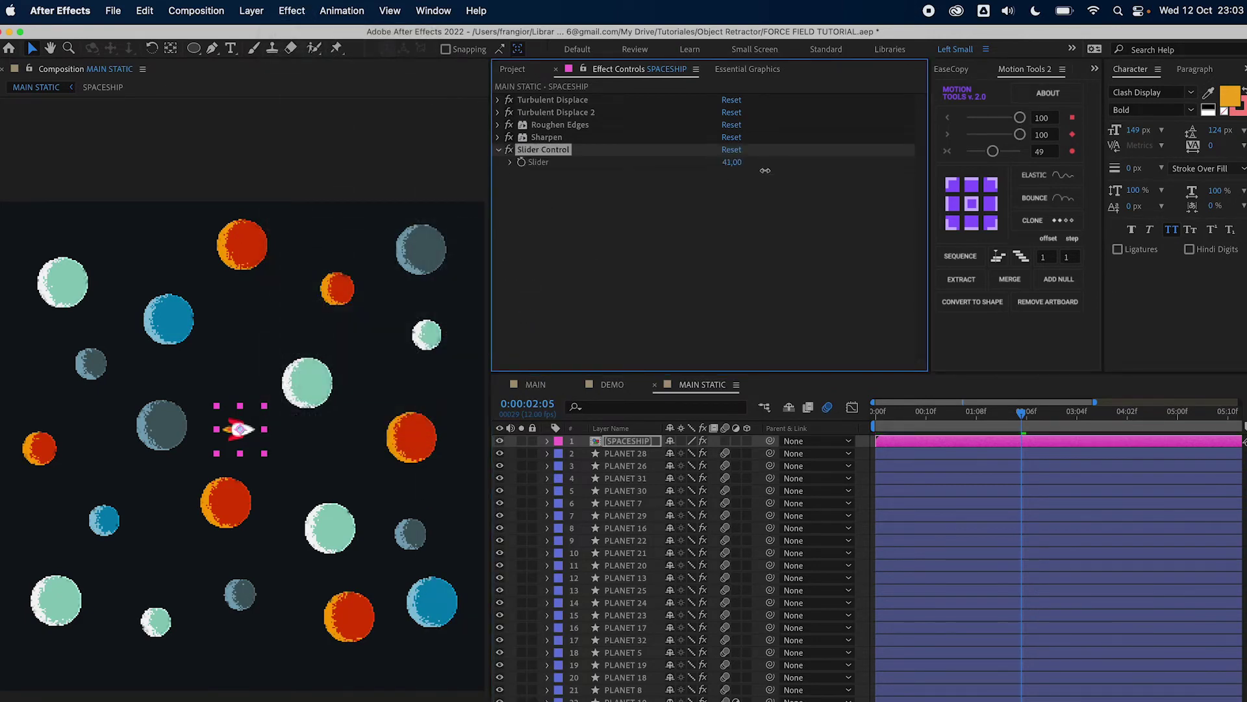
pyautogui.moveTo(733, 164); pyautogui.dragTo(638, 192)
pyautogui.click(565, 154)
pyautogui.press('Return')
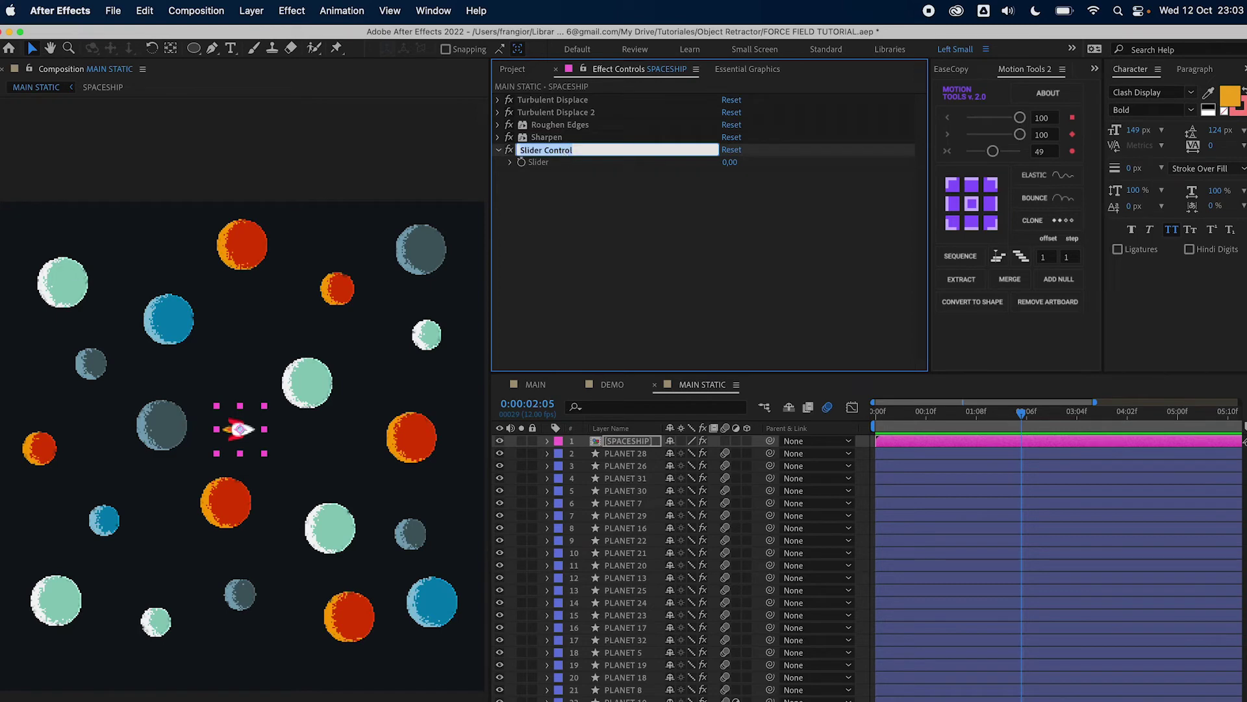
pyautogui.write('DEFKL')
pyautogui.press('BackSpace')
pyautogui.write('LECT RADIUS')
pyautogui.click(632, 219)
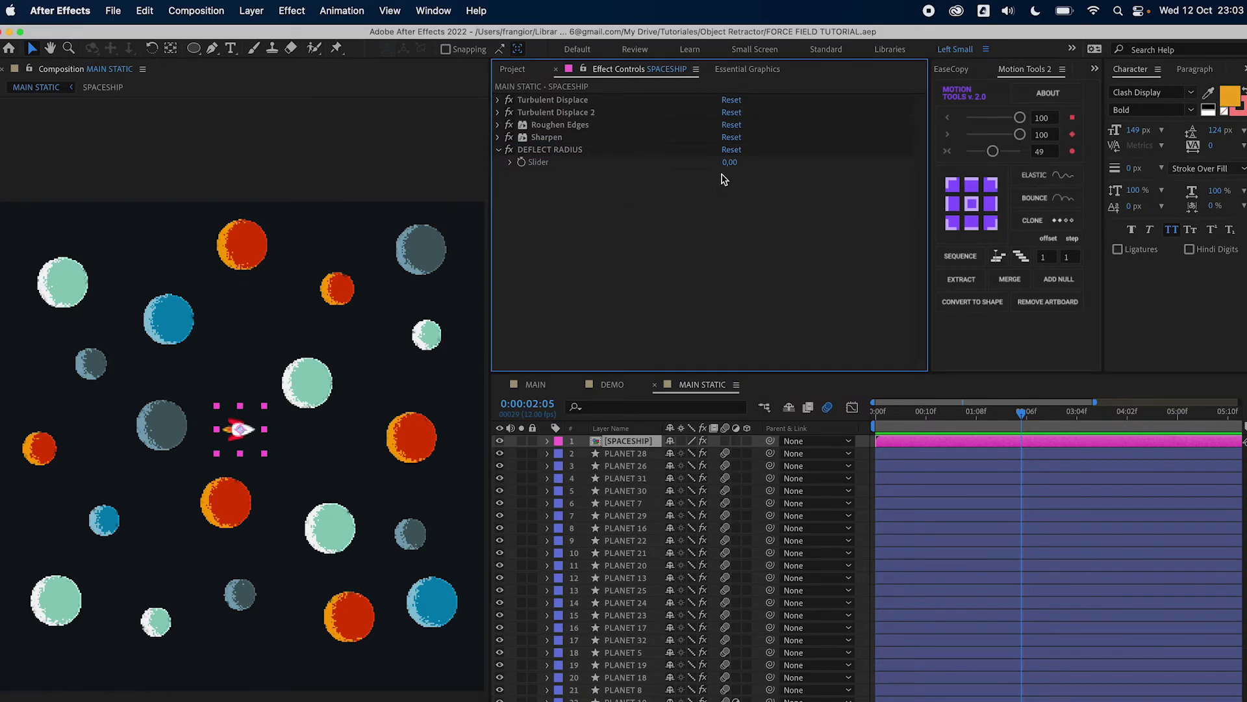
# Copy PLANET 1's Position expression in DEMO, then return to MAIN STATIC
pyautogui.click(629, 385)
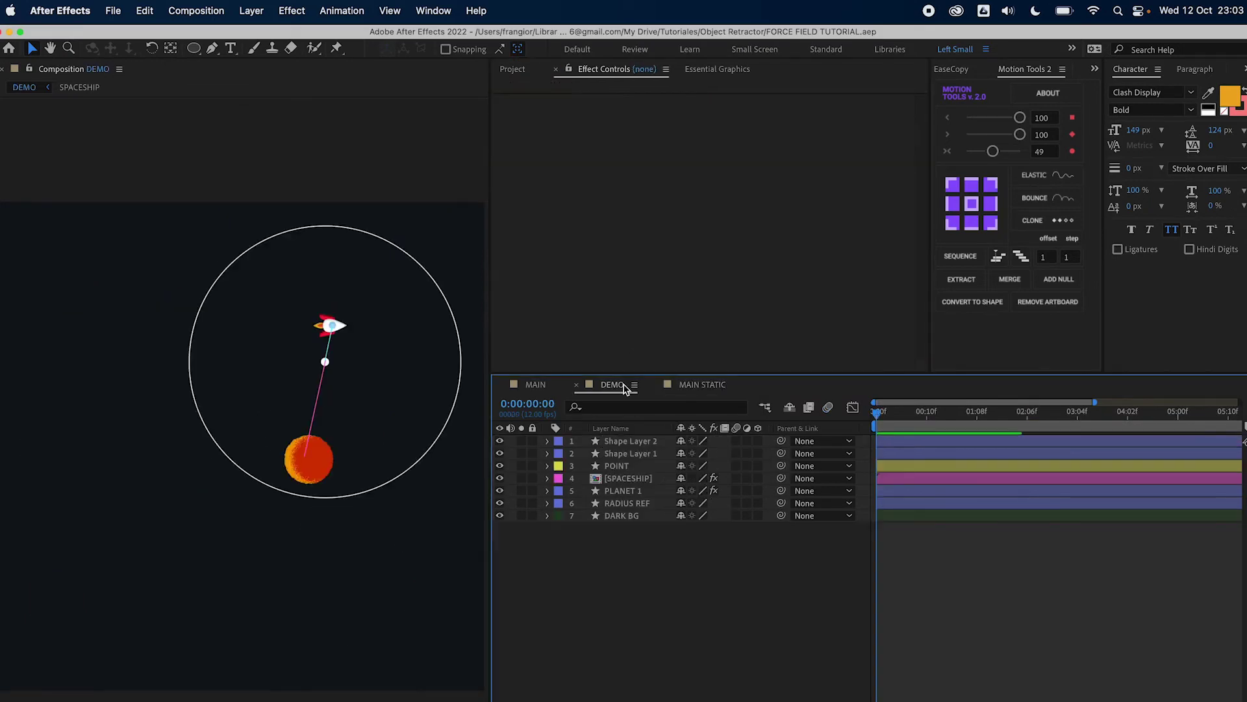
pyautogui.click(622, 491)
pyautogui.press('p')
pyautogui.keyDown('alt'); pyautogui.click(584, 504); pyautogui.keyUp('alt')
pyautogui.press('super+v')
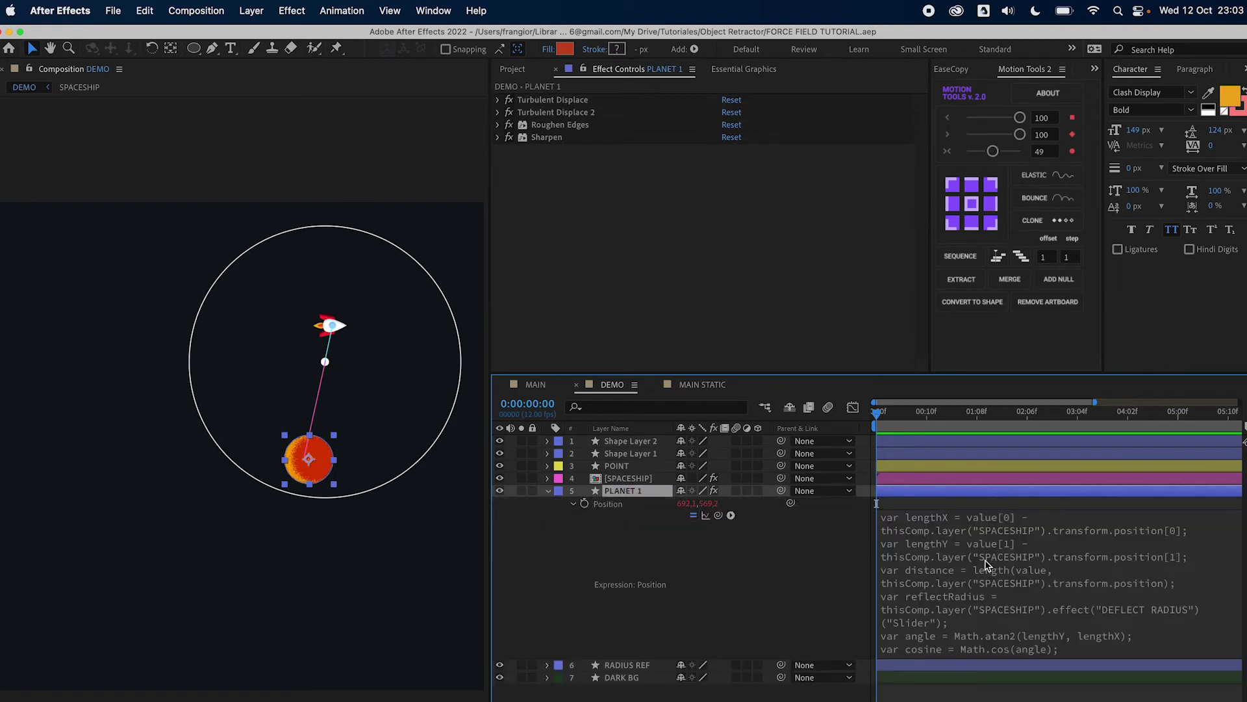
pyautogui.click(985, 565)
pyautogui.click(556, 543)
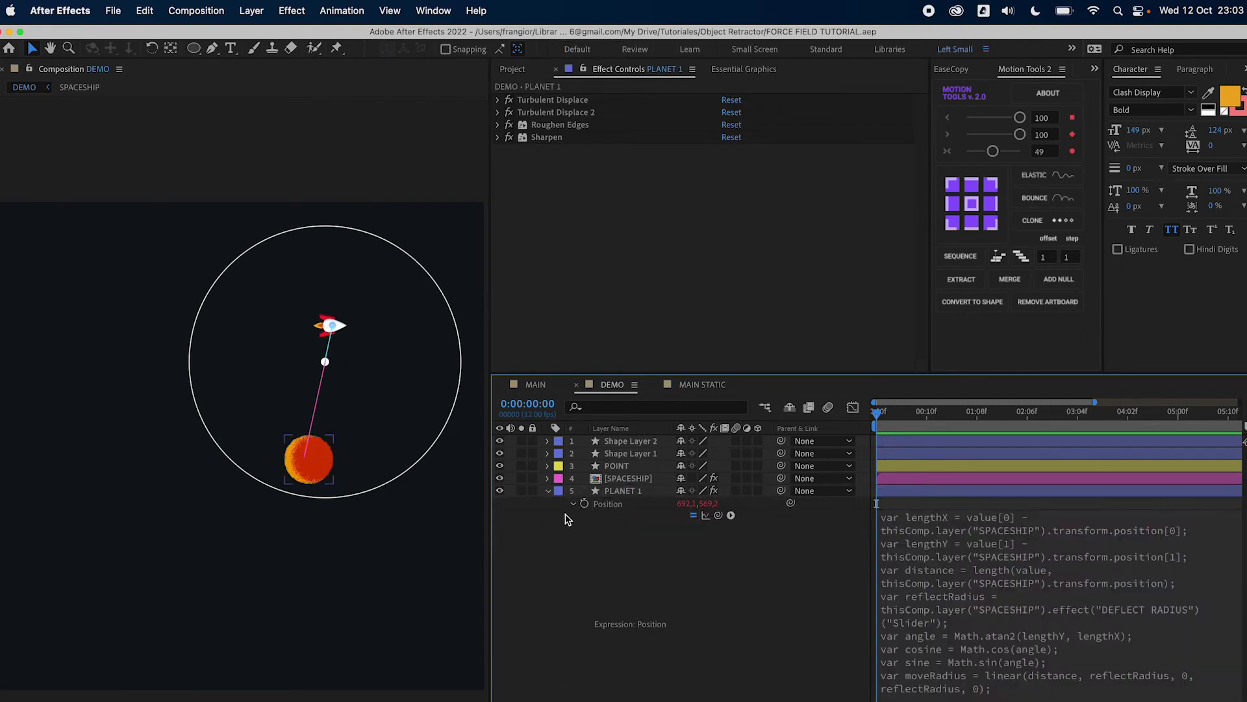
pyautogui.click(572, 504)
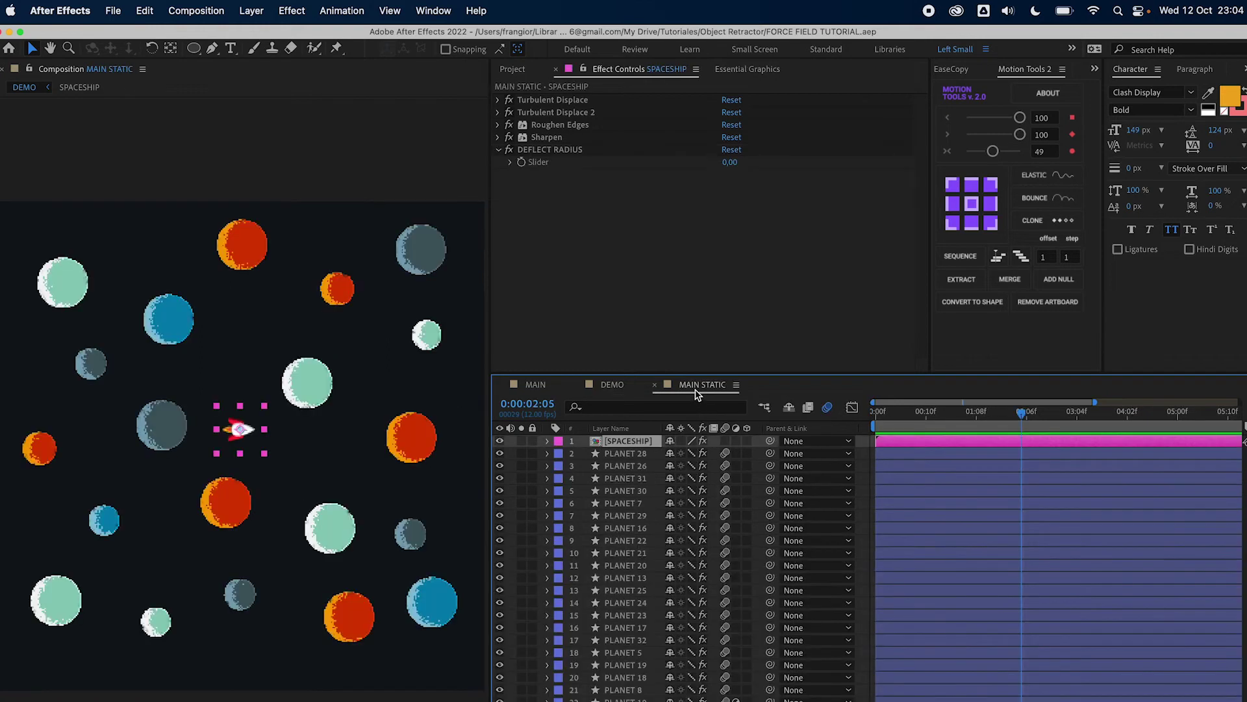
pyautogui.click(699, 385)
# Paste the DEMO deflection expression into PLANET 28's Position property
pyautogui.click(640, 453)
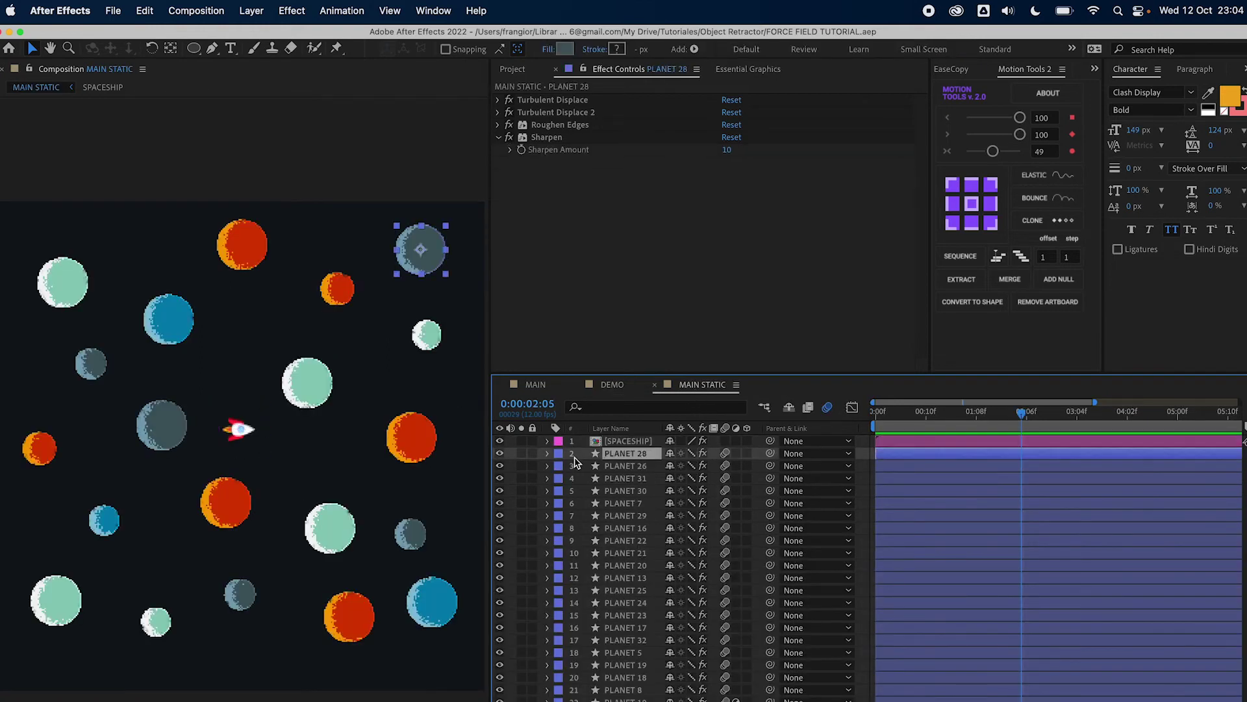
pyautogui.press('p')
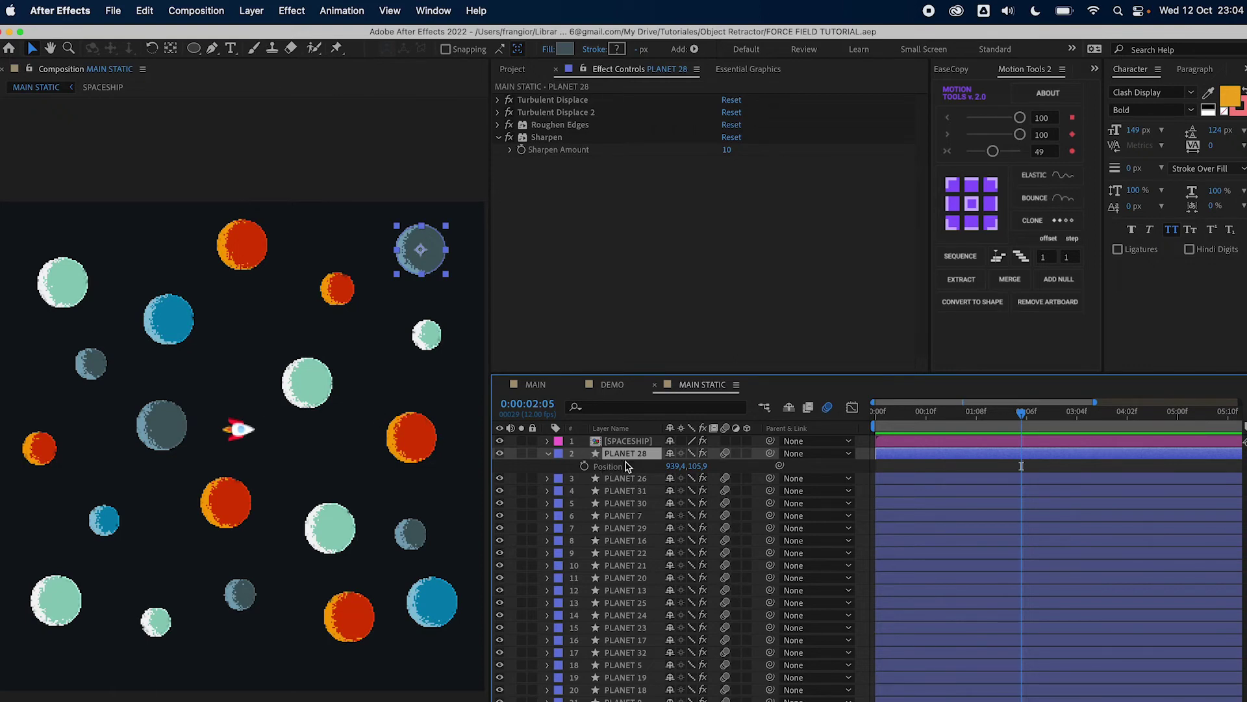
pyautogui.press('p')
pyautogui.press('p')
pyautogui.keyDown('alt'); pyautogui.click(585, 467); pyautogui.keyUp('alt')
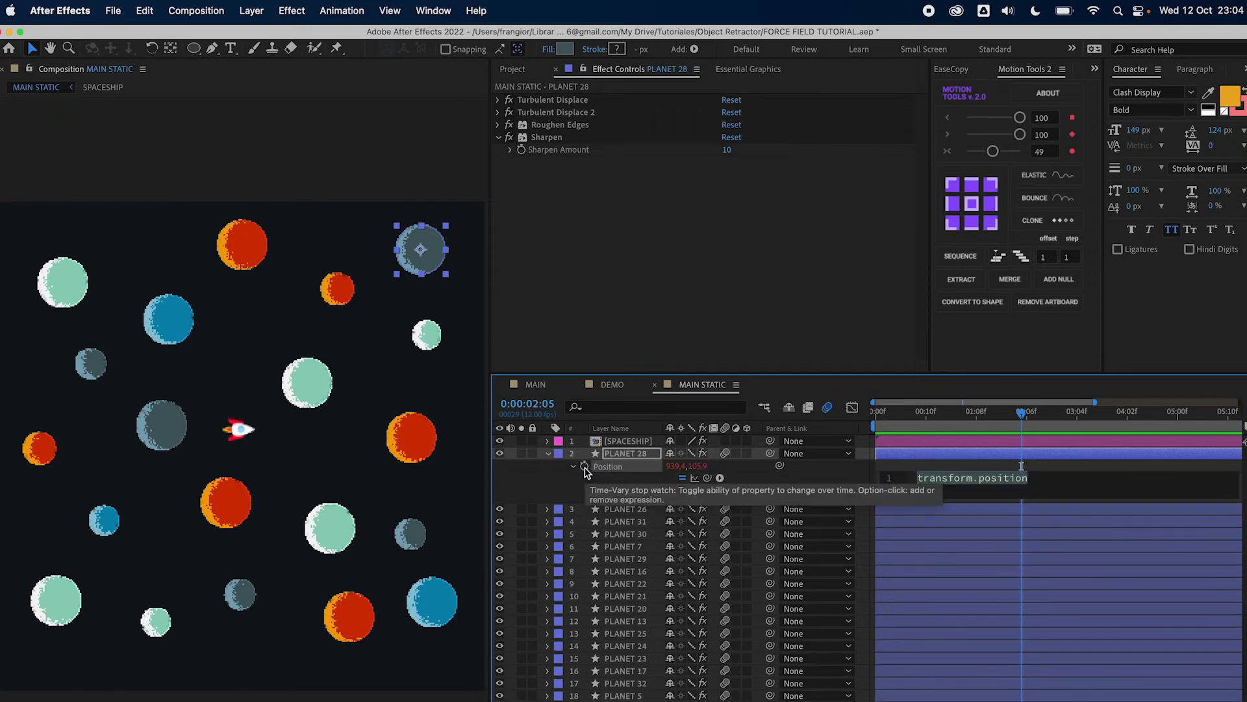
pyautogui.write('var lengthX = value[0] - thisComp.layer("SPACESHIP").transform.position[0];')
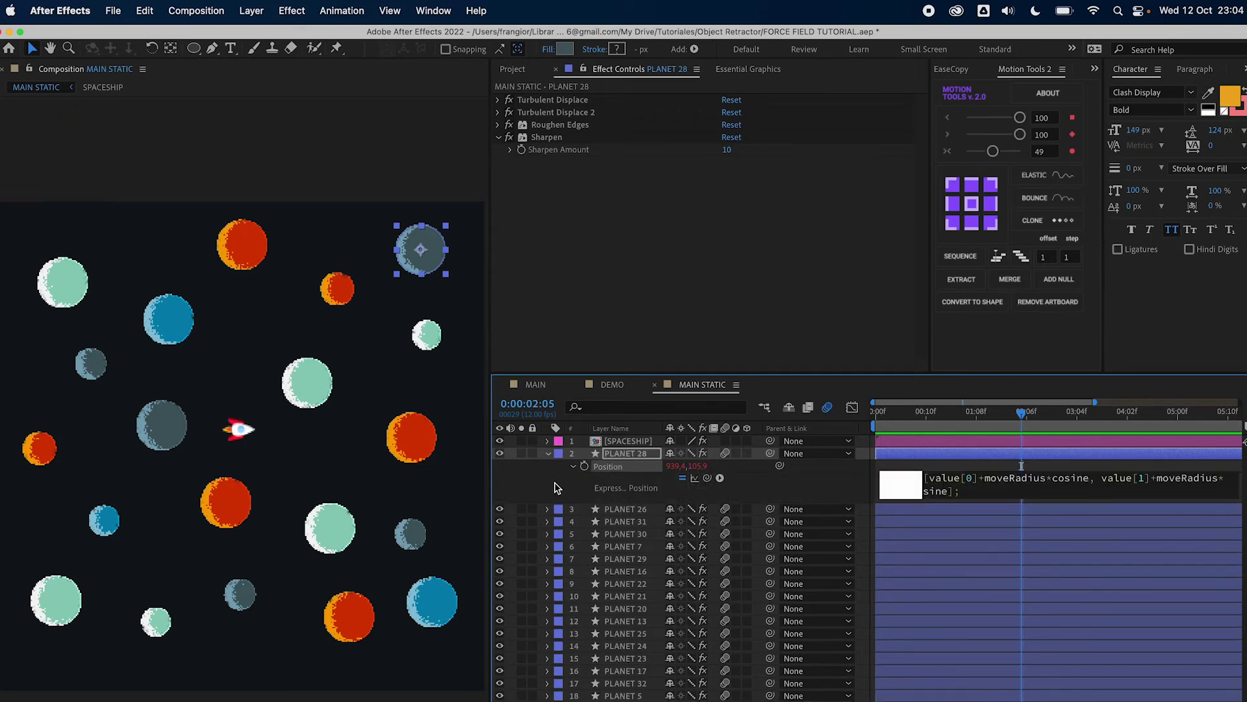
pyautogui.click(556, 487)
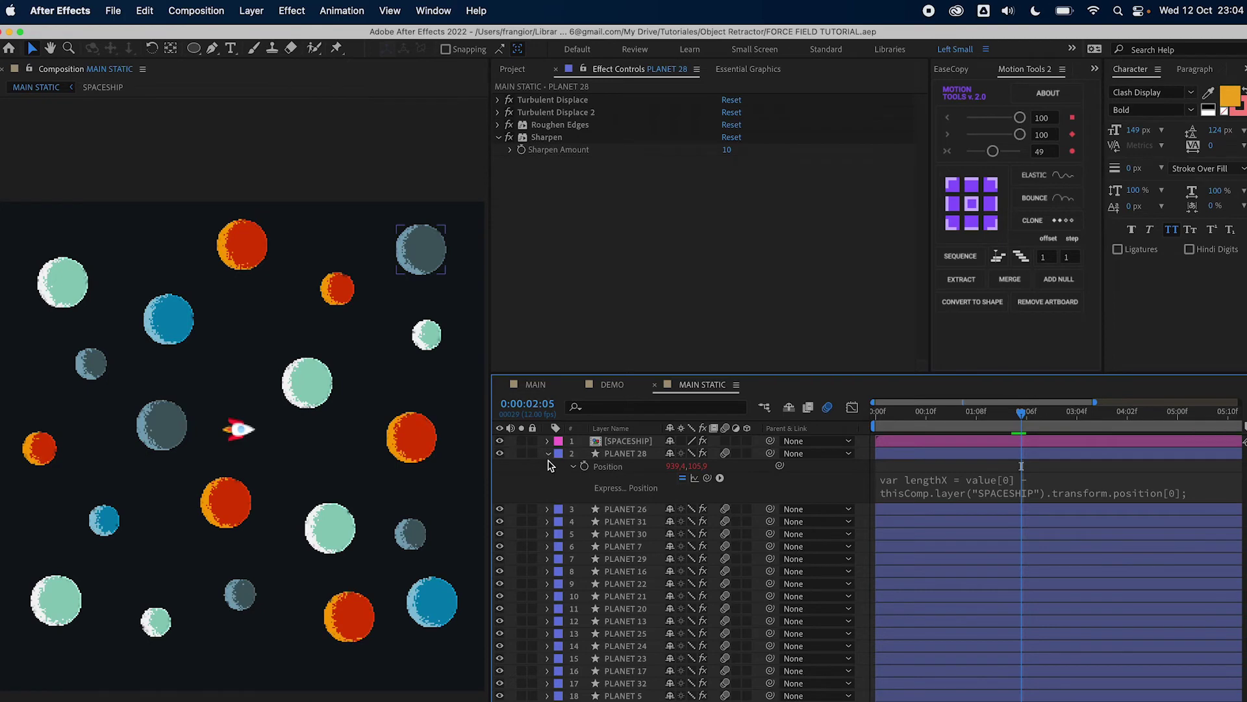
pyautogui.click(549, 454)
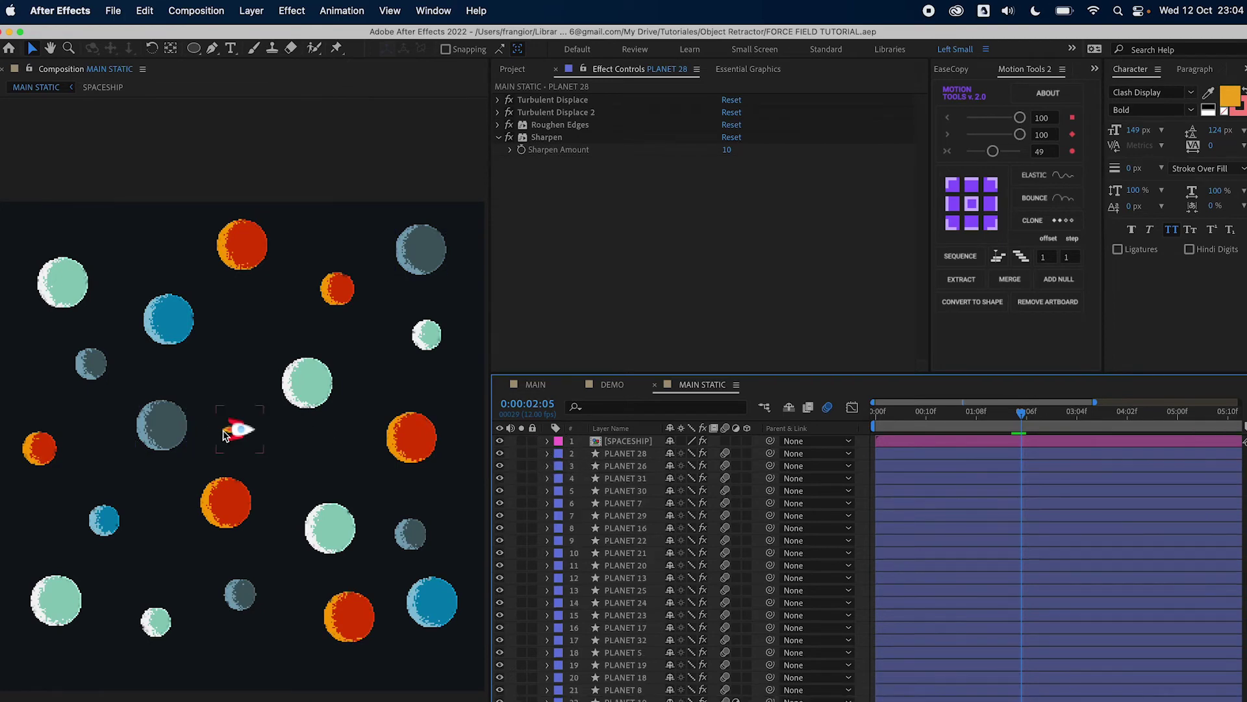
# Set DEFLECT RADIUS to 100 and drag the spaceship among the planets to test the push
pyautogui.moveTo(225, 435); pyautogui.dragTo(394, 271)
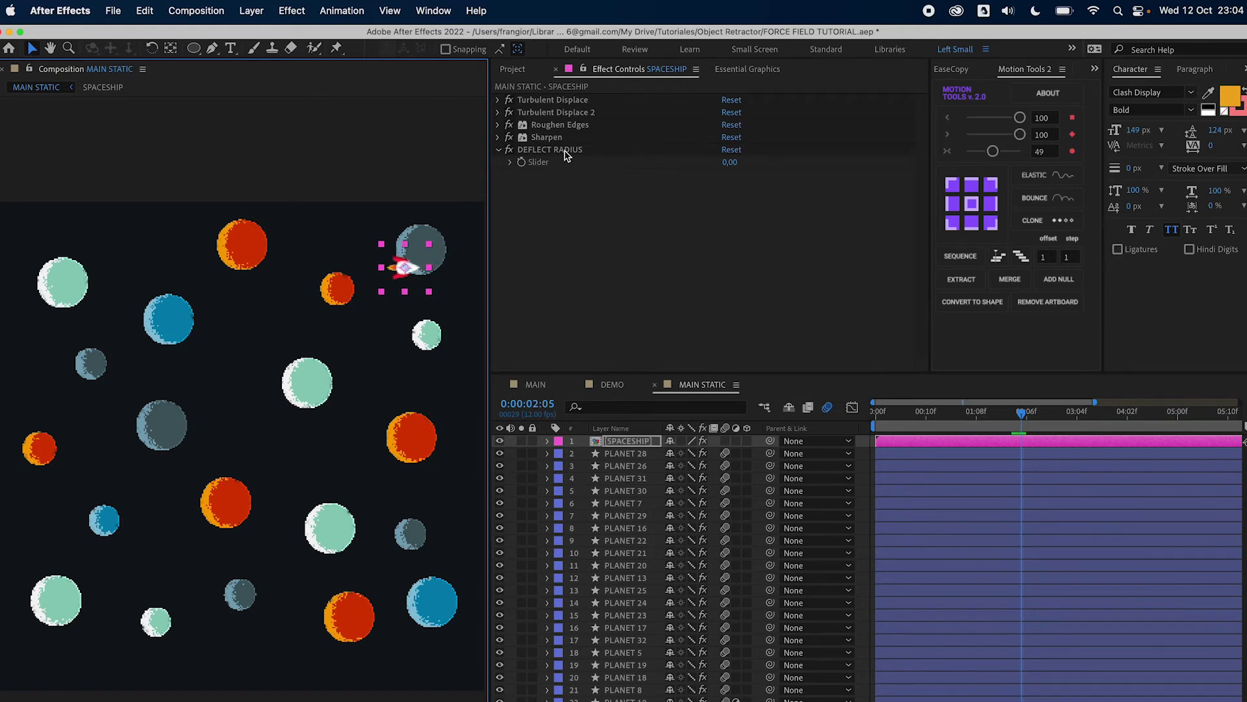
pyautogui.click(731, 166)
pyautogui.write('100')
pyautogui.press('Return')
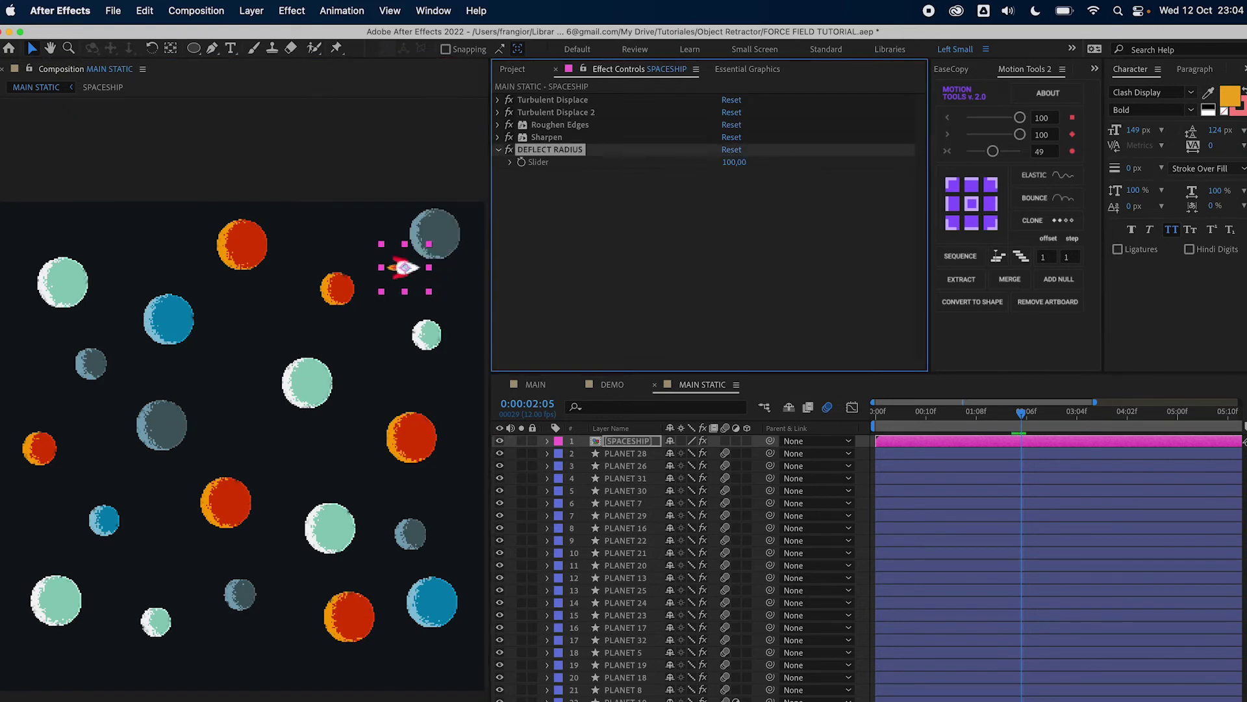
pyautogui.moveTo(404, 267); pyautogui.dragTo(303, 334)
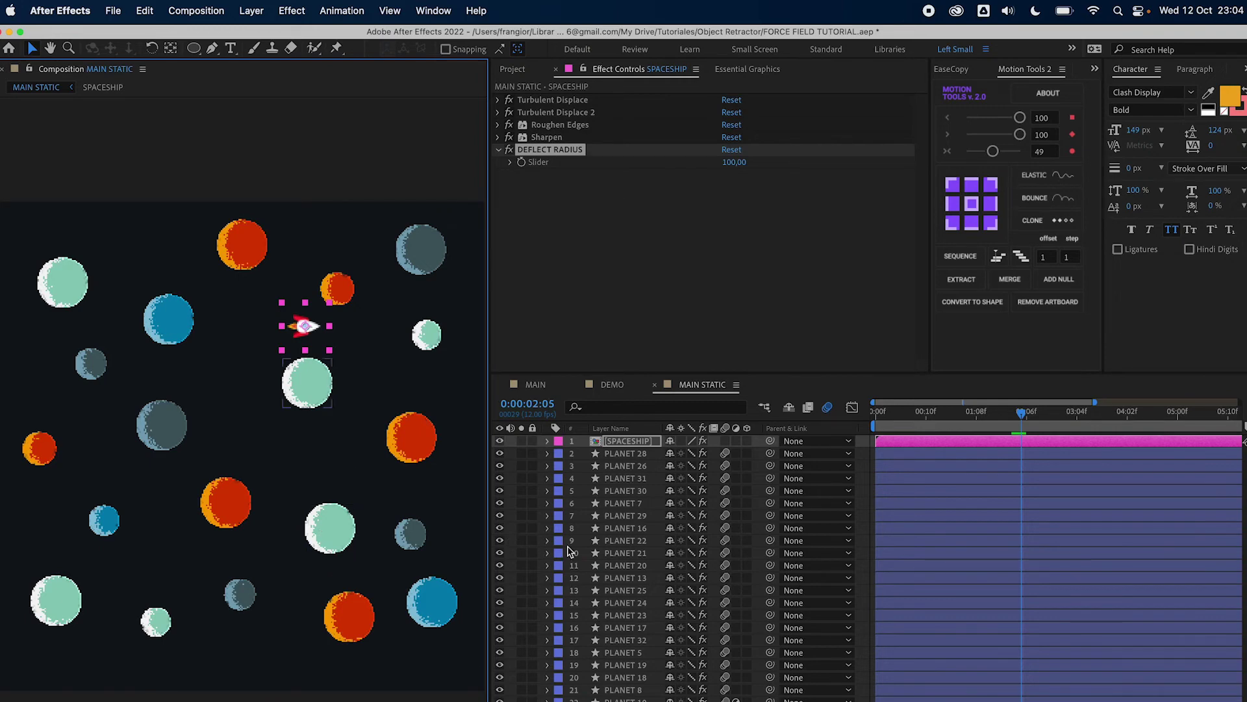
pyautogui.click(634, 455)
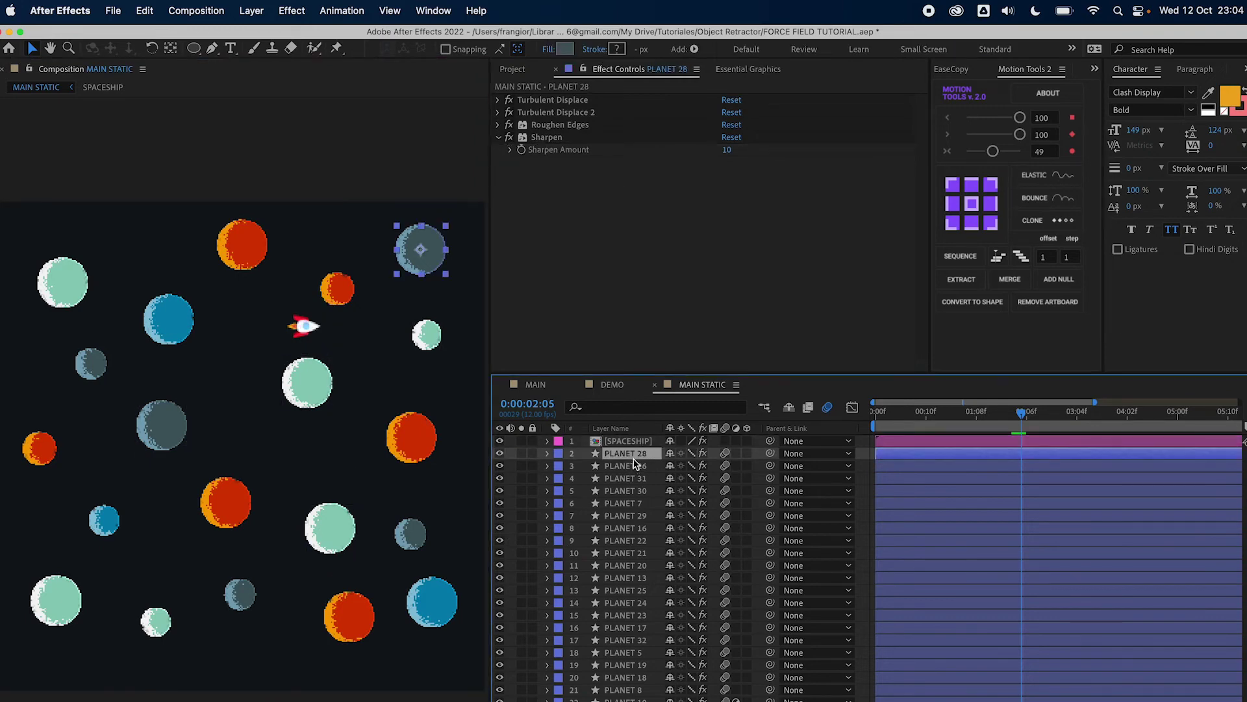
pyautogui.press('p')
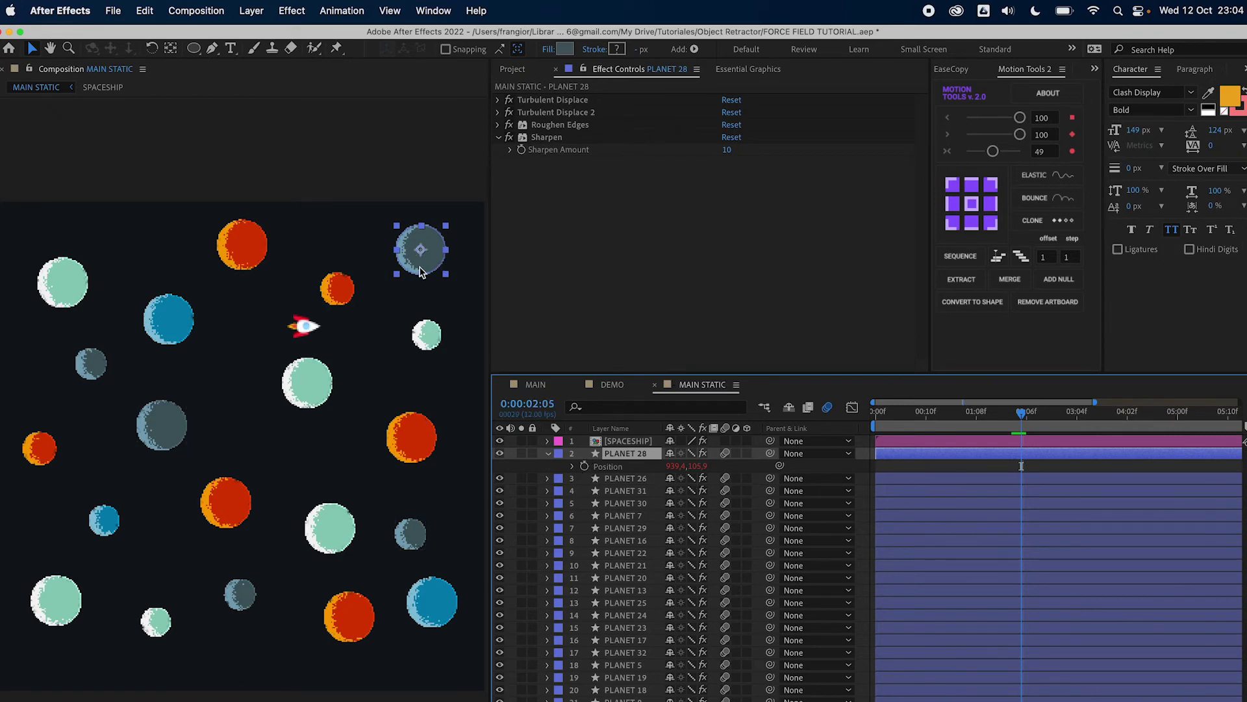
# Copy only PLANET 28's Position expression and paste it onto all planet layers
pyautogui.rightClick(618, 474)
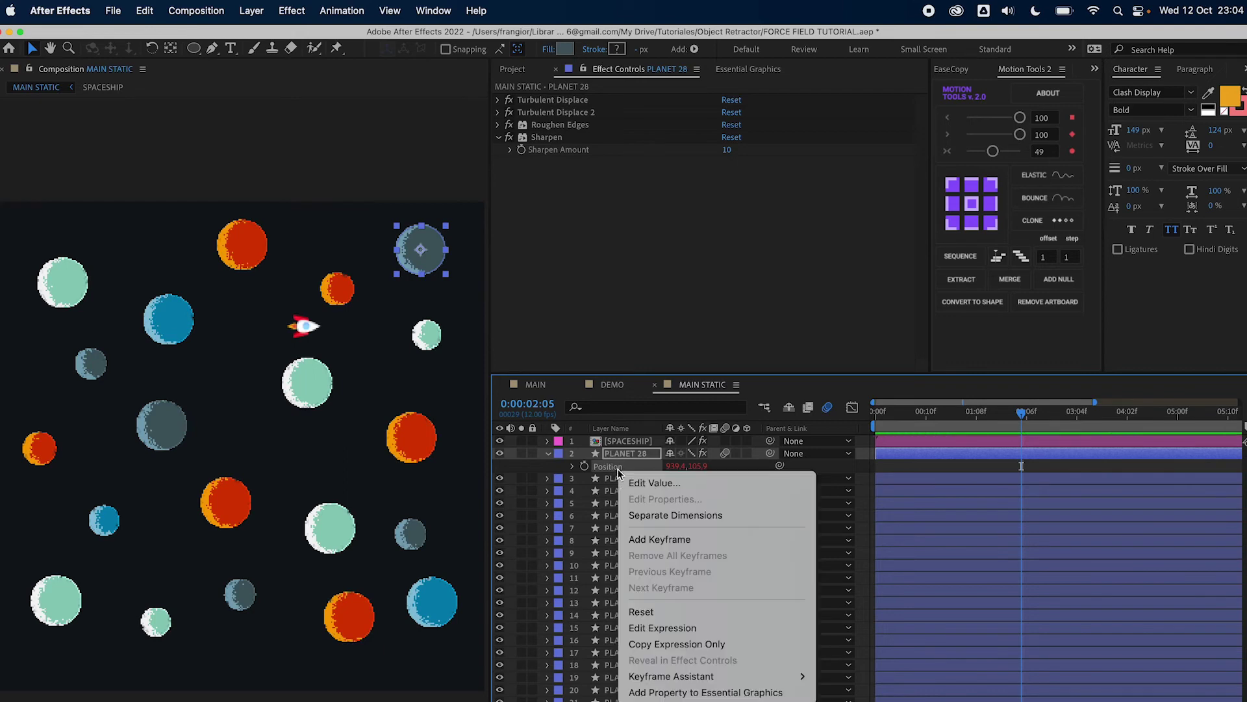
pyautogui.click(701, 644)
pyautogui.press('super+a')
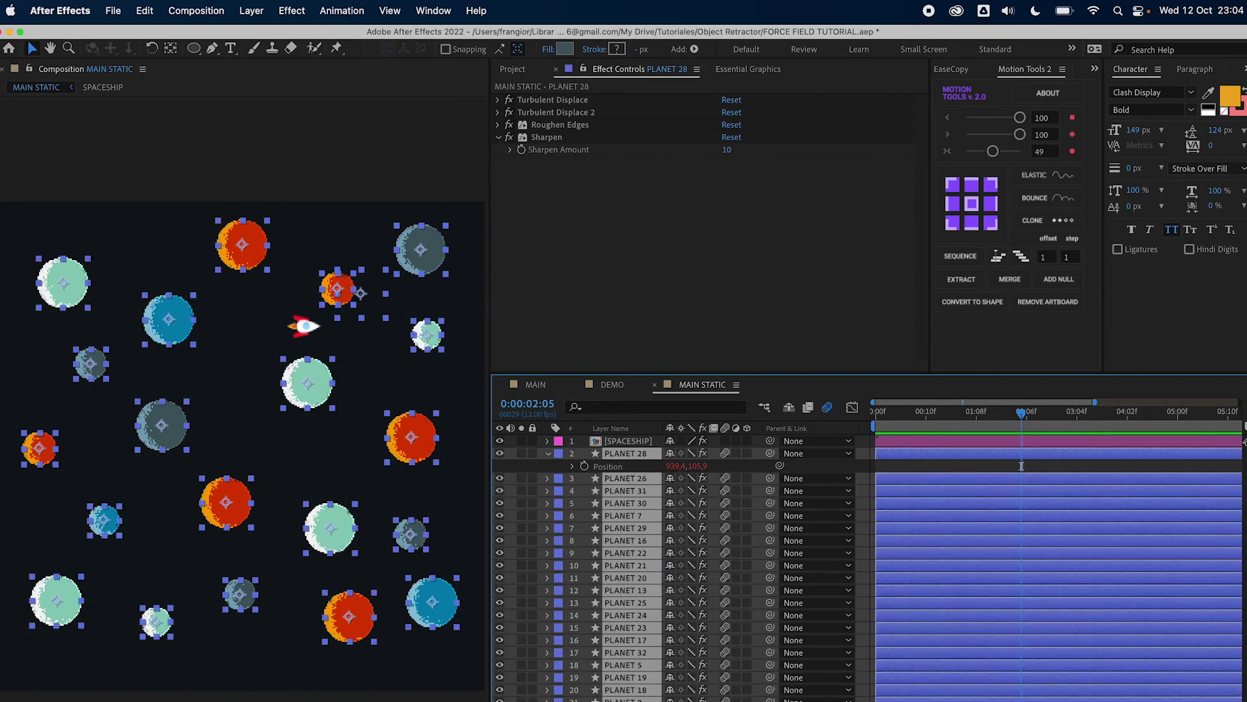
pyautogui.press('super+v')
pyautogui.press('super+shift+a')
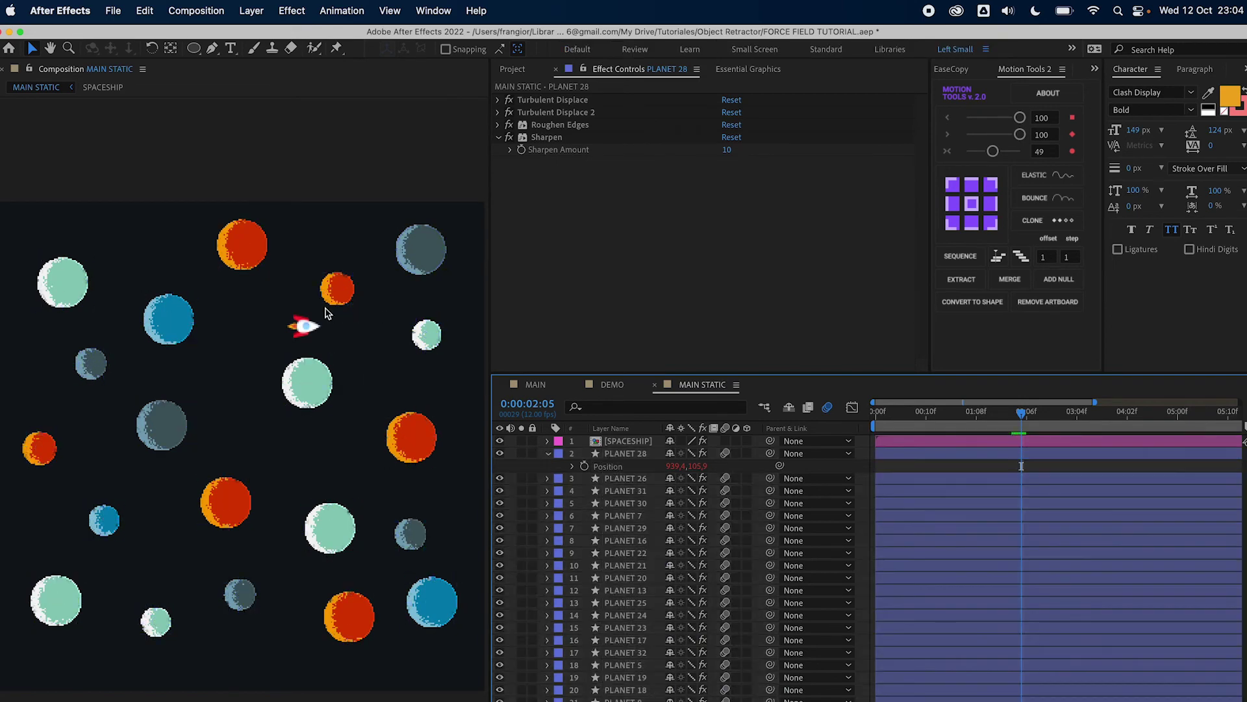
# Set DEFLECT RADIUS to 300, save, and move the ship off the left edge to test
pyautogui.moveTo(302, 323); pyautogui.dragTo(287, 453)
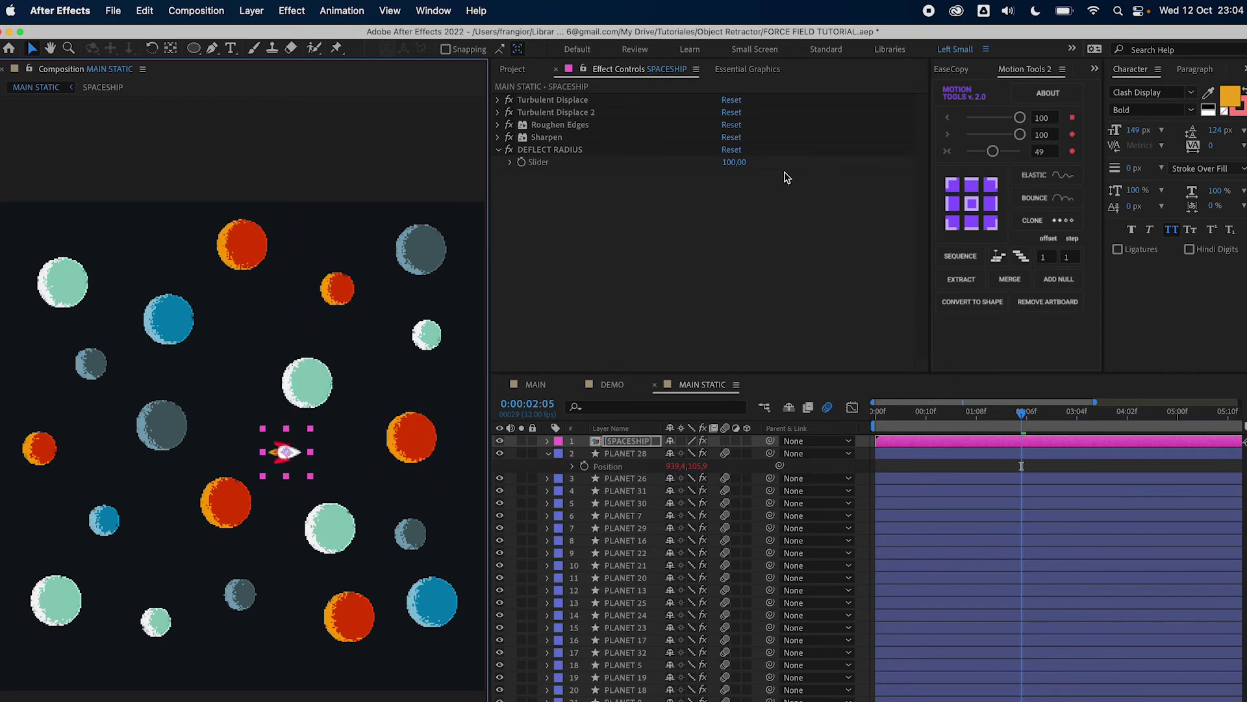
pyautogui.click(734, 163)
pyautogui.write('300')
pyautogui.press('Return')
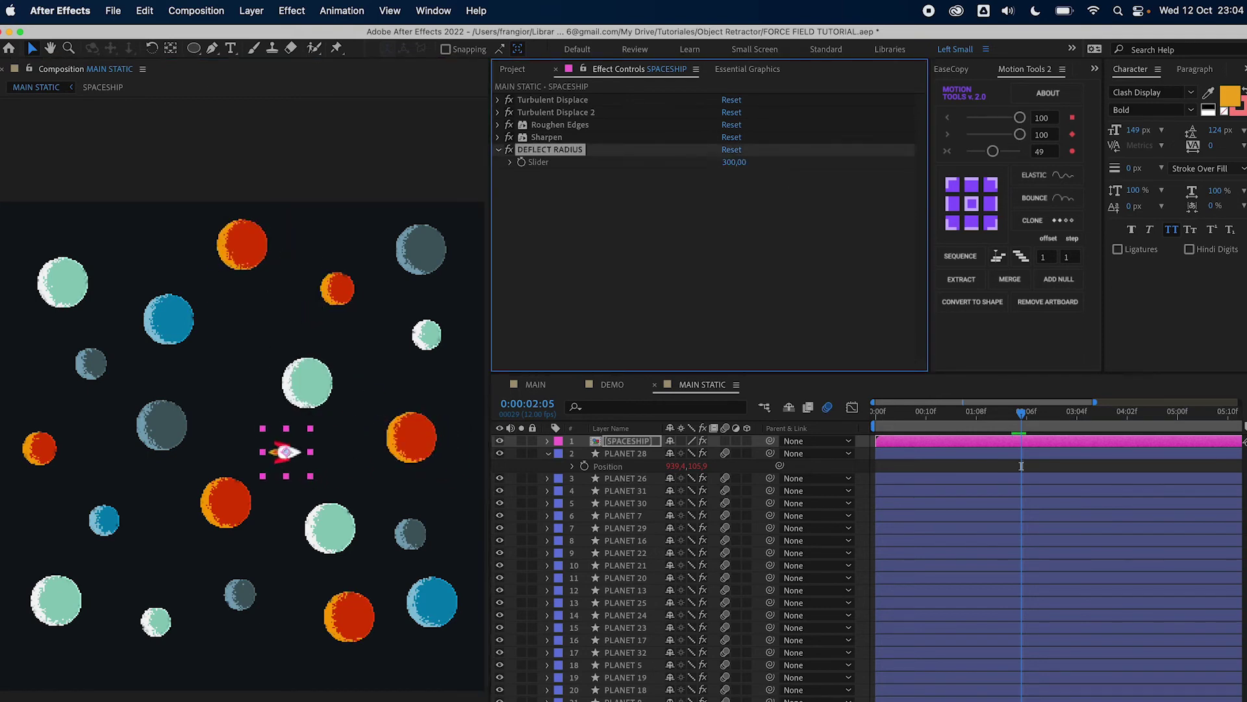
pyautogui.press('super+s')
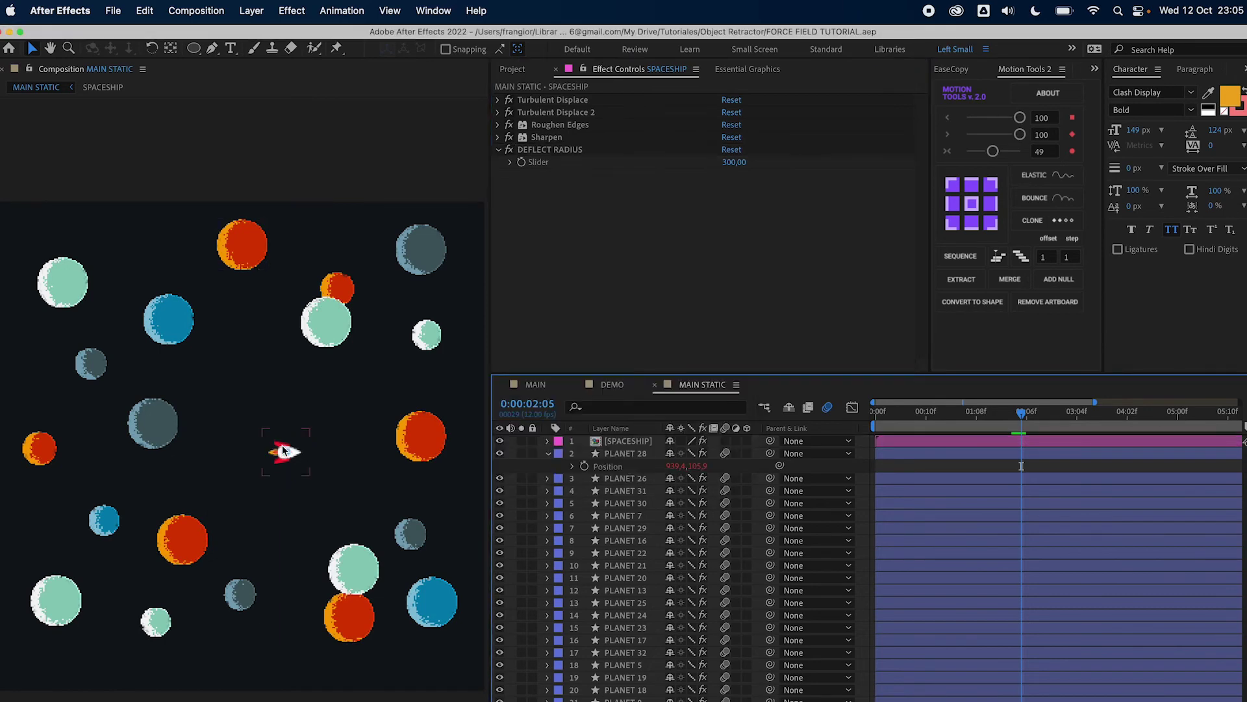
pyautogui.scroll(-1, 283, 450)
pyautogui.moveTo(282, 450); pyautogui.dragTo(1, 350)
pyautogui.click(744, 422)
pyautogui.press('Home')
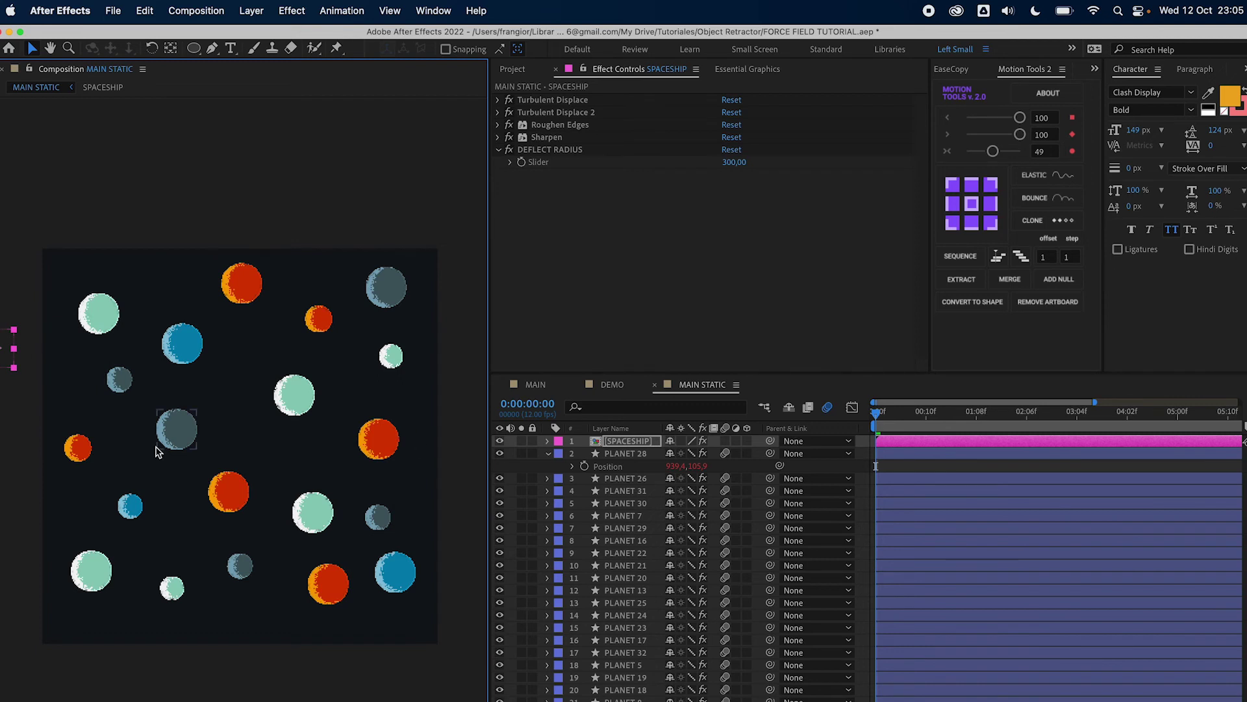
# Keyframe the spaceship's Position at 0:00 and at 1:08, arcing its route higher
pyautogui.scroll(-2, 240, 448)
pyautogui.click(549, 454)
pyautogui.press('p')
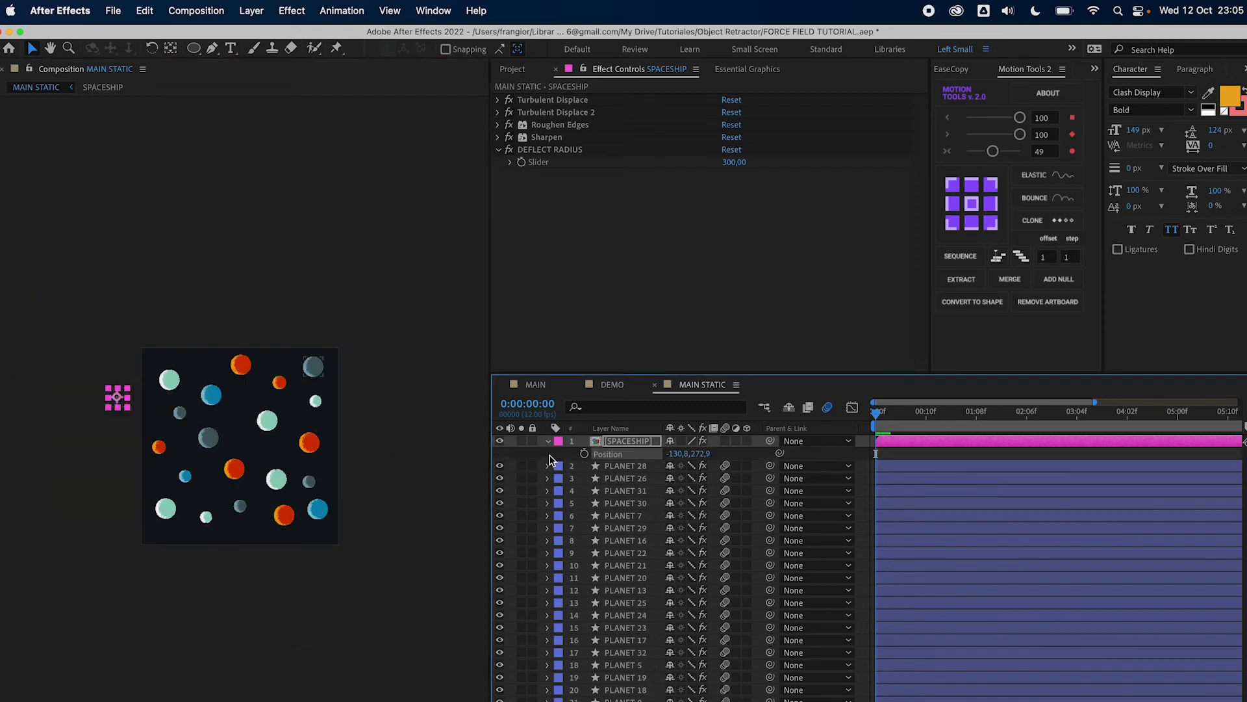
pyautogui.click(585, 454)
pyautogui.moveTo(974, 425); pyautogui.dragTo(978, 426)
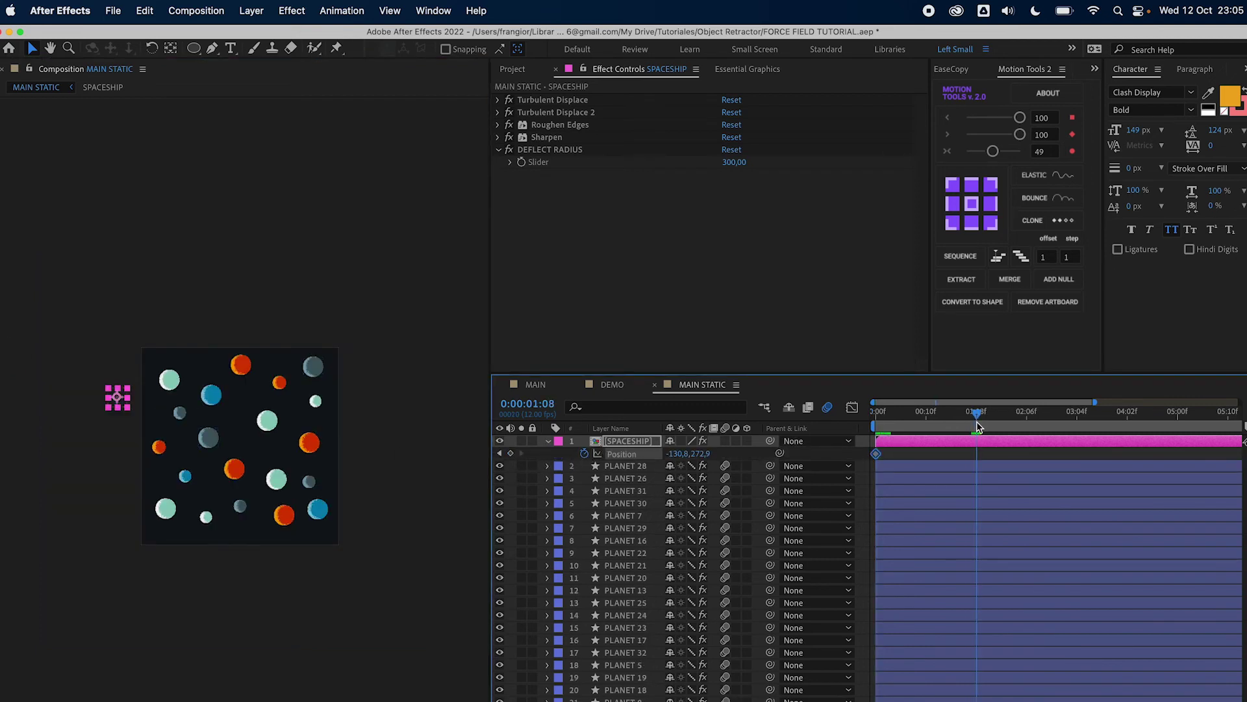
pyautogui.moveTo(117, 396); pyautogui.dragTo(217, 359)
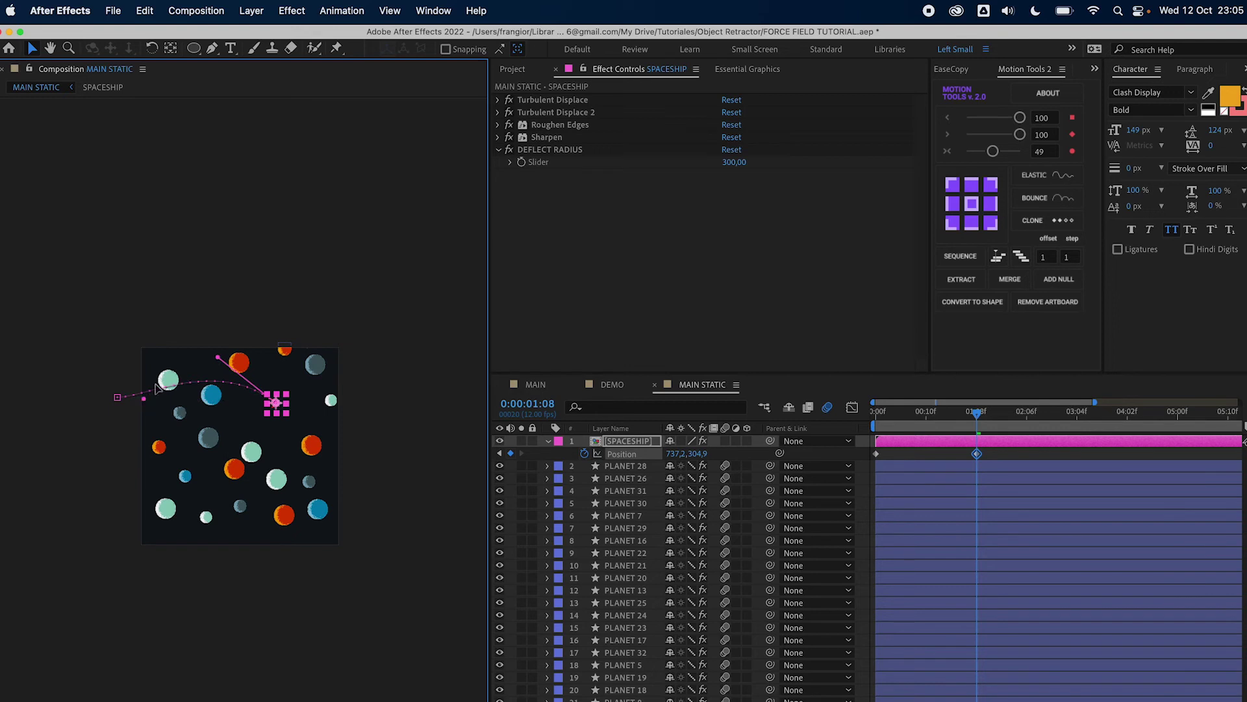
pyautogui.moveTo(144, 398); pyautogui.dragTo(169, 356)
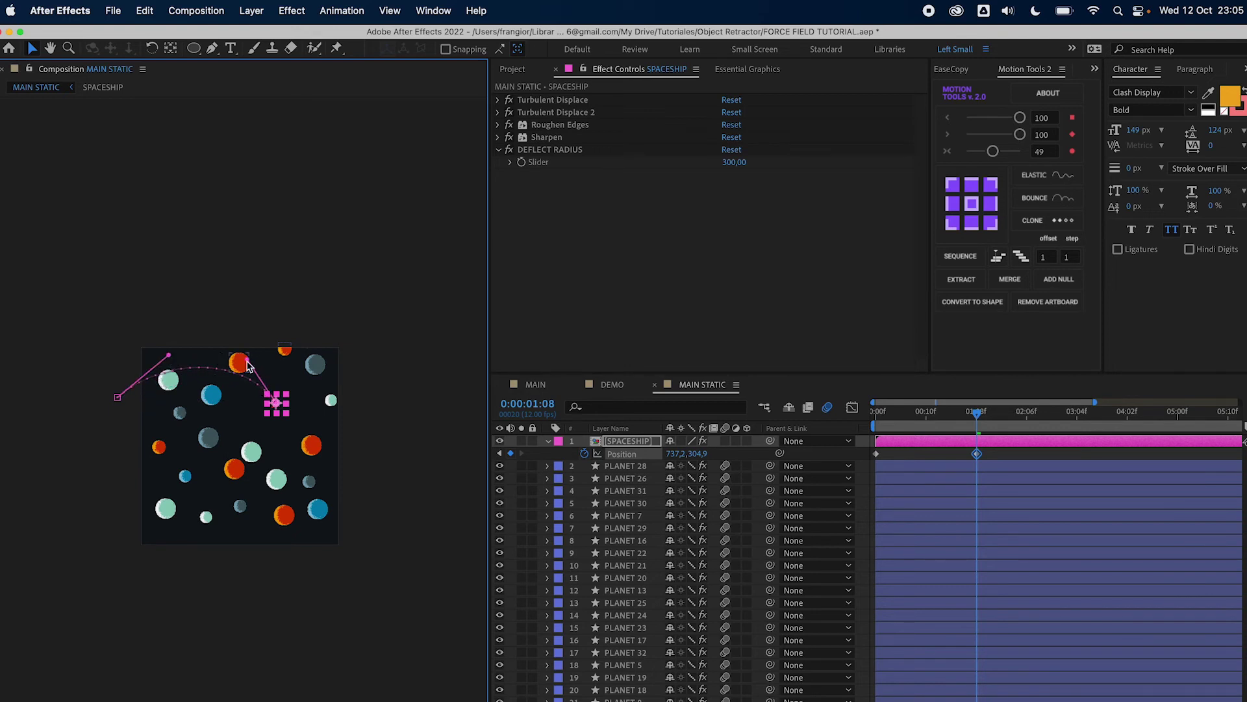
pyautogui.moveTo(247, 361); pyautogui.dragTo(250, 354)
# Add Position keyframes at 3:04 down-left and at 5:04 off the bottom-right
pyautogui.press('space')
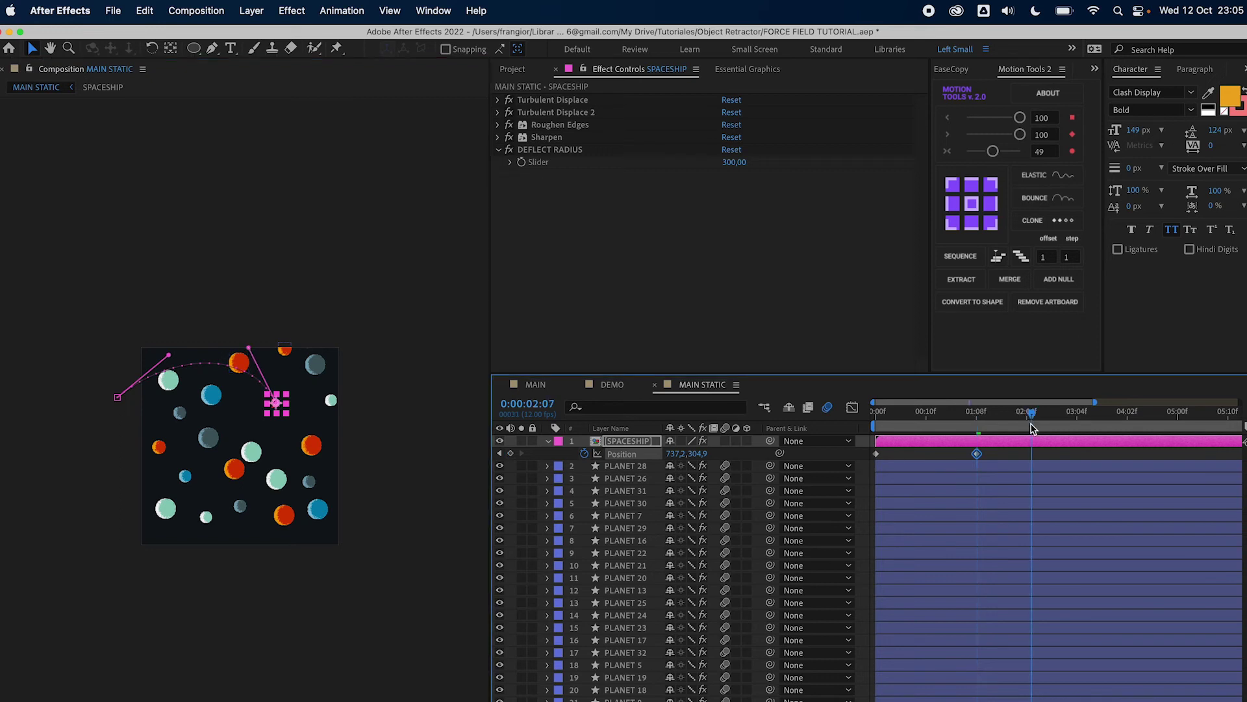
pyautogui.moveTo(284, 408); pyautogui.dragTo(198, 450)
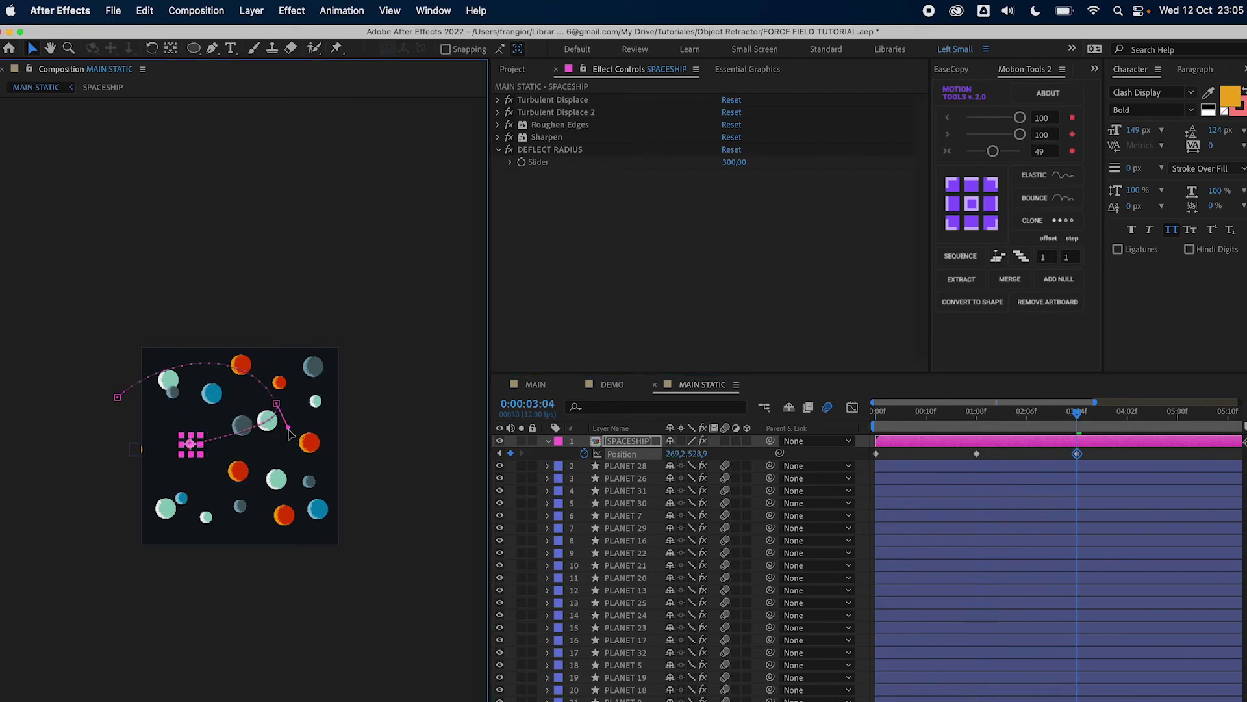
pyautogui.moveTo(289, 429); pyautogui.dragTo(279, 461)
pyautogui.click(1198, 415)
pyautogui.click(198, 465)
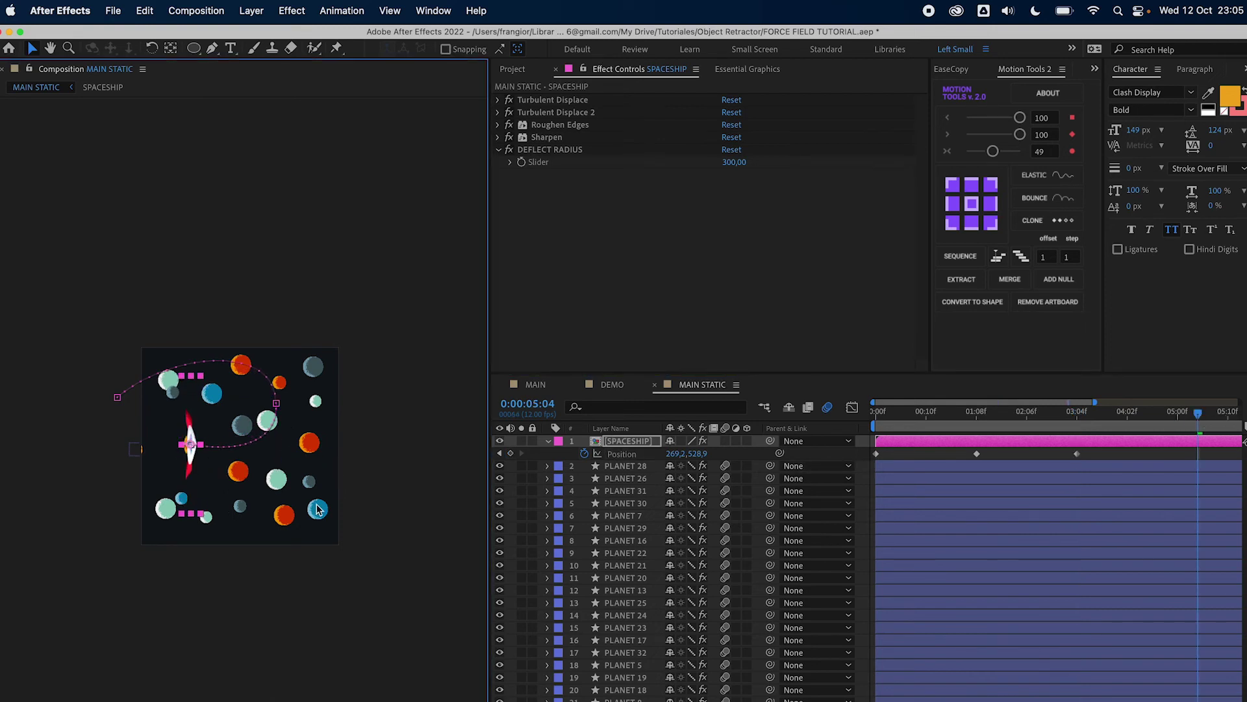
pyautogui.moveTo(190, 448); pyautogui.dragTo(369, 510)
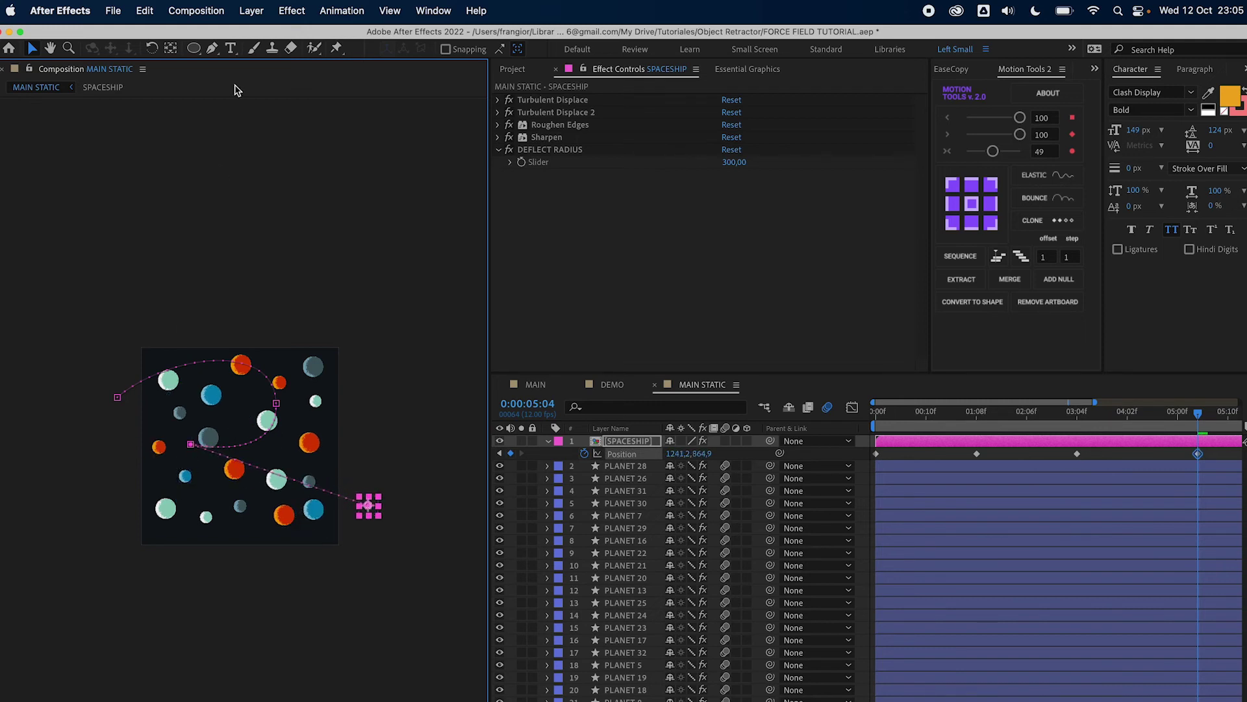
# Reshape the route's bezier handles with the Pen tool, save, and fit the viewer
pyautogui.click(211, 52)
pyautogui.click(190, 445)
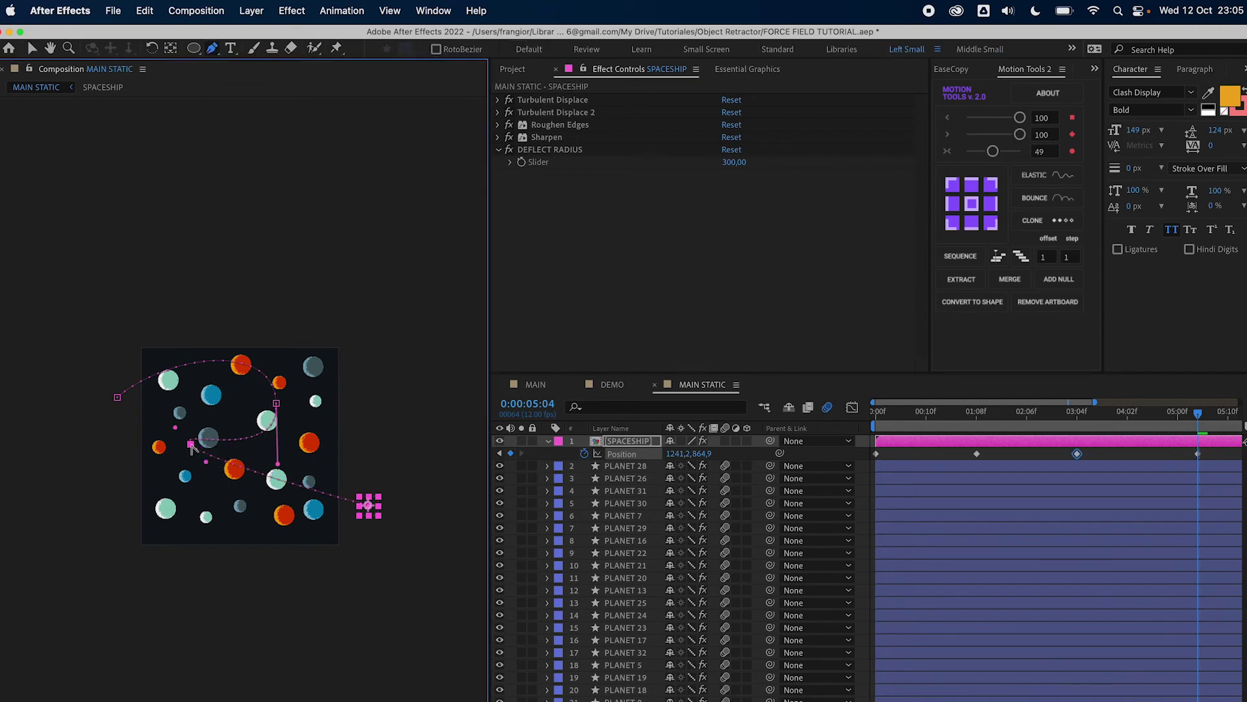
pyautogui.moveTo(180, 491); pyautogui.dragTo(173, 504)
pyautogui.moveTo(176, 427); pyautogui.dragTo(208, 377)
pyautogui.press('v')
pyautogui.press('super+shift+a')
pyautogui.press('super+s')
pyautogui.click(30, 696)
pyautogui.click(24, 538)
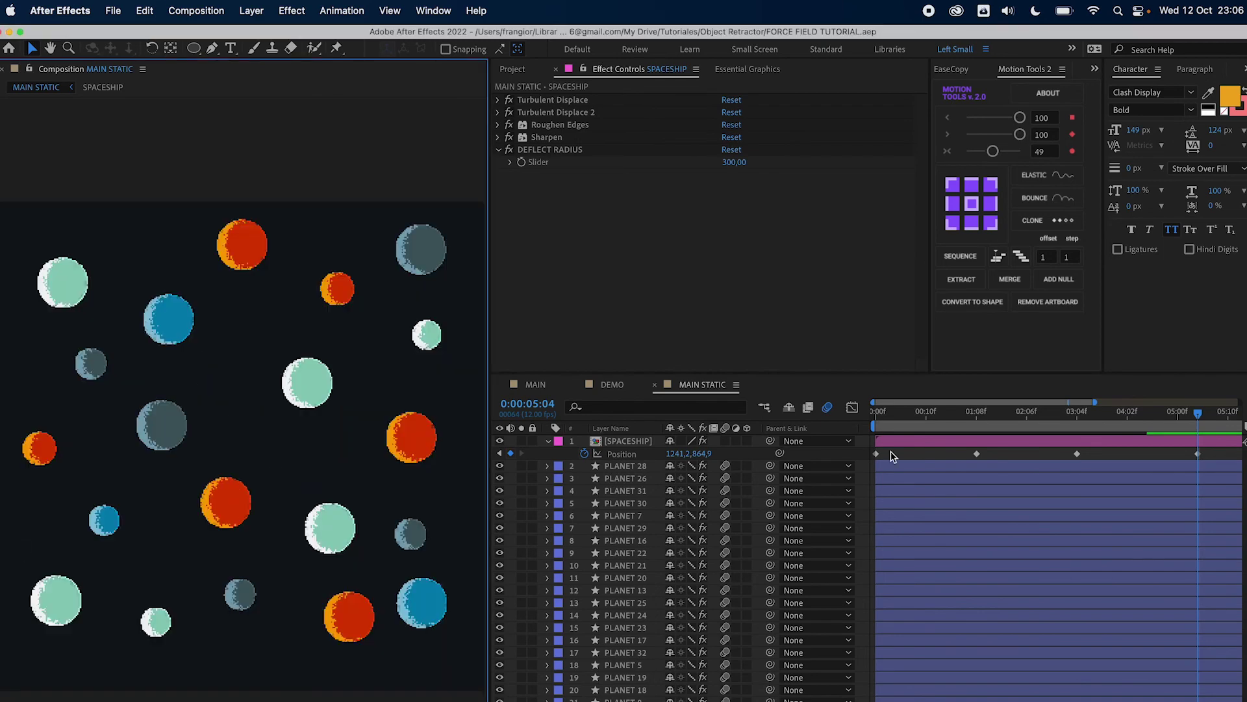
# Preview the spaceship's flight from 0:00 and save the project
pyautogui.press('Home')
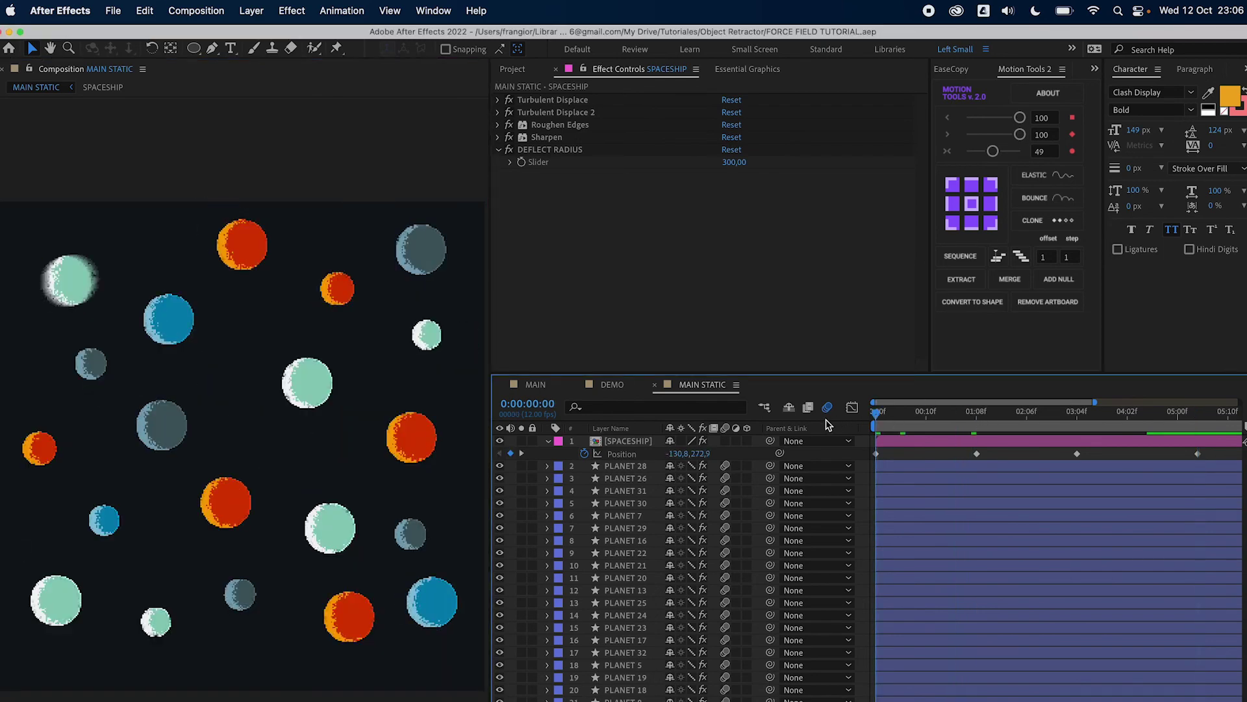
pyautogui.press('space')
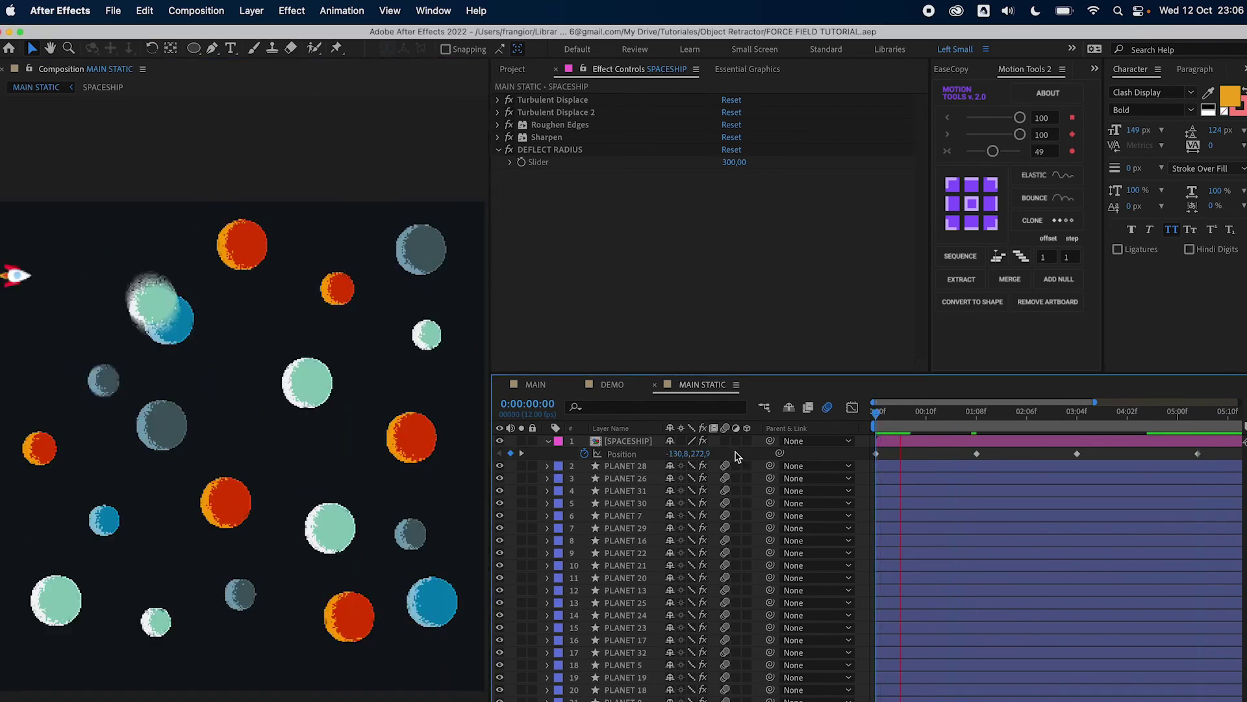
pyautogui.click(637, 468)
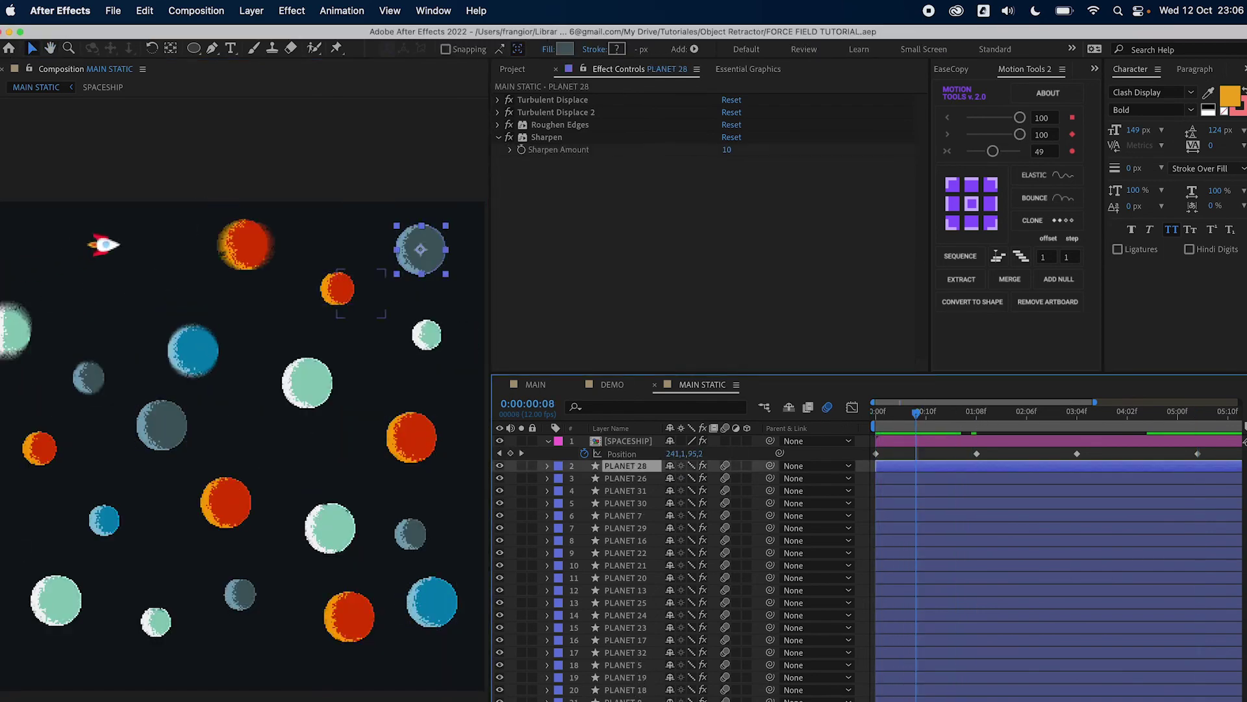
pyautogui.press('super+a')
pyautogui.press('super+shift+a')
pyautogui.press('super+s')
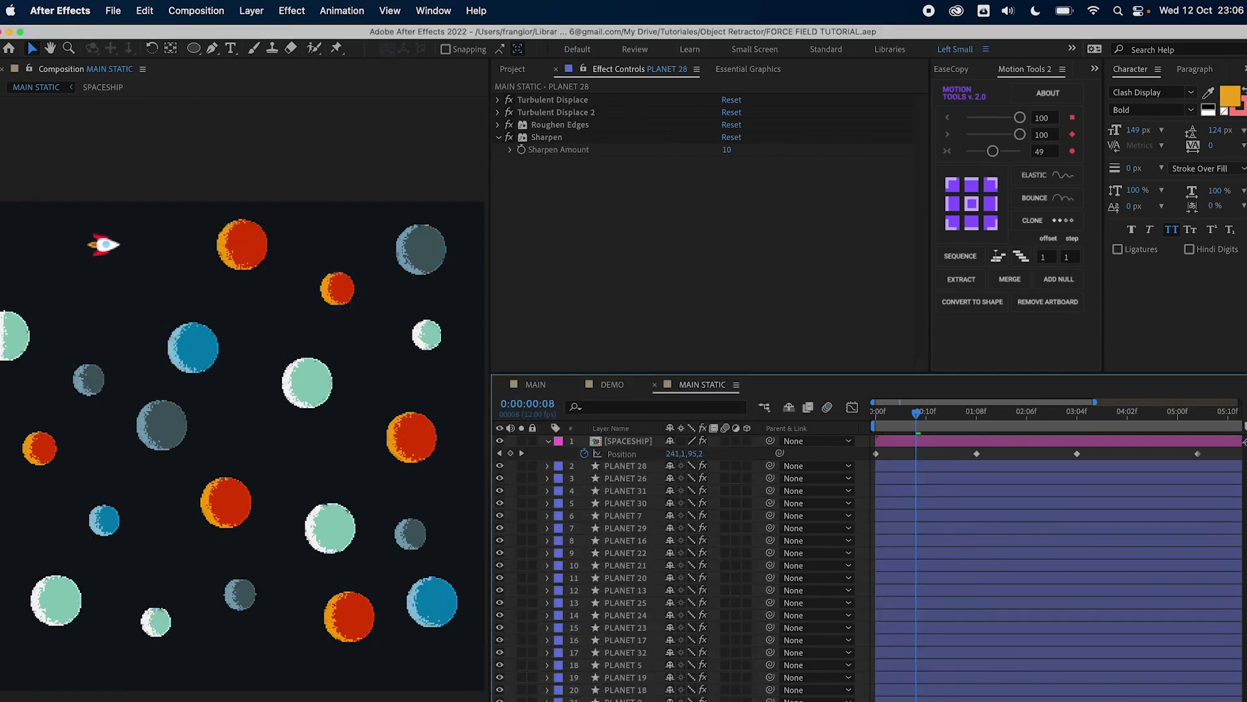
pyautogui.press('space')
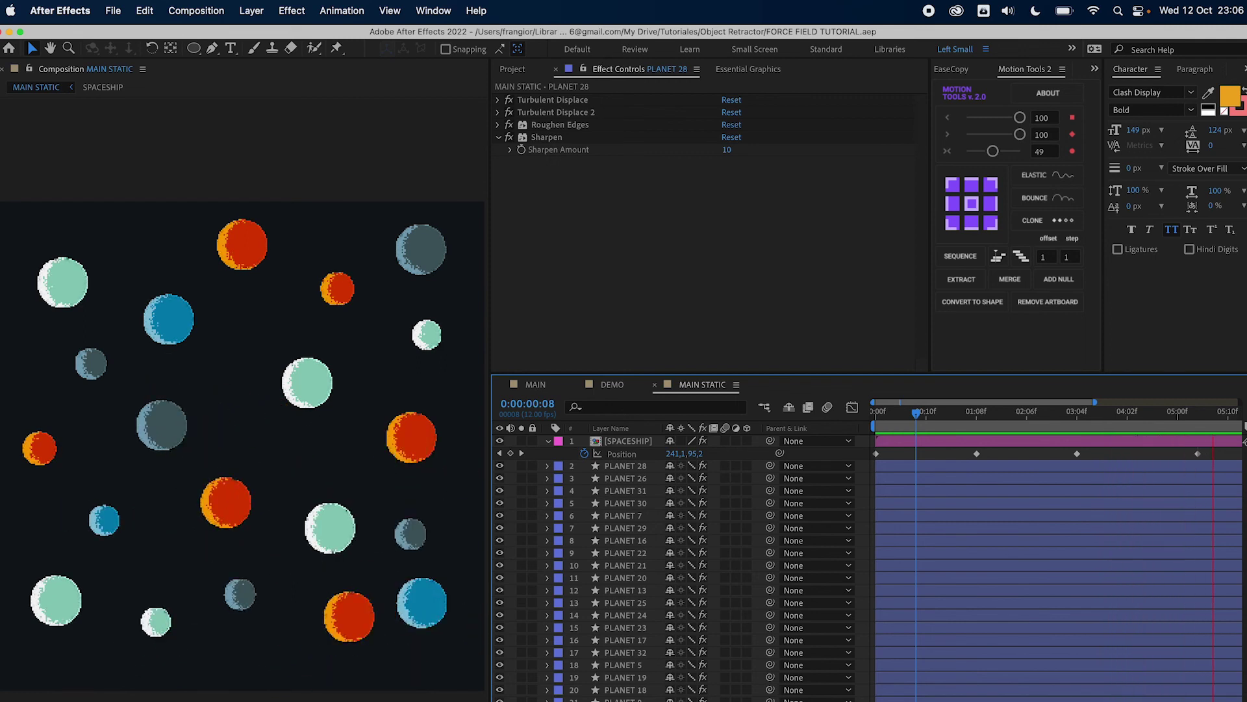
pyautogui.press('space')
# End the work area at the 5:04 keyframe and save the project
pyautogui.click(1198, 416)
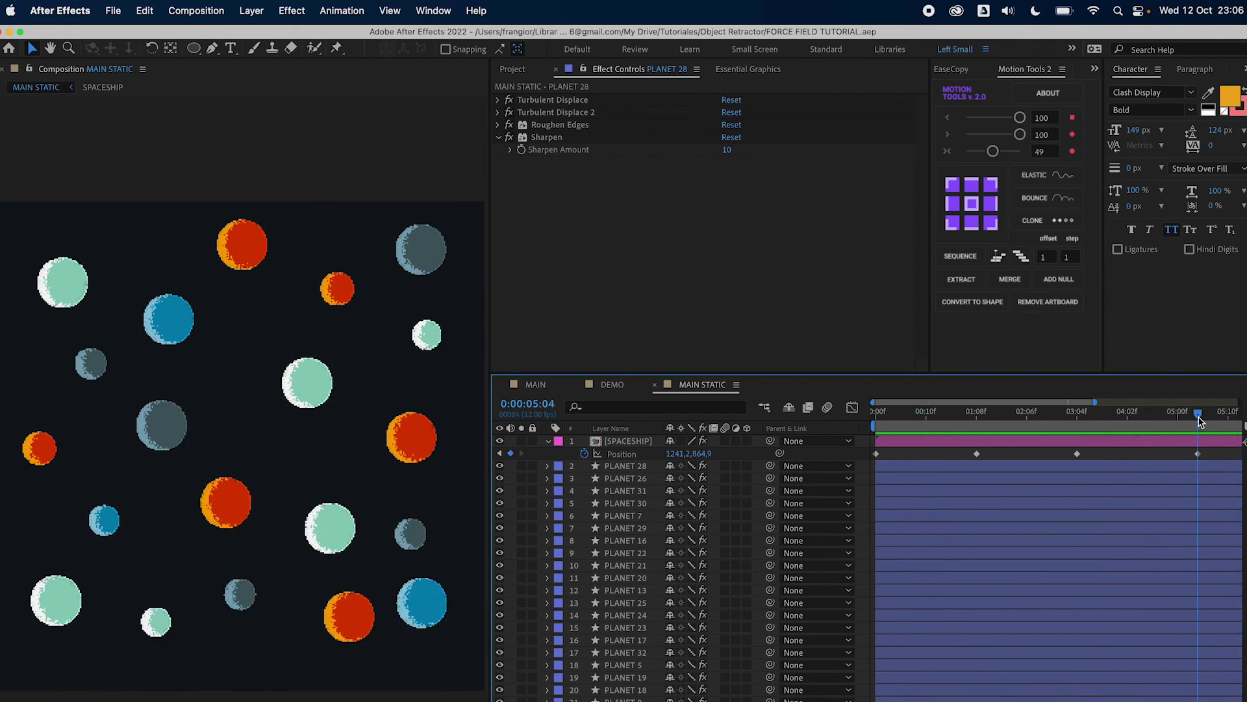
pyautogui.press('n')
pyautogui.moveTo(1201, 421); pyautogui.dragTo(1038, 414)
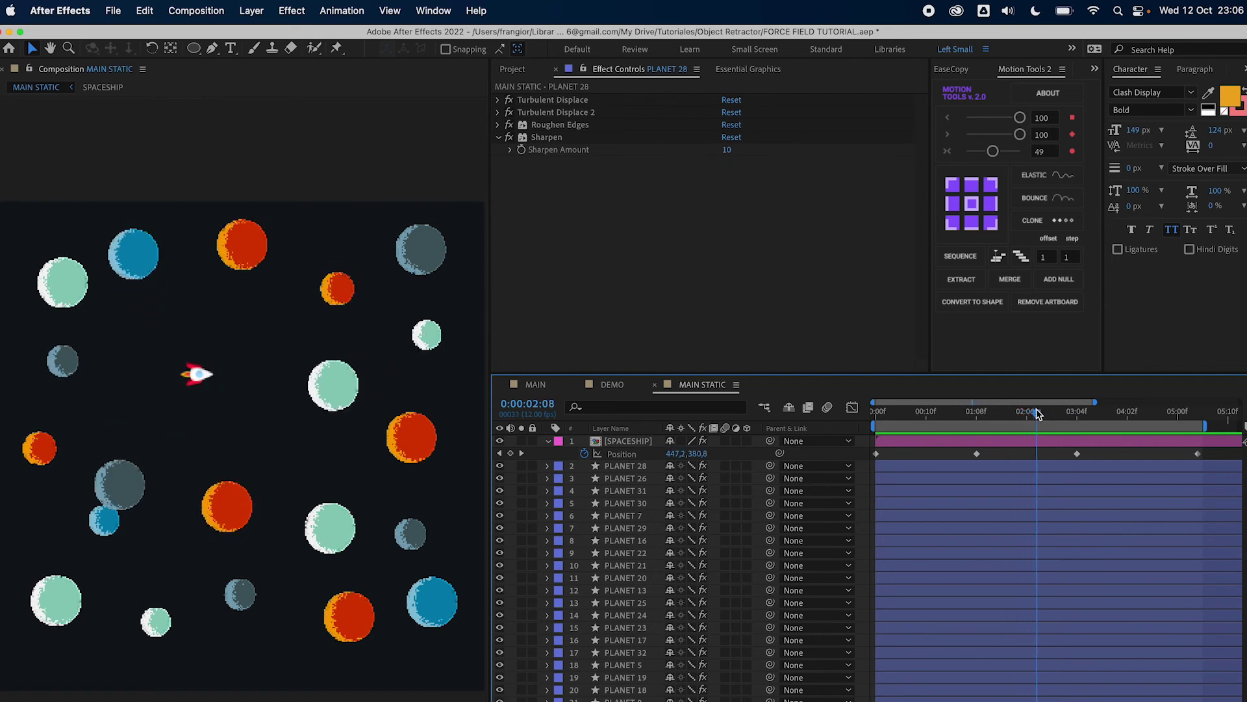
pyautogui.press('cmd+s')
pyautogui.click(918, 441)
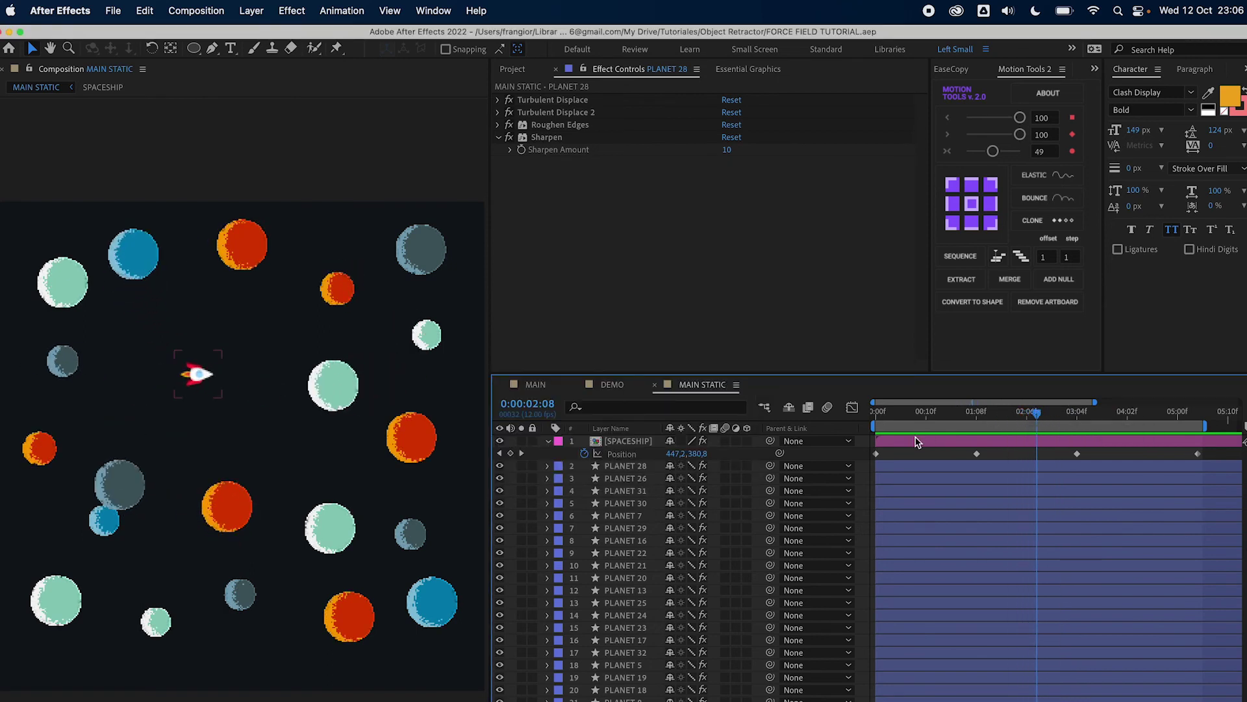
# Set the SPACESHIP layer's Auto-Orient to Orient Along Path and scrub to check it
pyautogui.click(646, 447)
pyautogui.rightClick(640, 448)
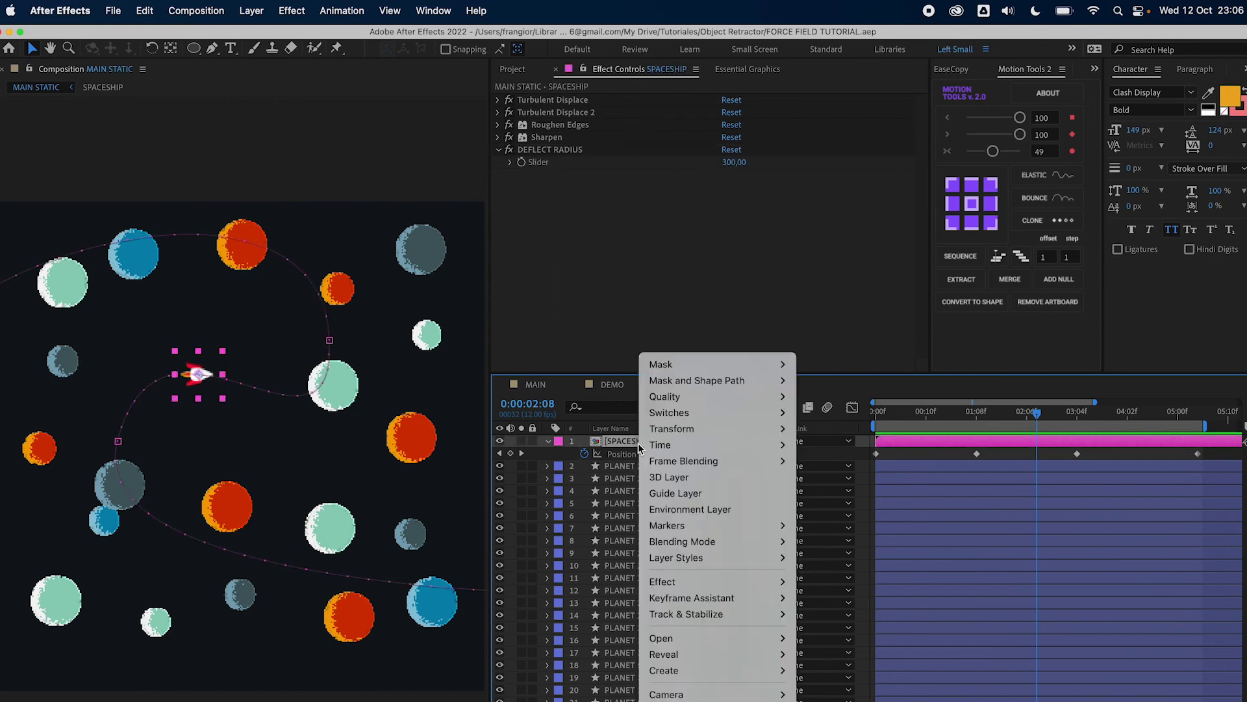
pyautogui.moveTo(677, 447)
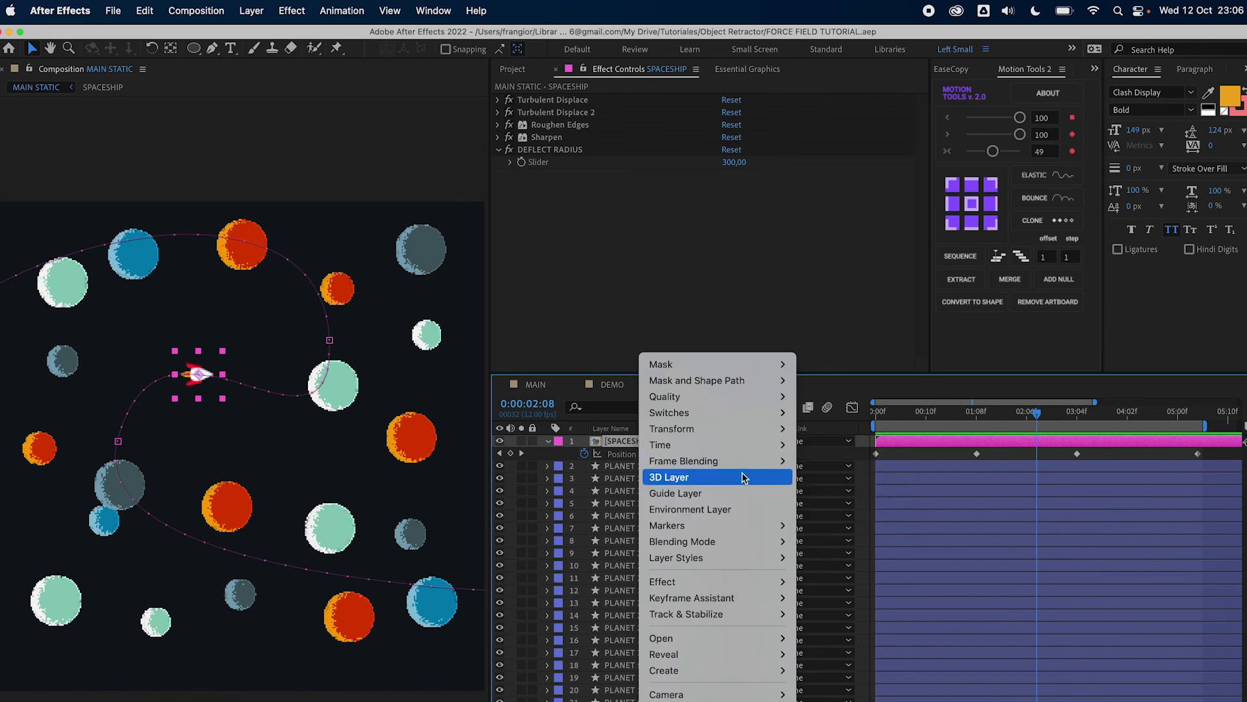
pyautogui.moveTo(725, 434)
pyautogui.click(844, 686)
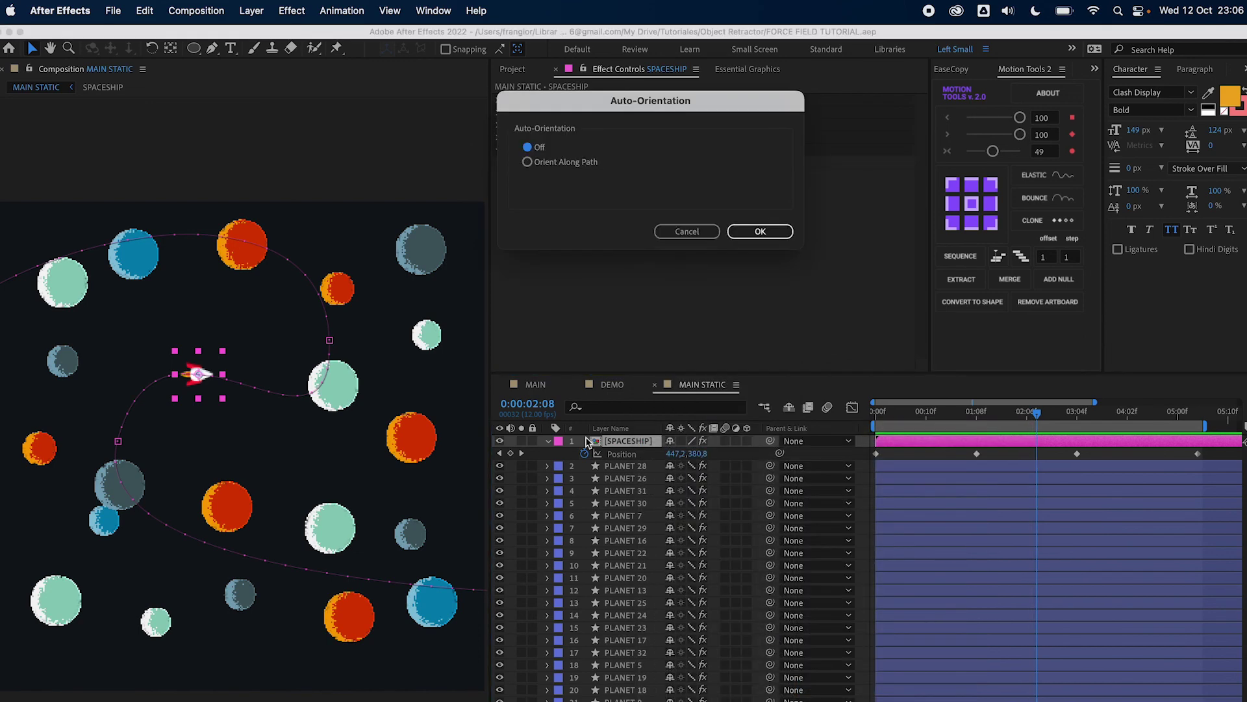
pyautogui.moveTo(583, 112); pyautogui.dragTo(611, 174)
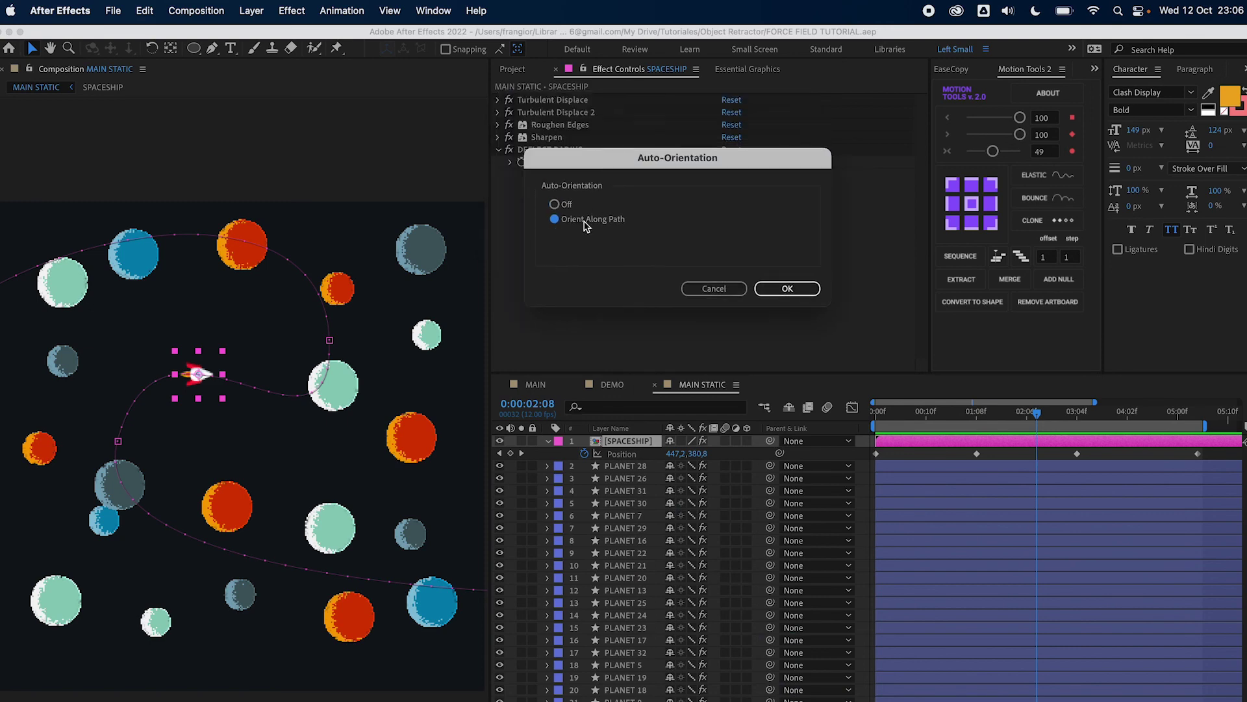
pyautogui.click(801, 290)
pyautogui.press('F2')
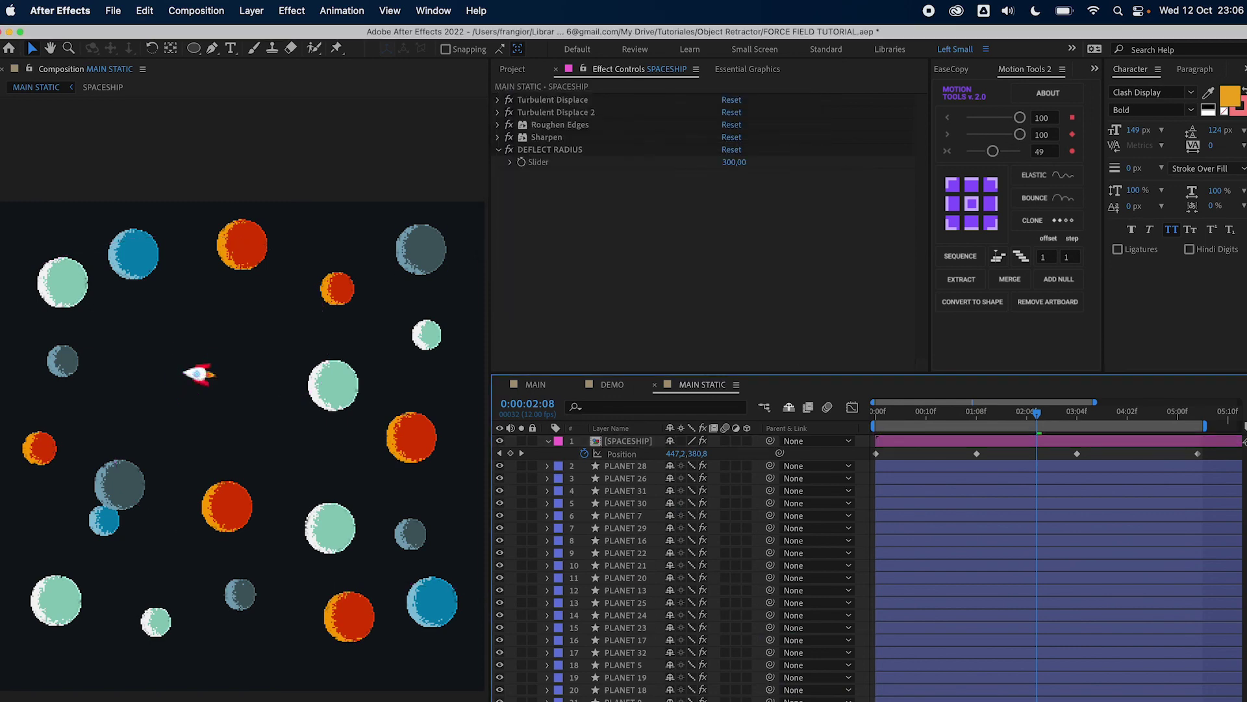
pyautogui.moveTo(878, 412); pyautogui.dragTo(1134, 427)
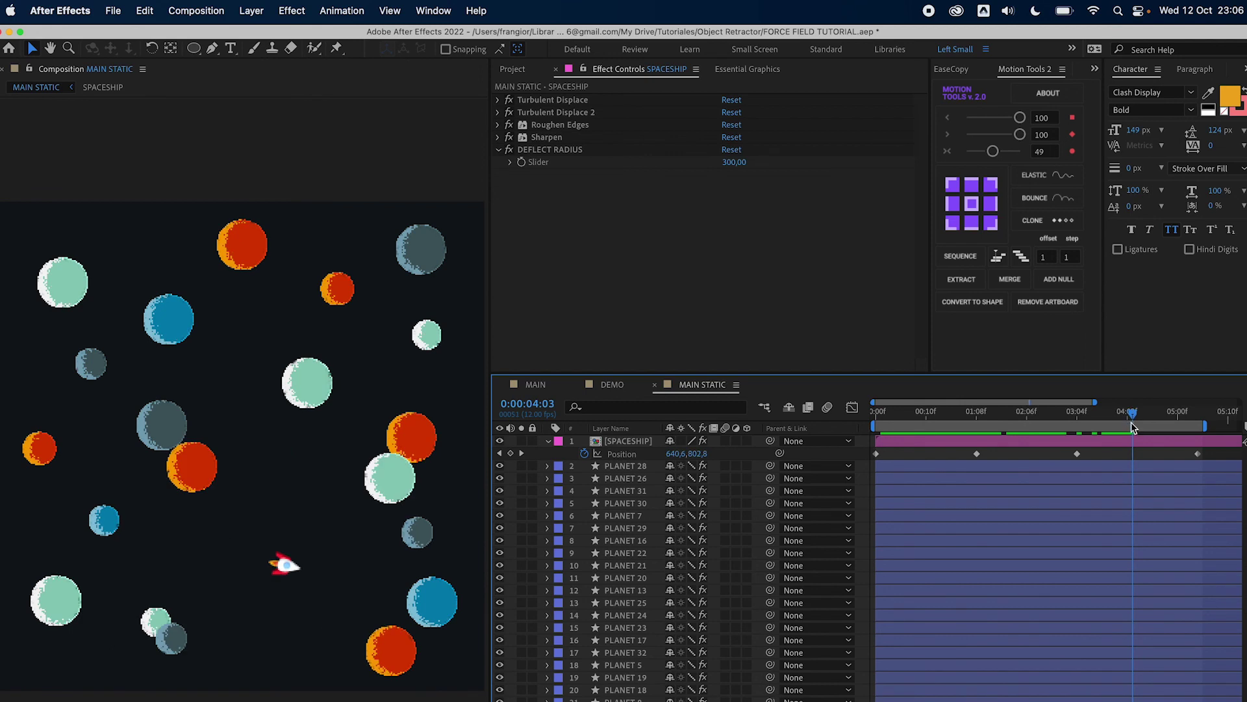